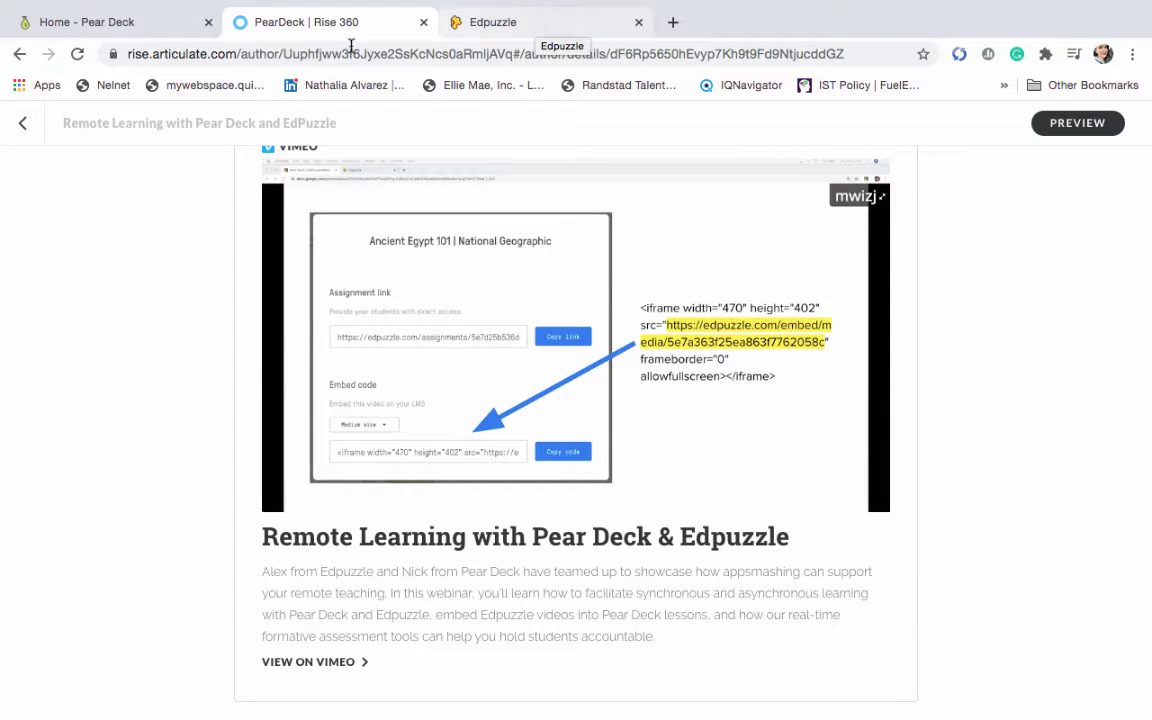
# Switch to the Pear Deck home page and create a new Pear Deck lesson for Google Slides
pyautogui.click(138, 26)
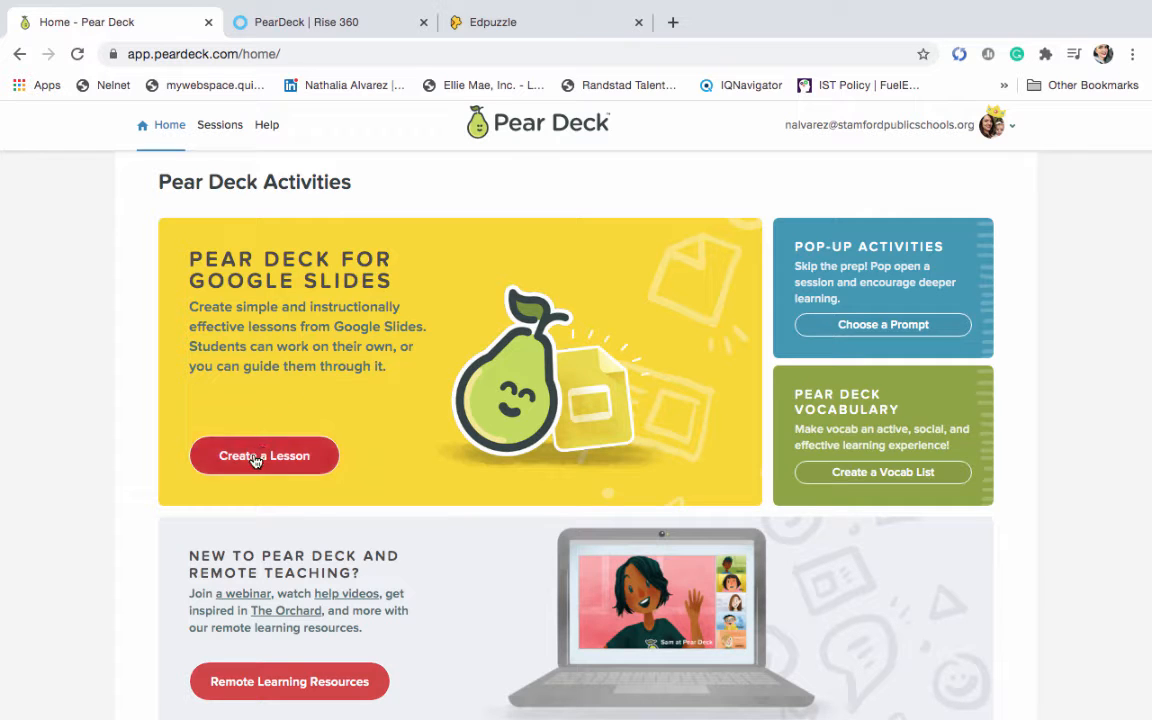
pyautogui.click(257, 458)
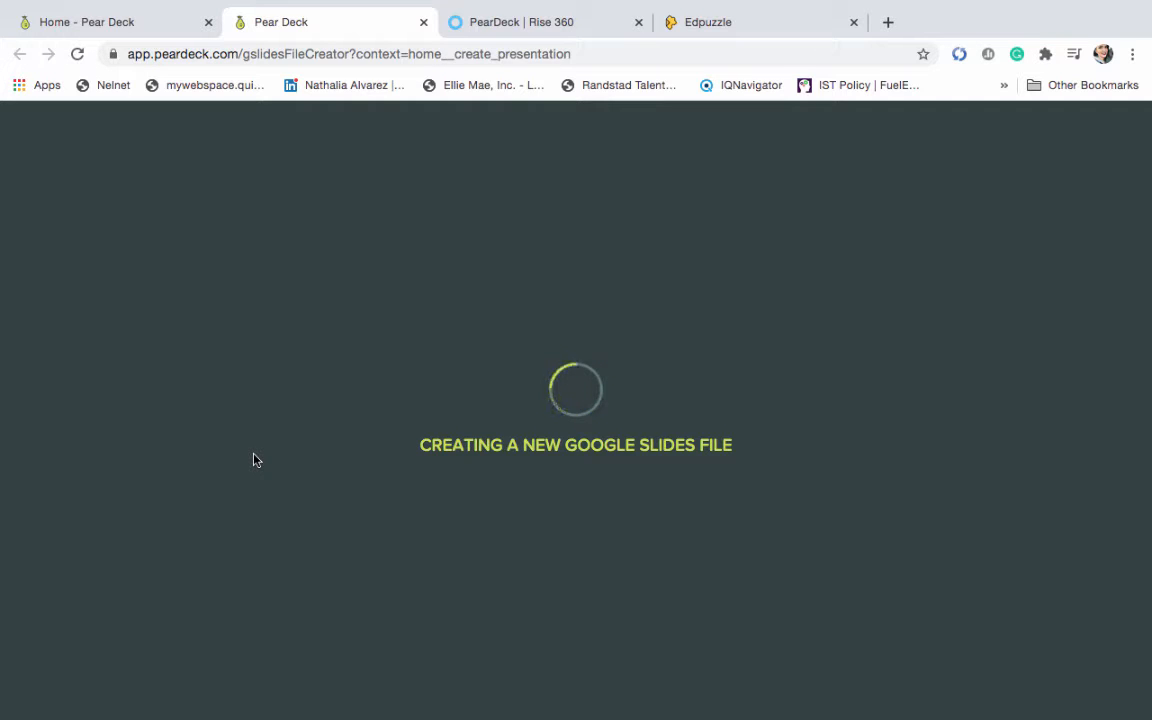
# Switch to Edpuzzle and search its YouTube channel for "me gustas tu manu chao"
pyautogui.click(764, 23)
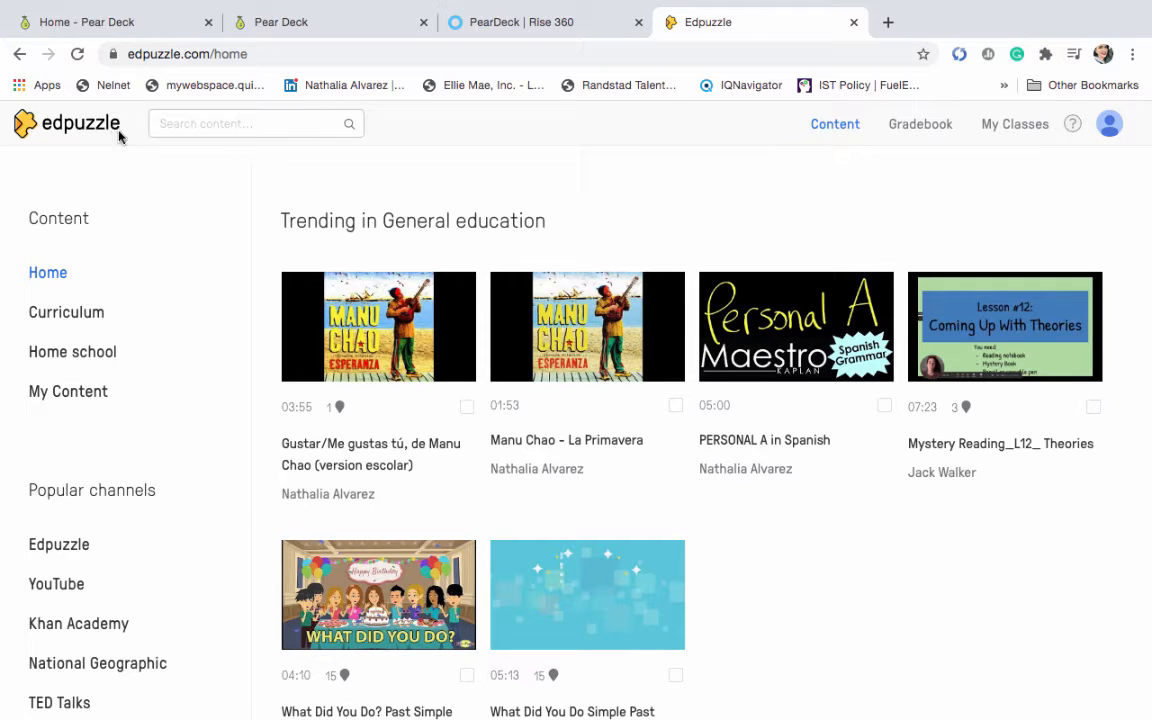
pyautogui.scroll(-3, 208, 517)
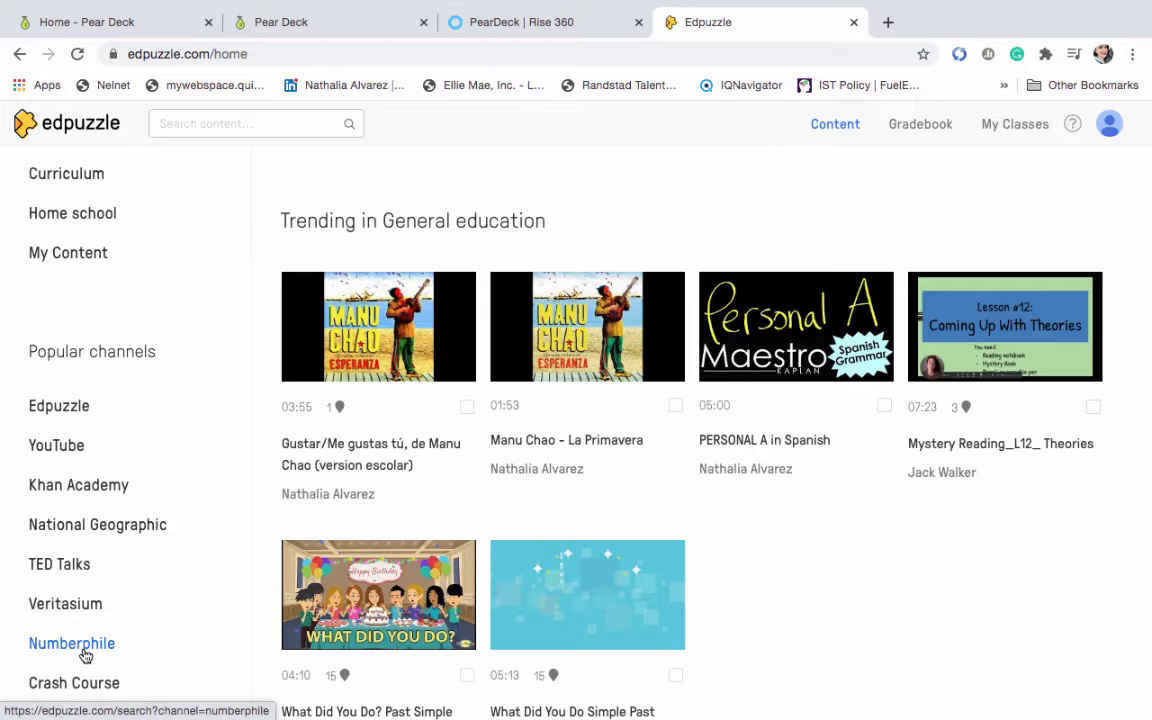
pyautogui.click(74, 451)
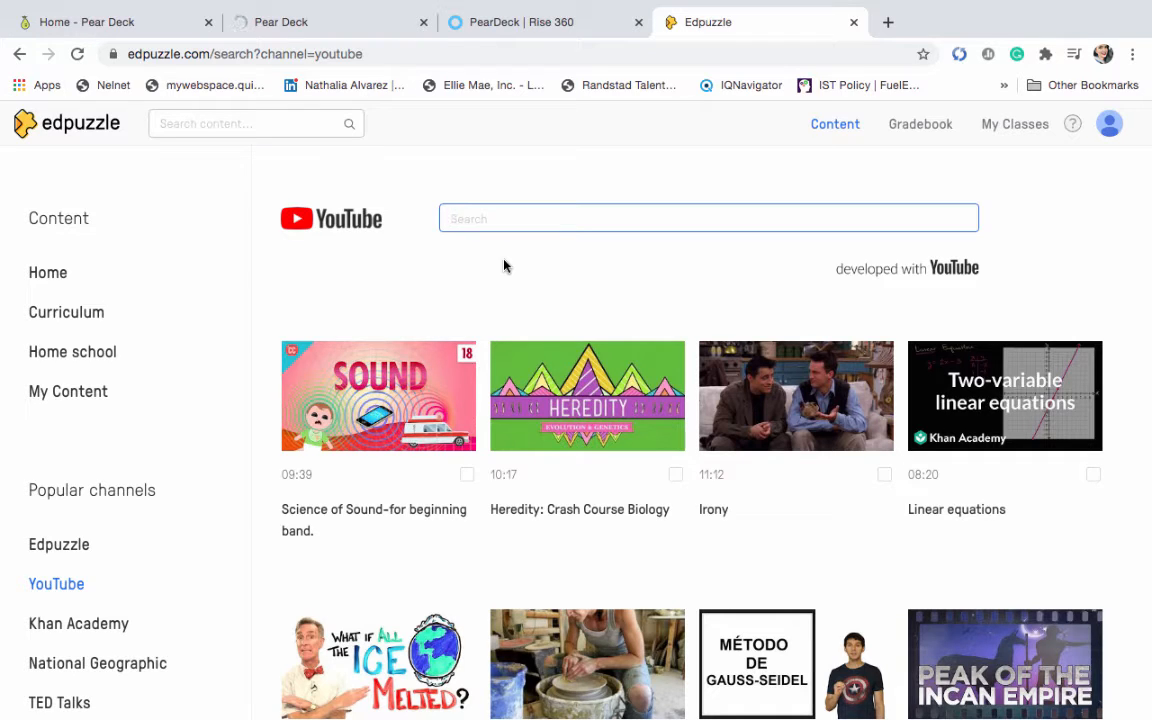
pyautogui.write('me gustas')
pyautogui.press('Return')
pyautogui.write('tu')
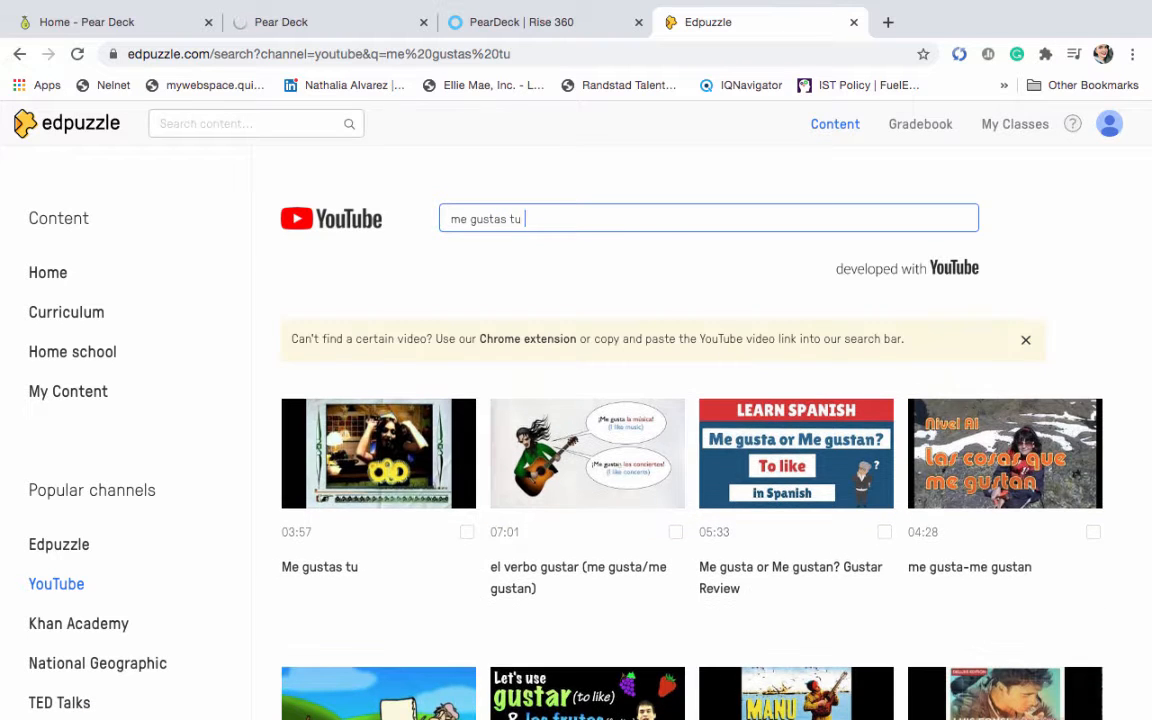
pyautogui.write(' manu chao')
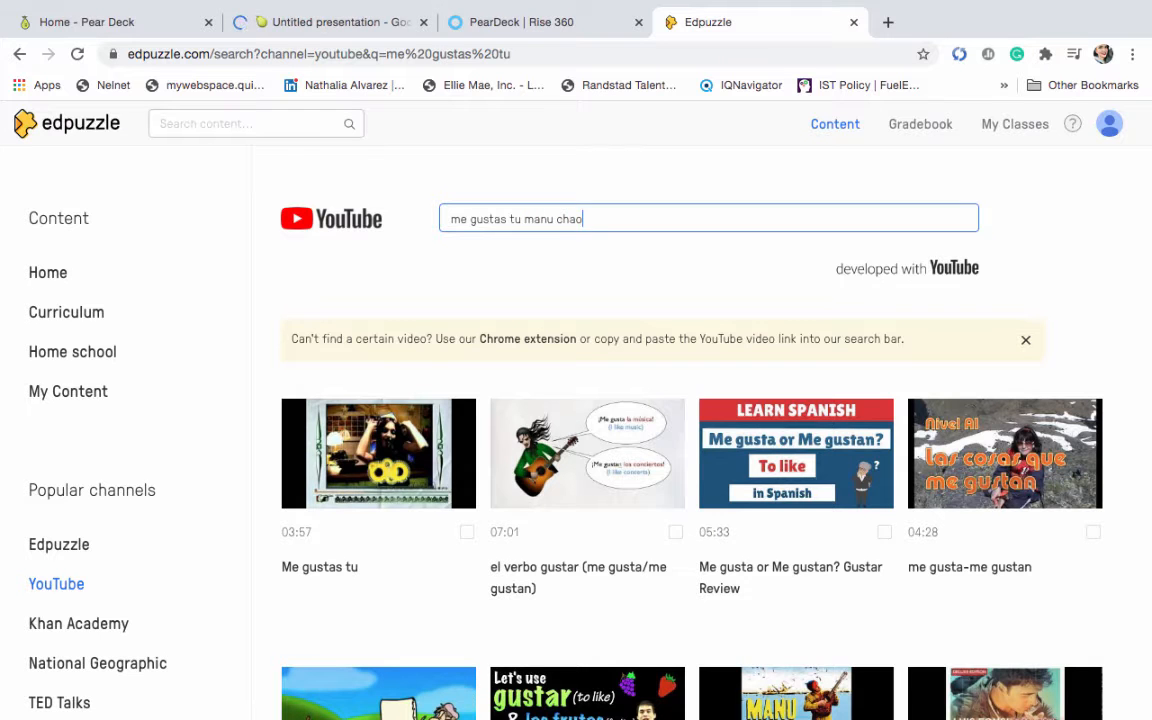
# Open the video "Gustar/Me gustas tú, de Manu Chao (version escolar)" from the search results
pyautogui.scroll(-5, 468, 522)
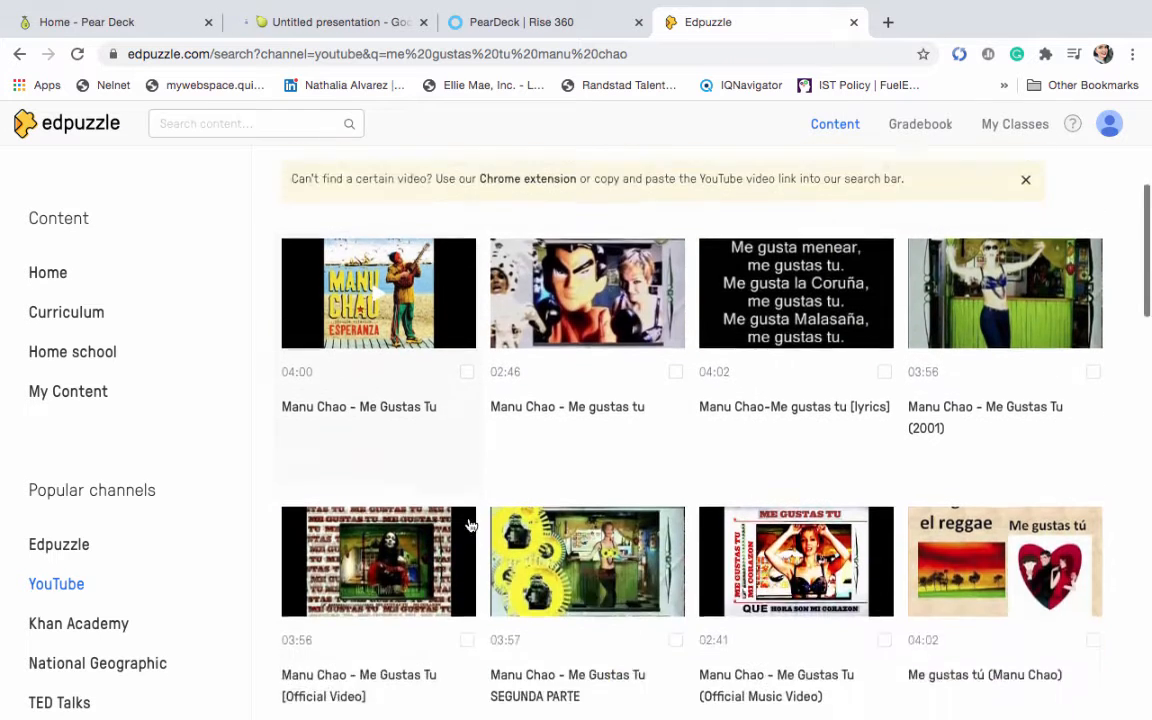
pyautogui.scroll(-1, 468, 524)
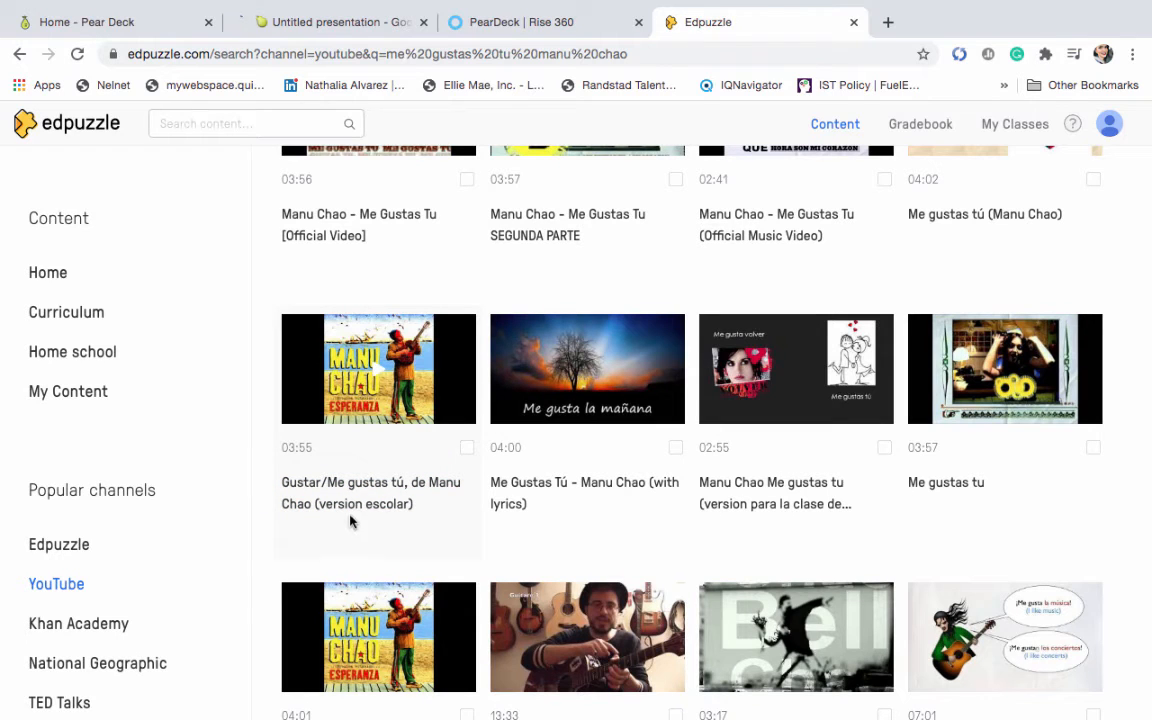
pyautogui.click(407, 517)
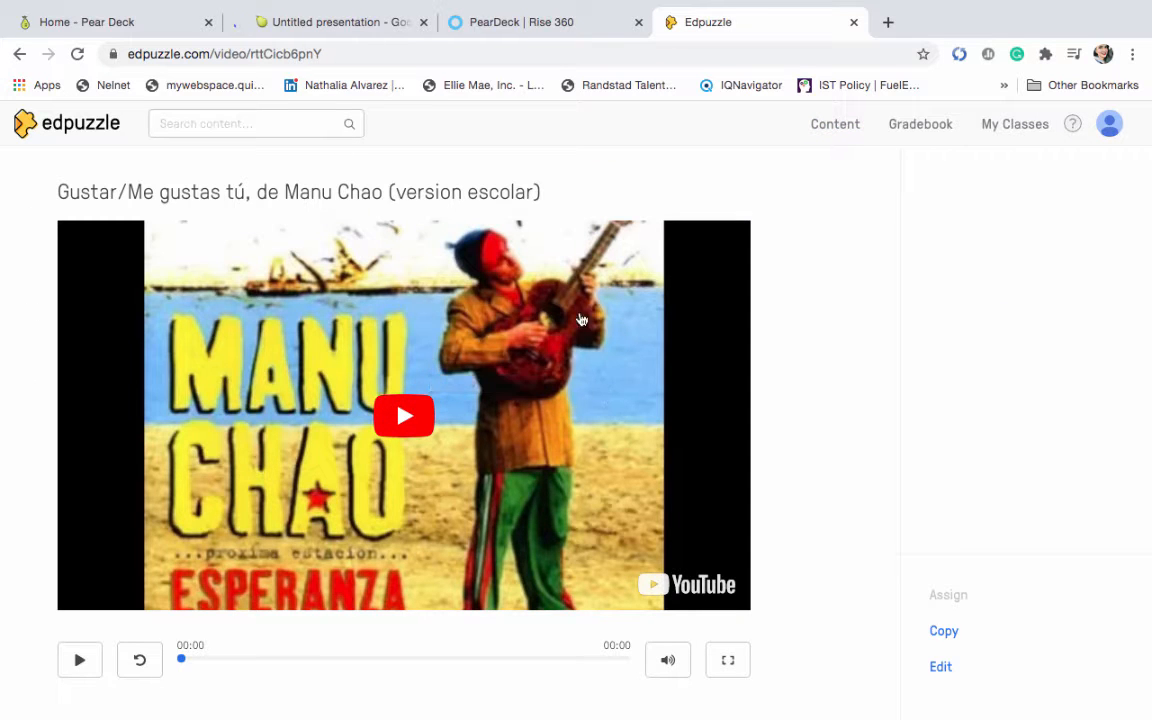
pyautogui.scroll(-1, 775, 306)
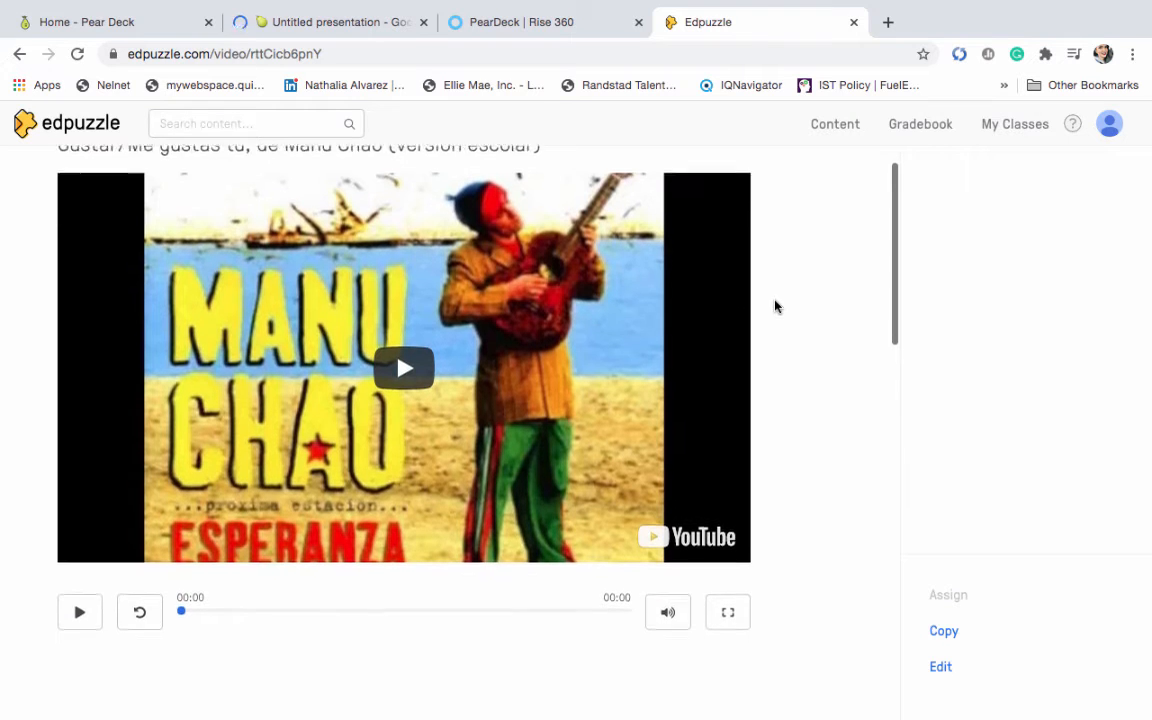
pyautogui.scroll(1, 775, 306)
# Switch to the untitled Google Slides presentation, add a new second slide and launch the Pear Deck add-on
pyautogui.click(348, 24)
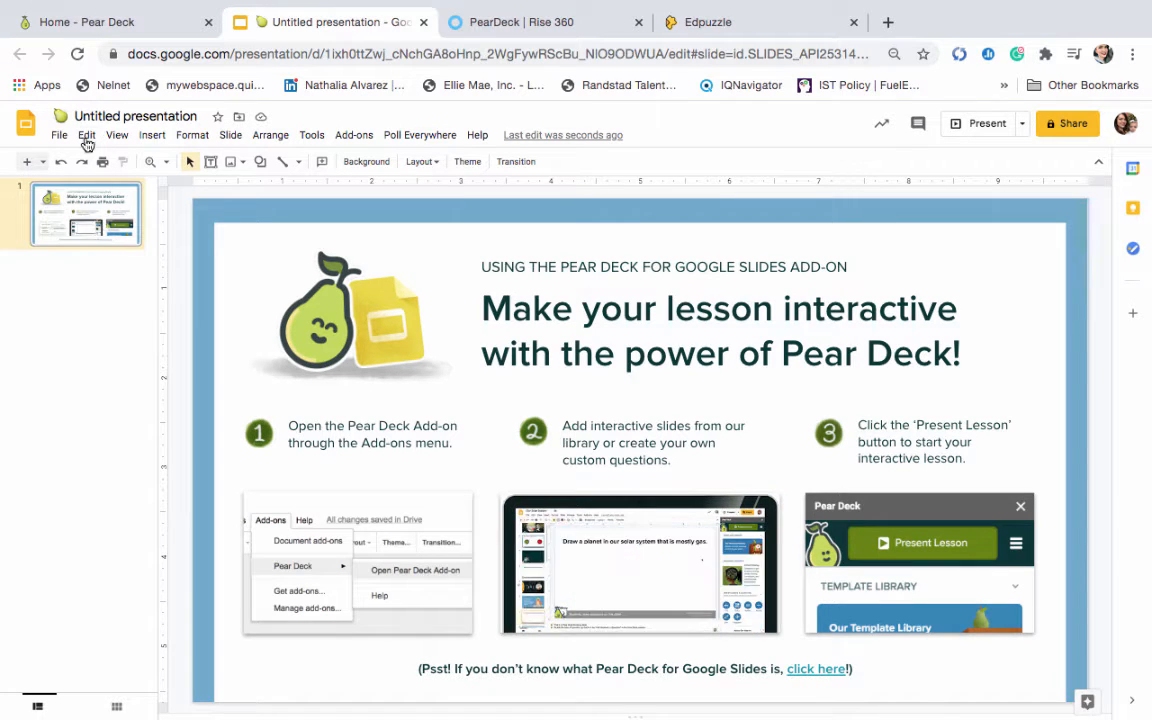
pyautogui.click(28, 165)
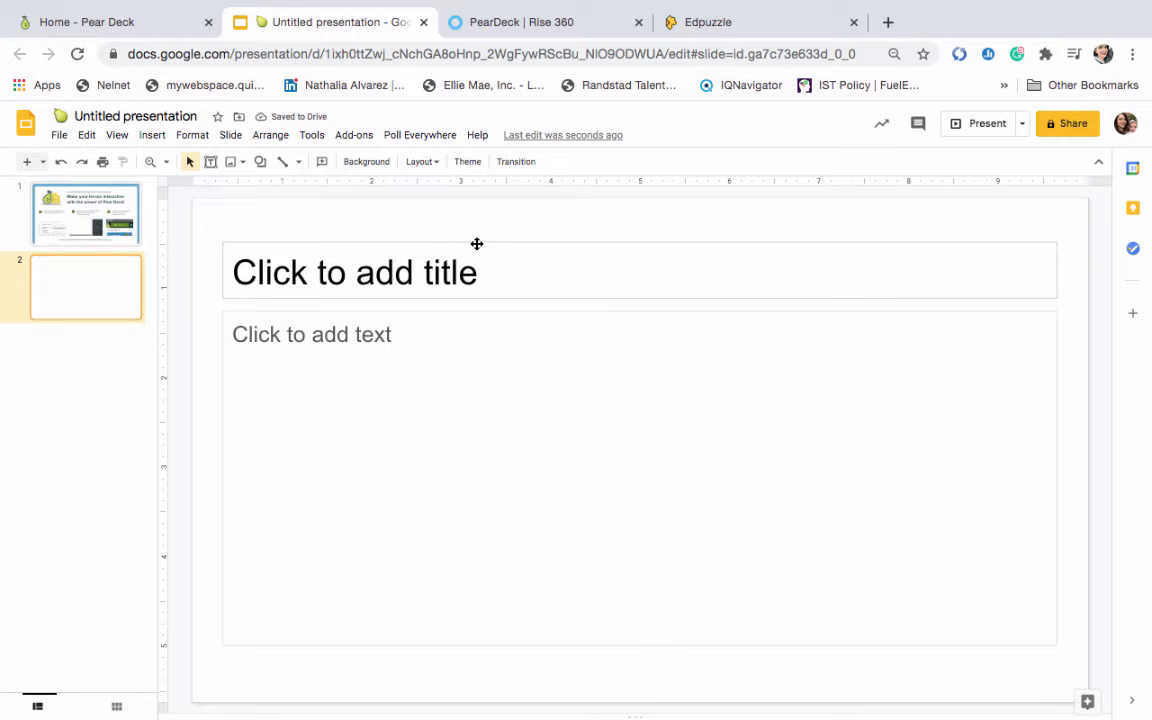
pyautogui.click(358, 138)
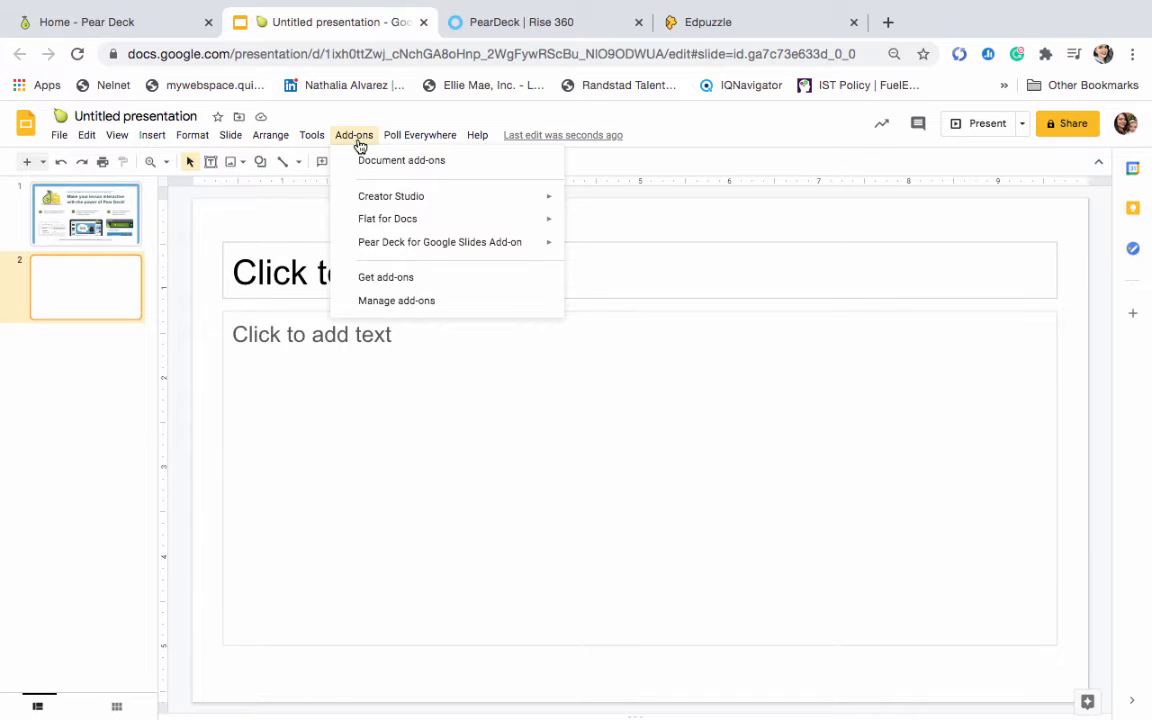
pyautogui.moveTo(407, 250)
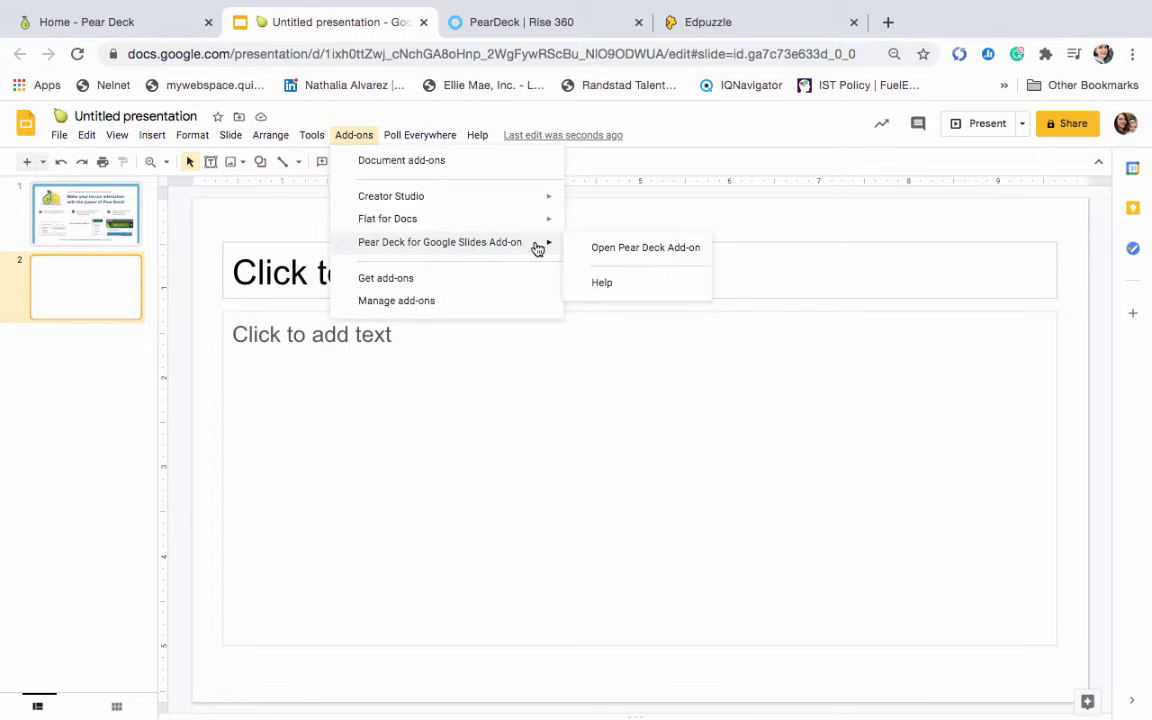
pyautogui.click(610, 248)
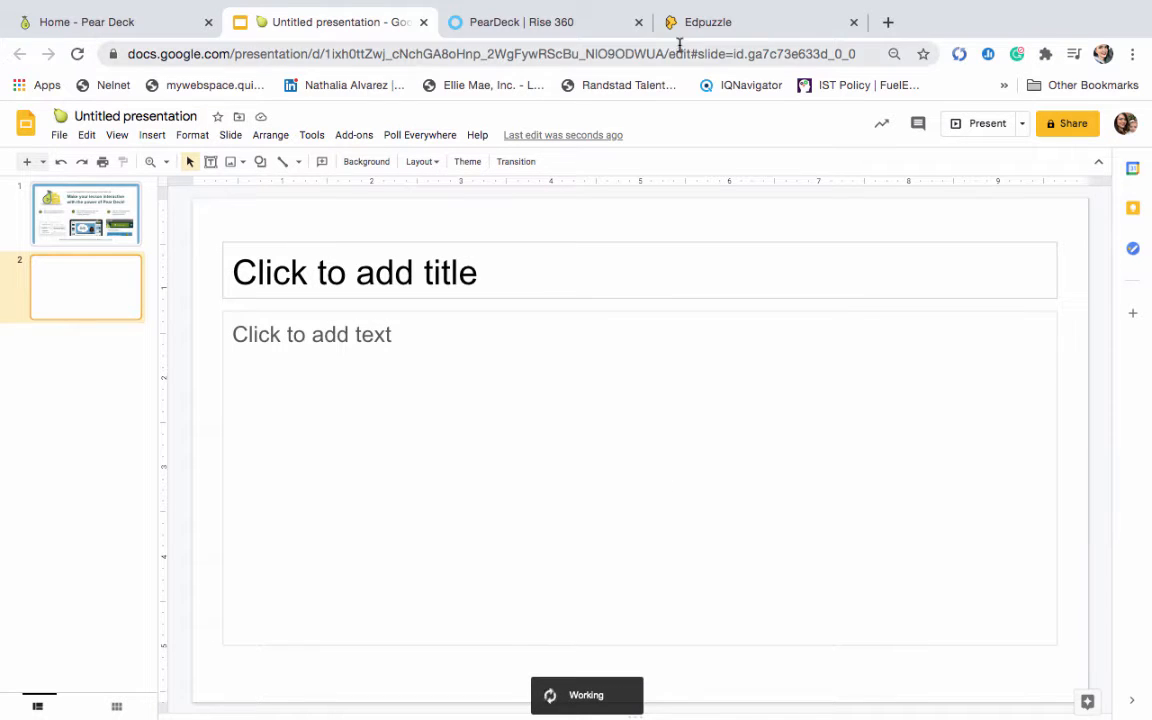
# Return to Edpuzzle, copy the Manu Chao video to the personal content and open that copy
pyautogui.click(765, 22)
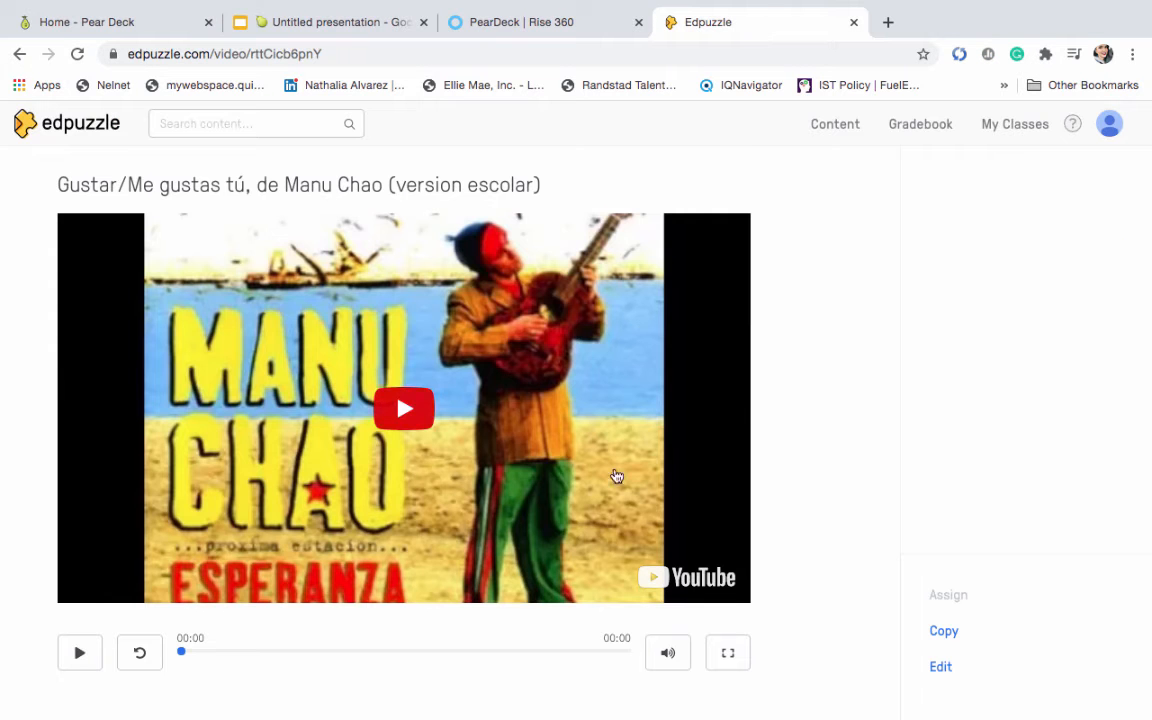
pyautogui.scroll(-1, 995, 481)
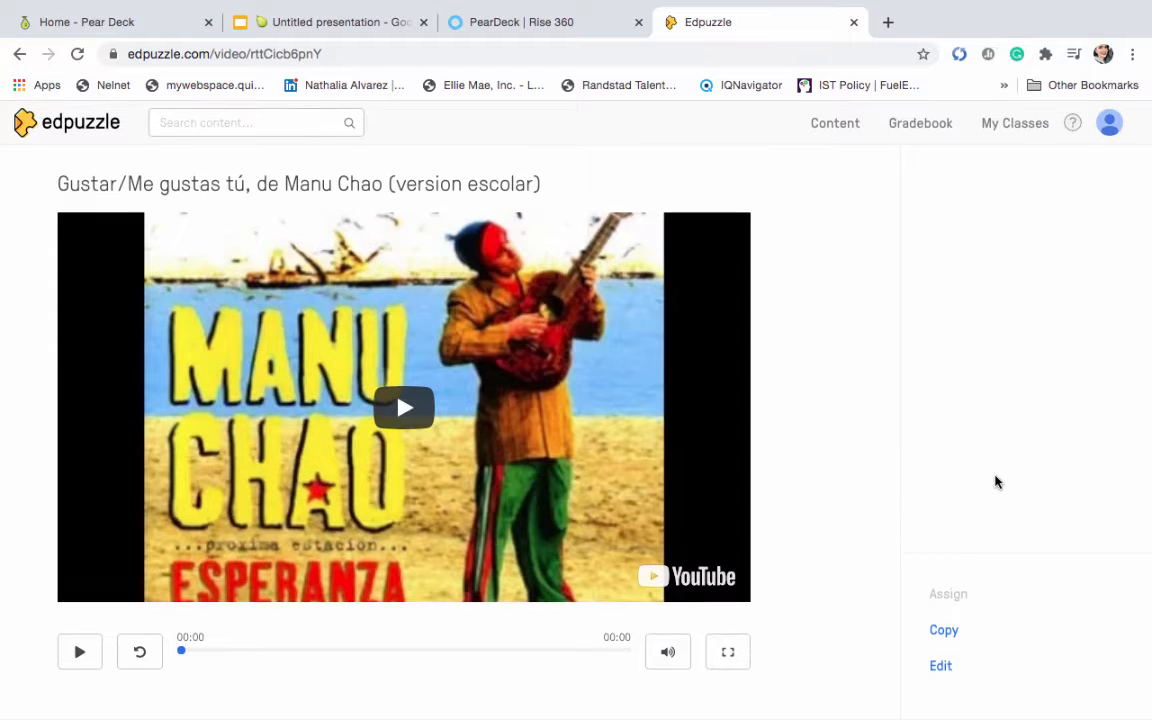
pyautogui.click(945, 632)
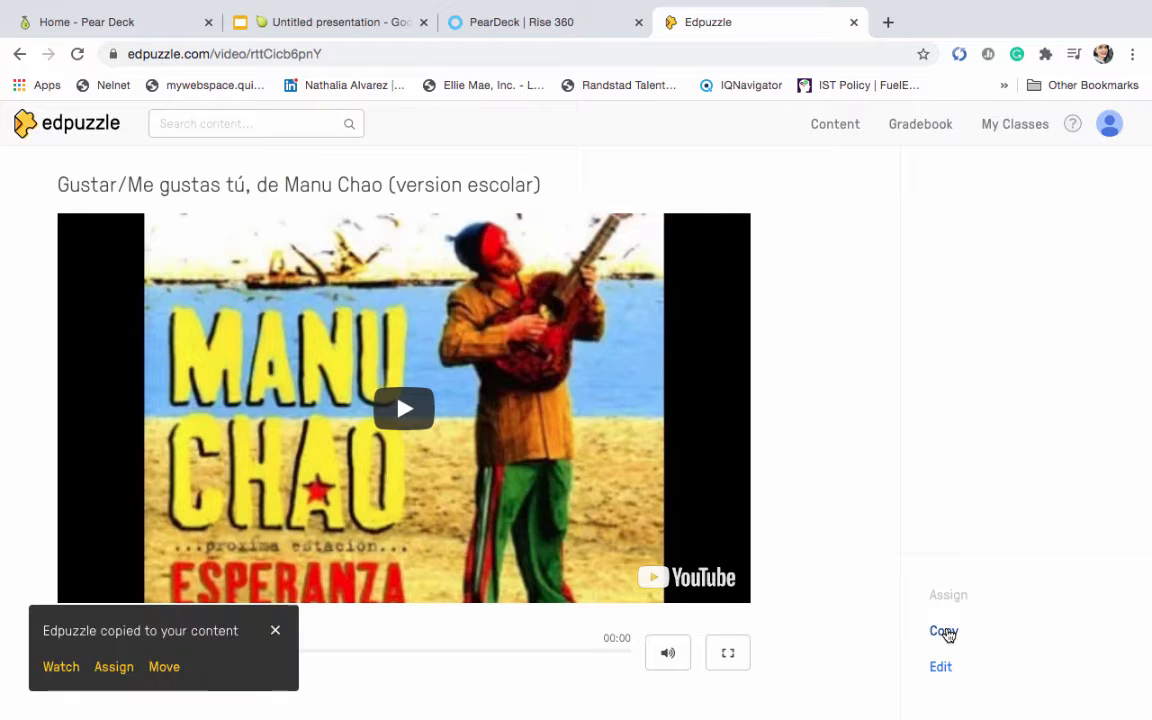
pyautogui.click(60, 668)
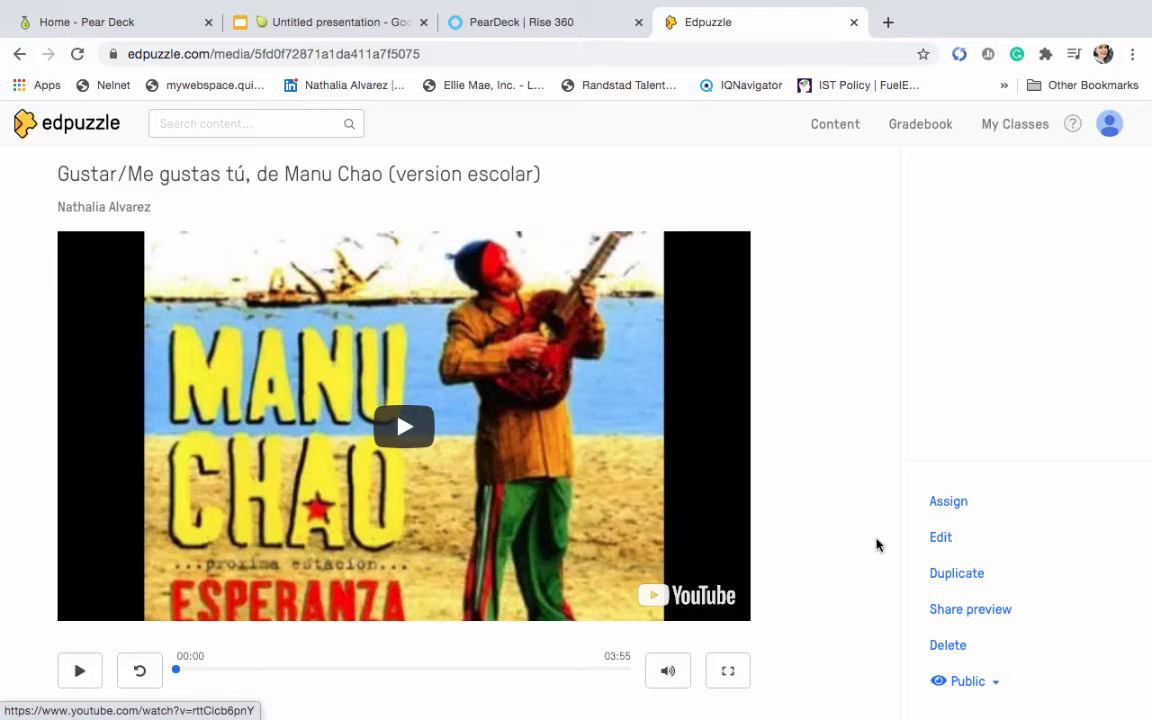
# Open the copied video for editing, skip forward through its opening and pause playback at 00:31
pyautogui.click(946, 541)
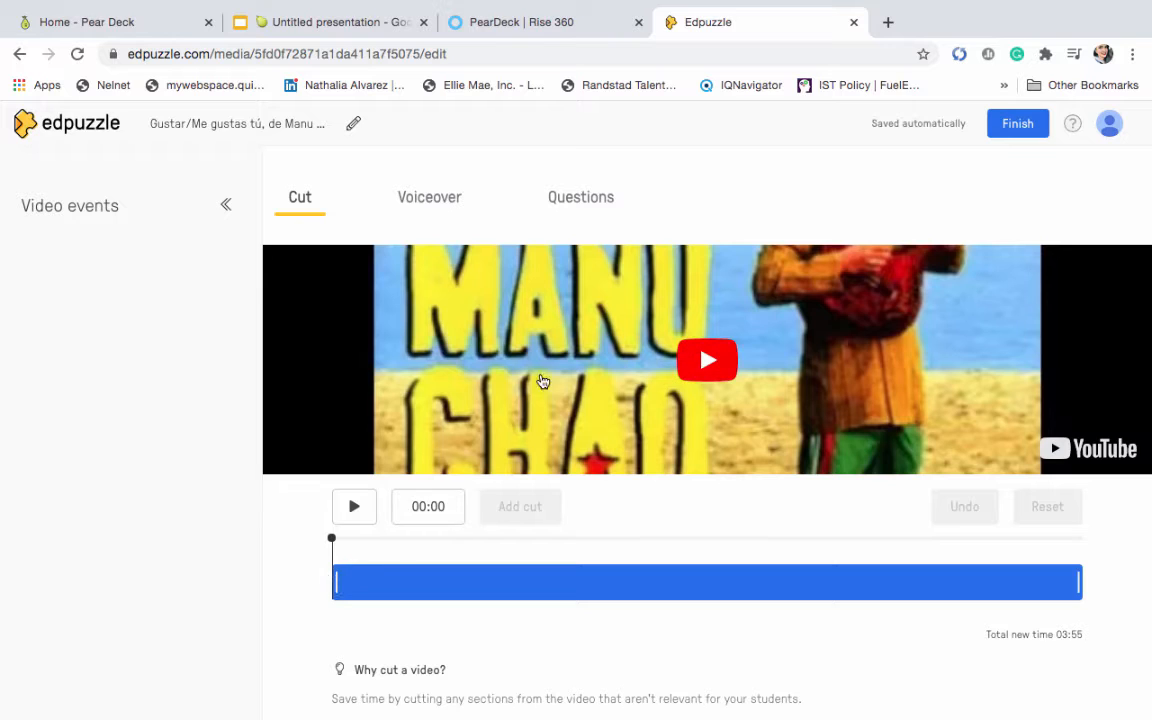
pyautogui.click(332, 543)
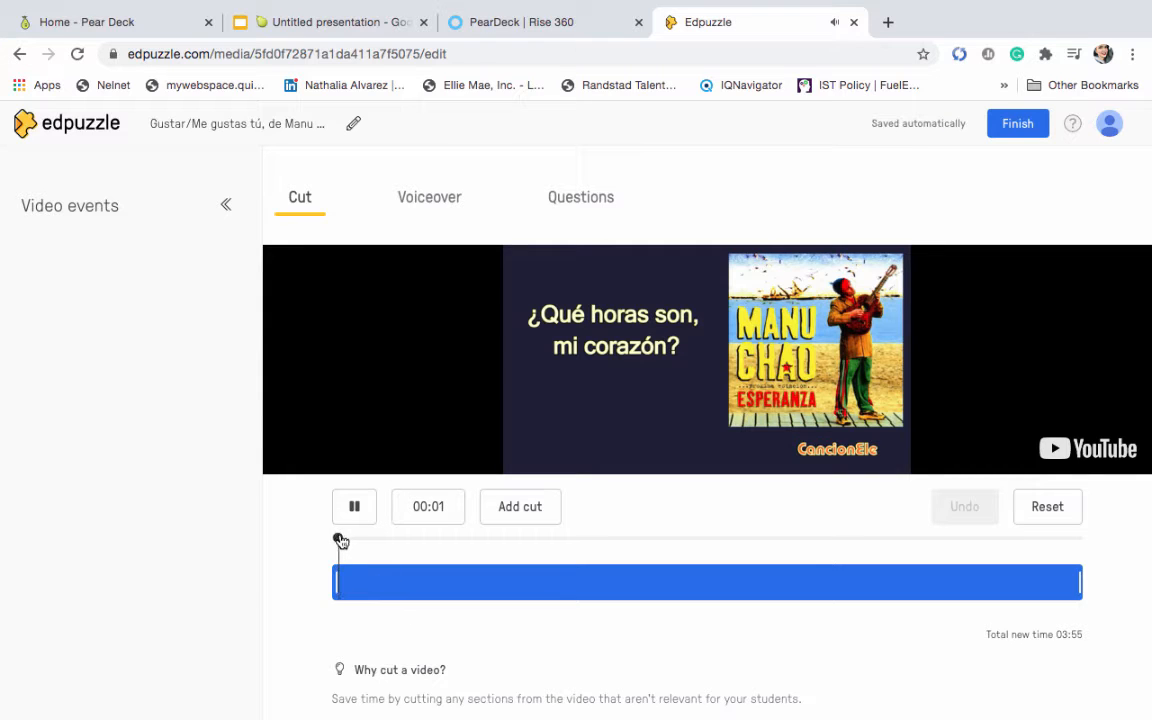
pyautogui.click(349, 541)
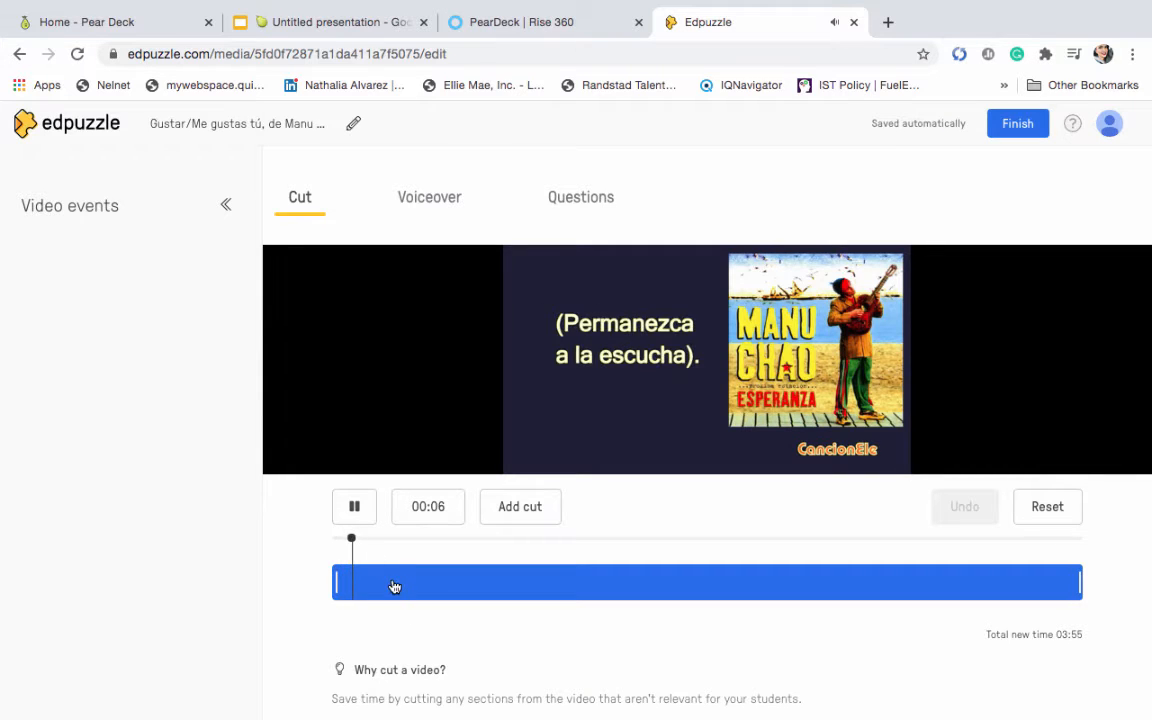
pyautogui.click(360, 586)
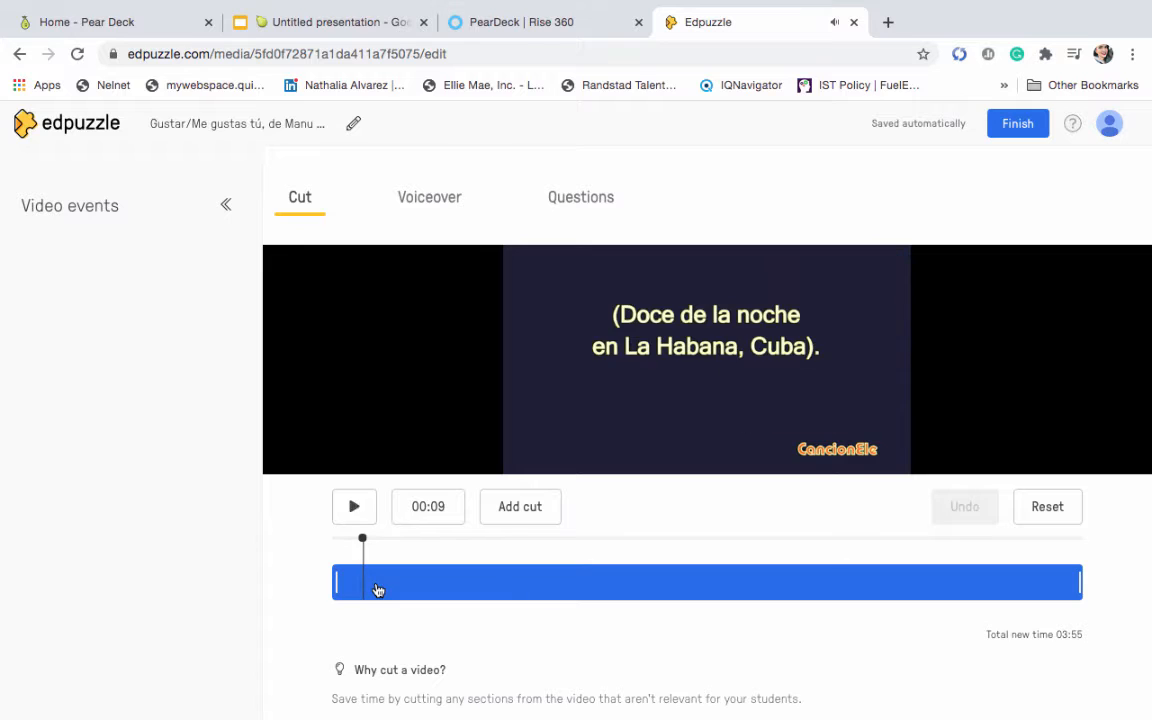
pyautogui.click(378, 590)
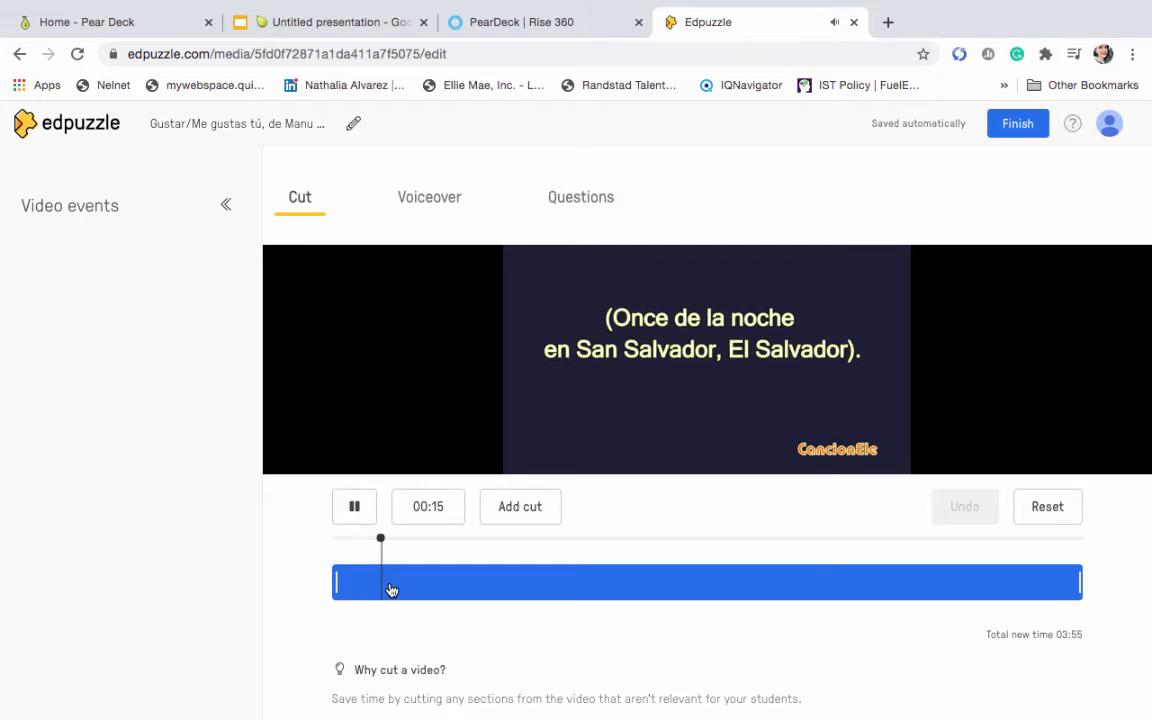
pyautogui.click(392, 590)
pyautogui.click(411, 590)
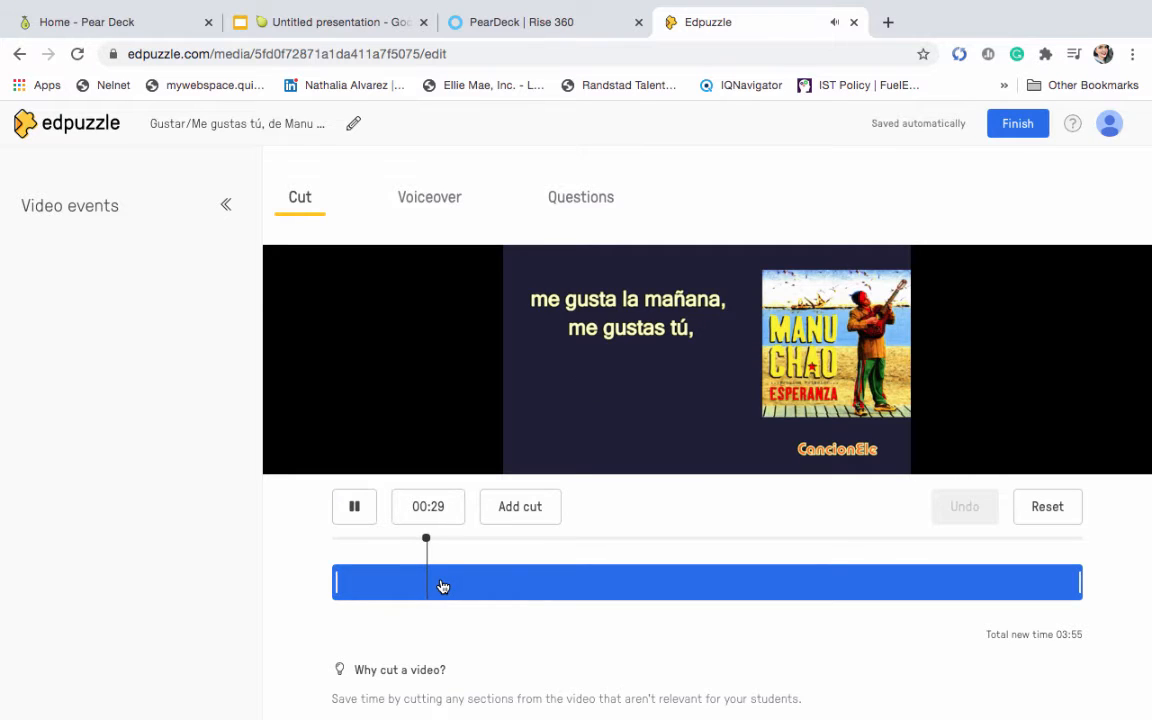
pyautogui.click(360, 510)
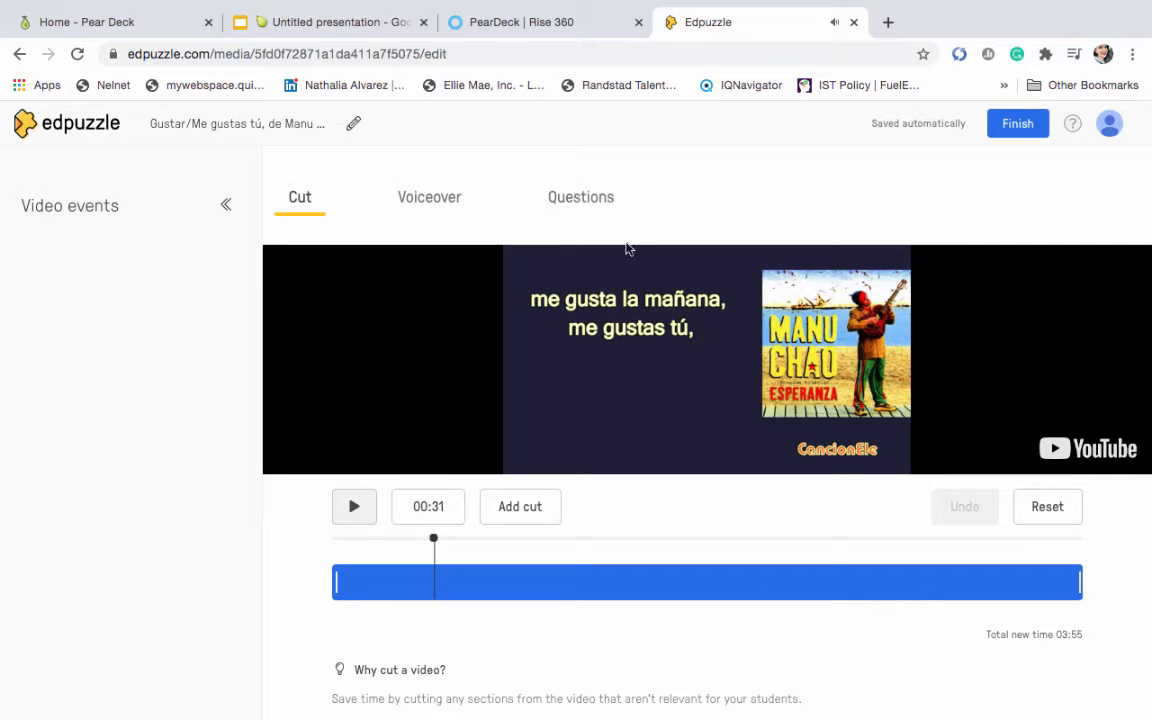
# Add a multiple-choice question at 00:31 with the text "Qué NO le gusta?"
pyautogui.click(594, 203)
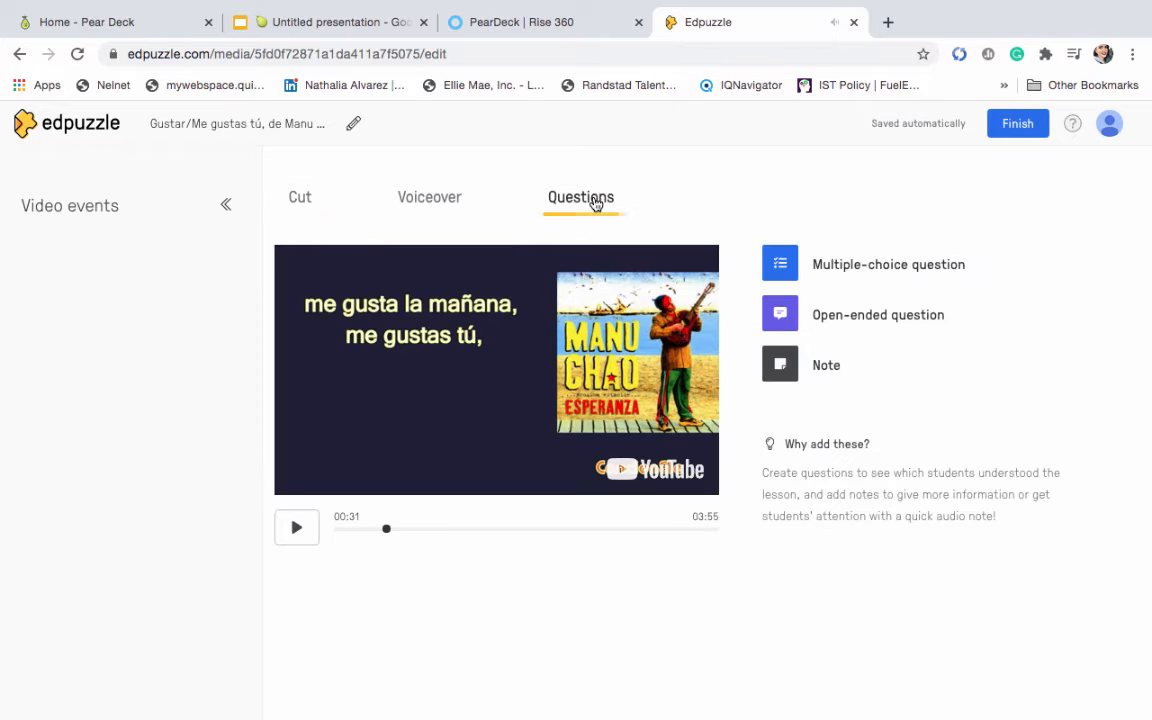
pyautogui.click(918, 276)
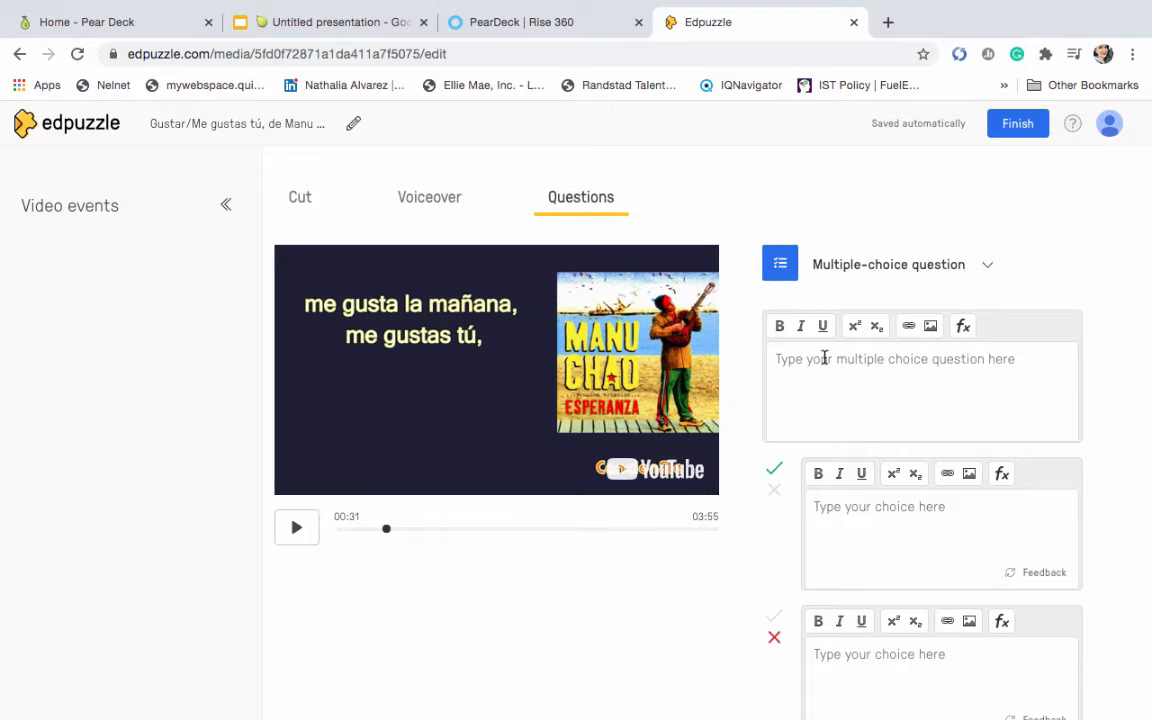
pyautogui.write('Qu')
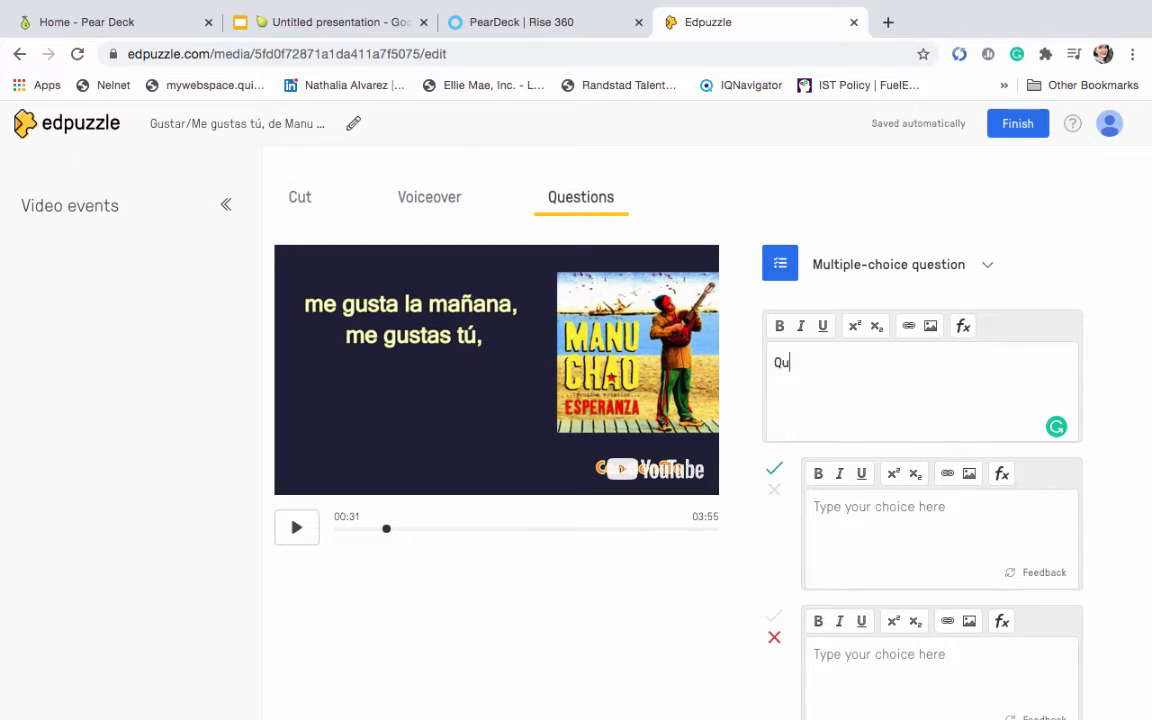
pyautogui.write('e')
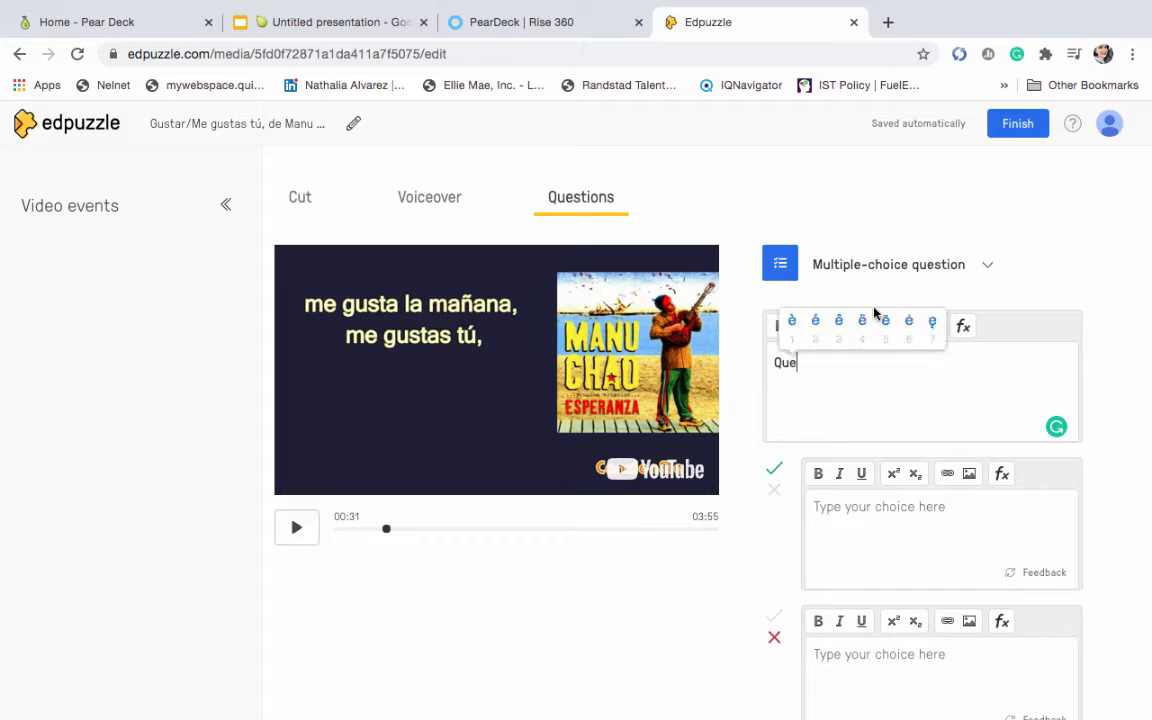
pyautogui.click(819, 322)
pyautogui.write('no')
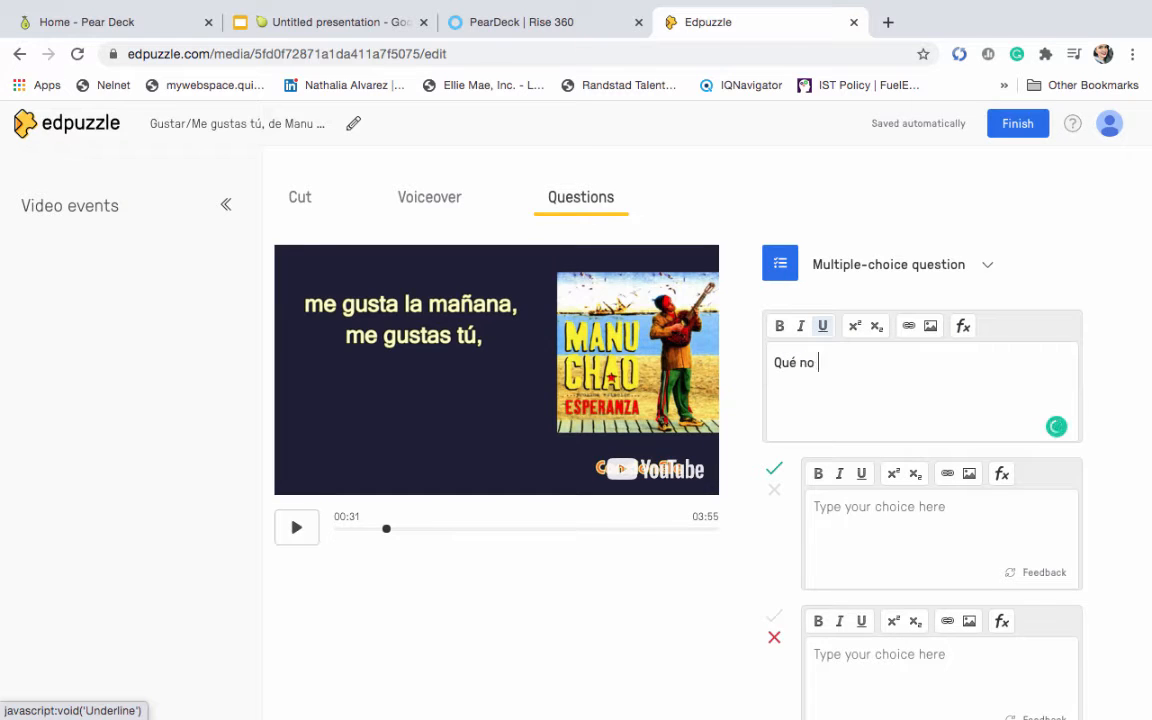
pyautogui.write(' le gusta')
pyautogui.doubleClick(812, 364)
pyautogui.press('BackSpace')
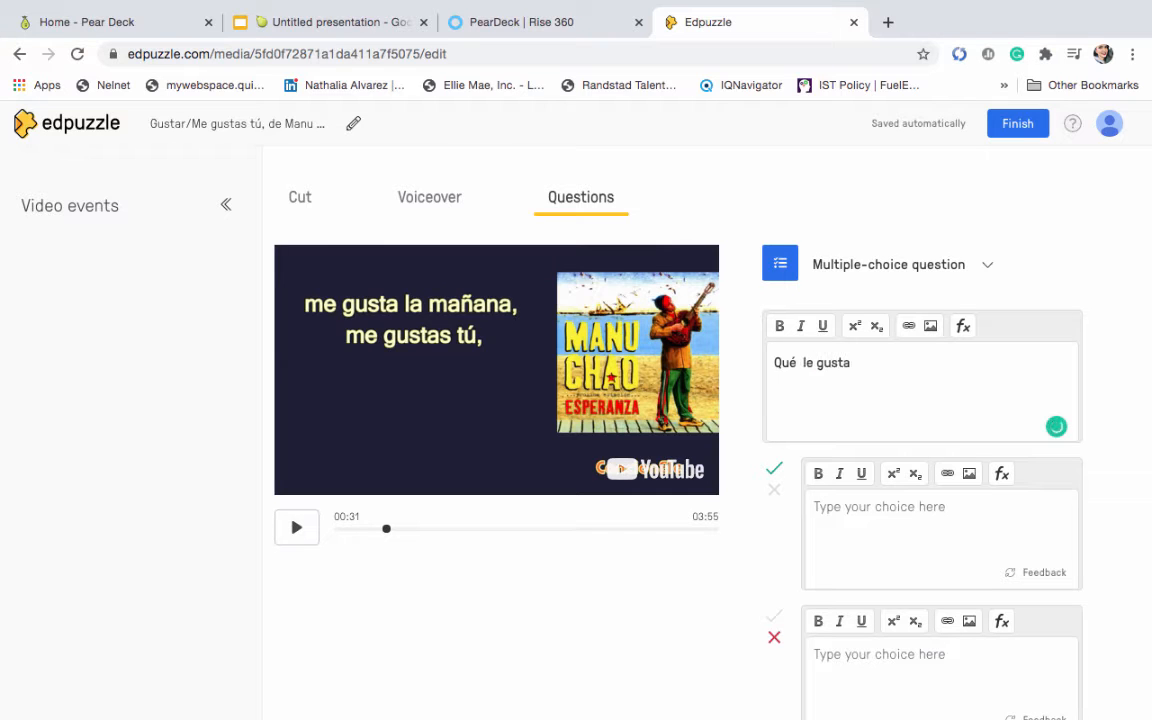
pyautogui.write('NO')
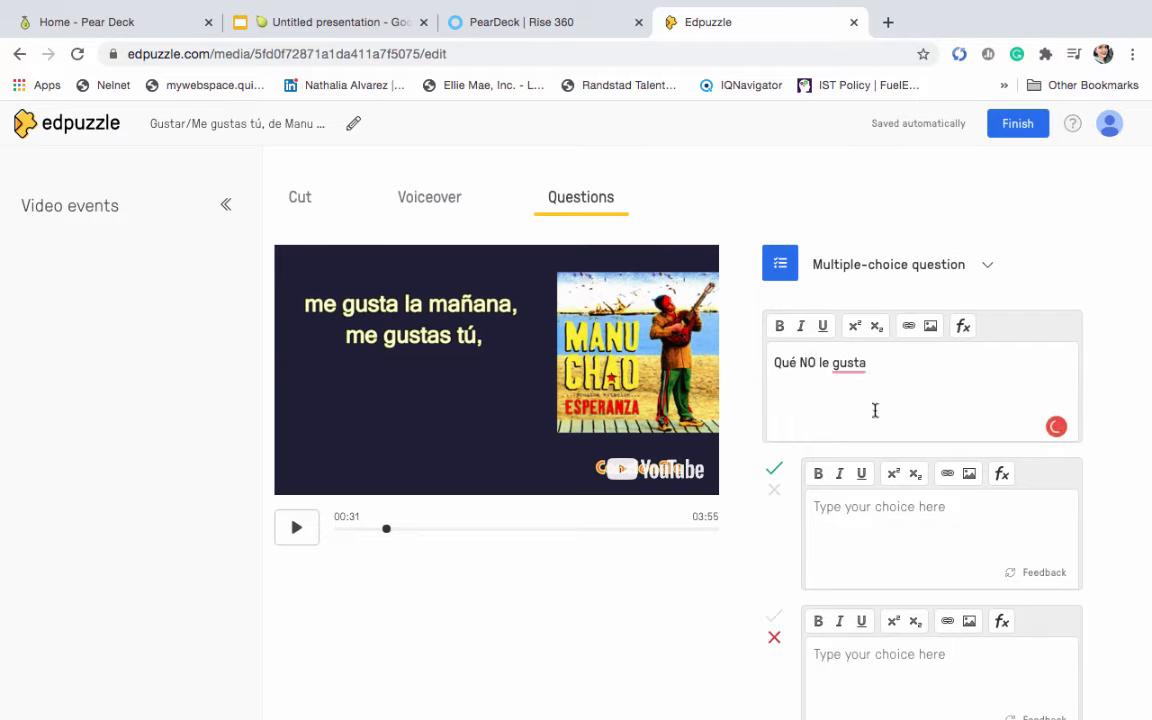
pyautogui.click(867, 363)
pyautogui.write('?')
# Enter "Aviones" as the question's first answer choice and "Trenes" as the second
pyautogui.scroll(-2, 890, 548)
pyautogui.click(866, 429)
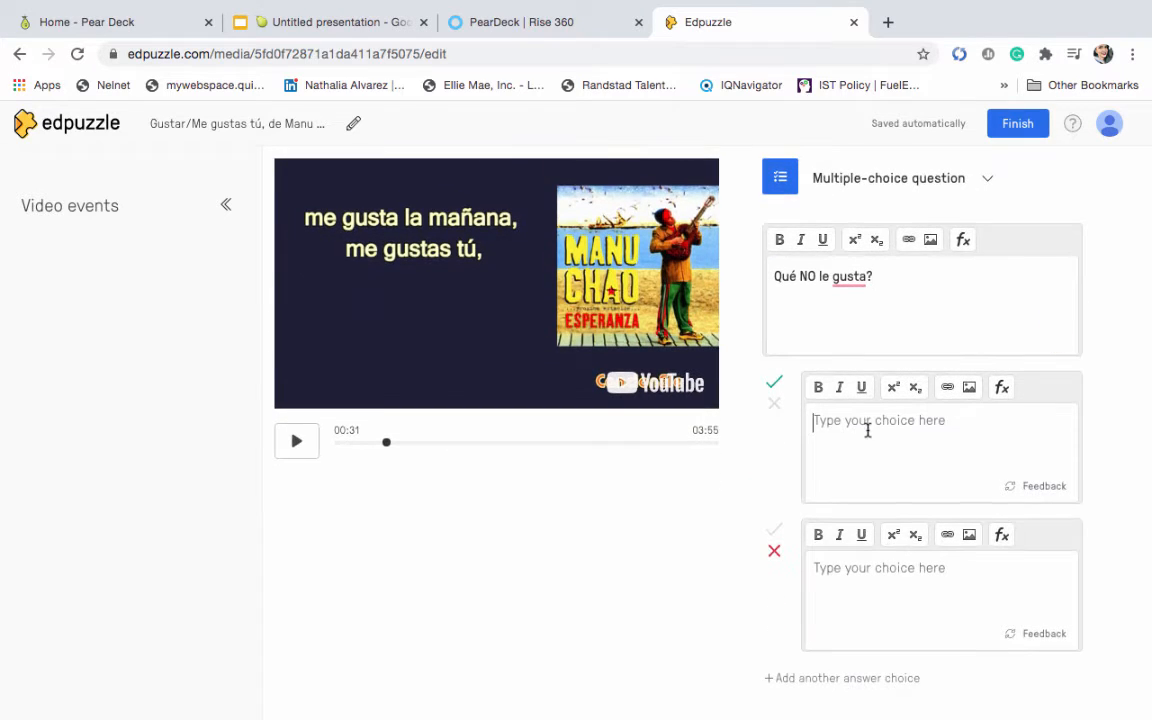
pyautogui.write('Aviones')
pyautogui.click(819, 567)
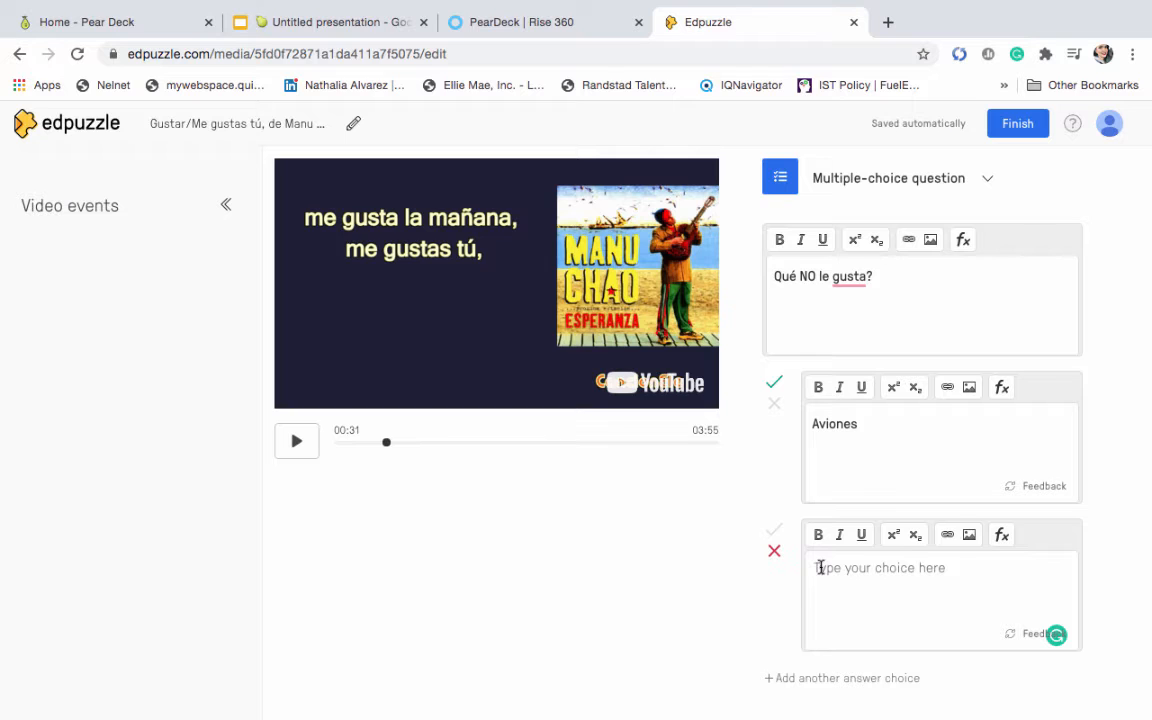
pyautogui.write('Trenes')
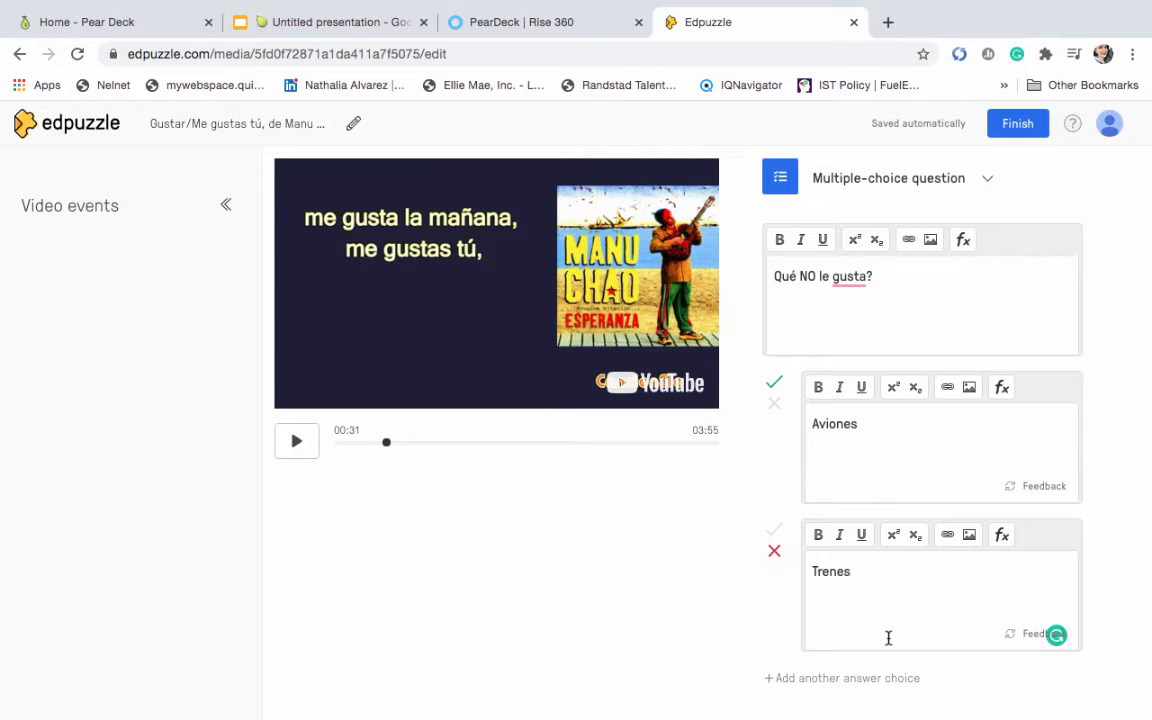
# Add a third answer choice to the question with the text "Tú"
pyautogui.scroll(-3, 887, 636)
pyautogui.click(799, 496)
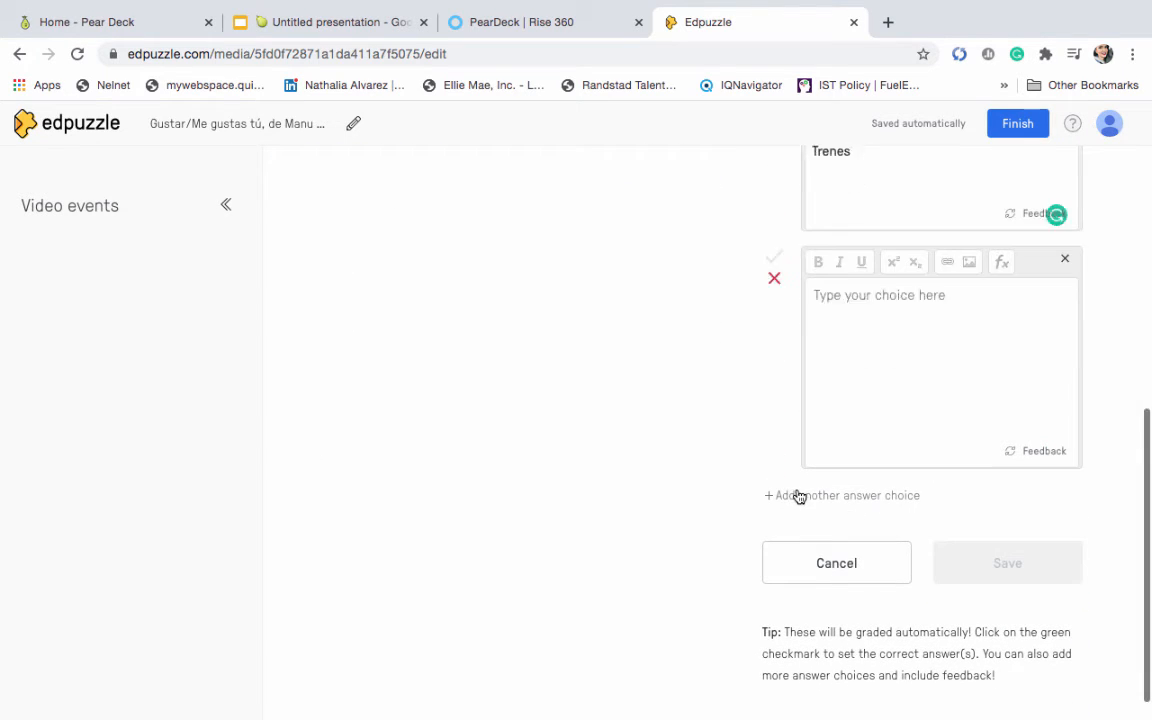
pyautogui.click(844, 390)
pyautogui.write('T')
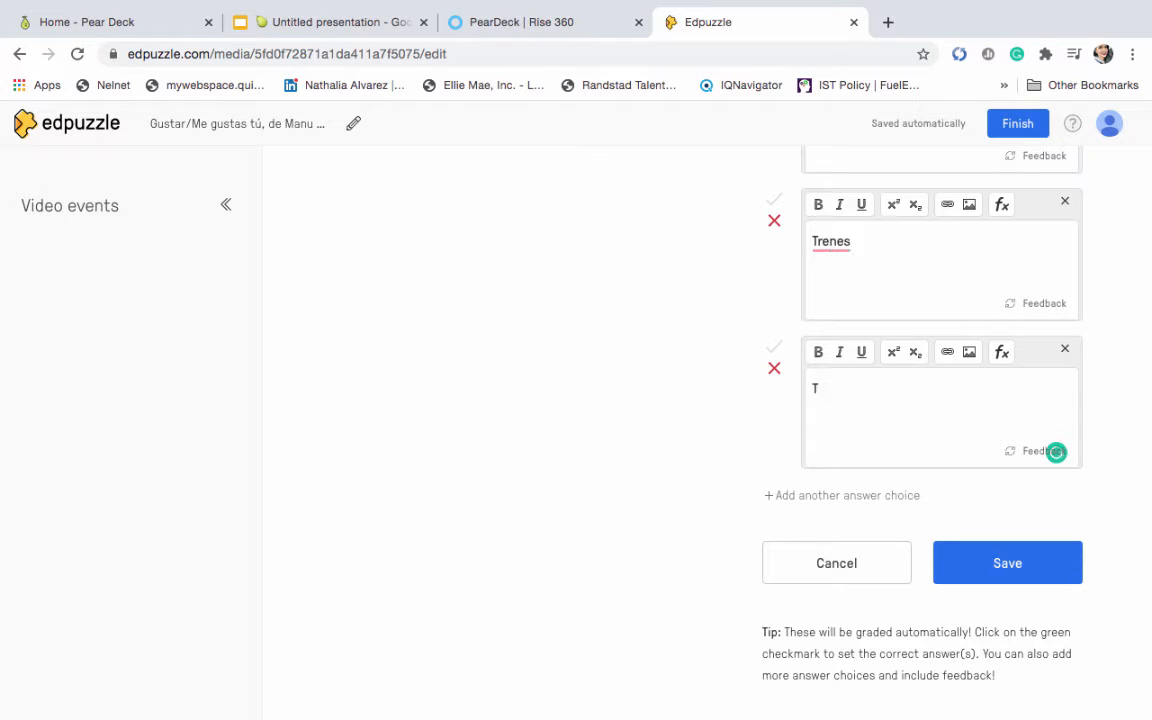
pyautogui.write('u')
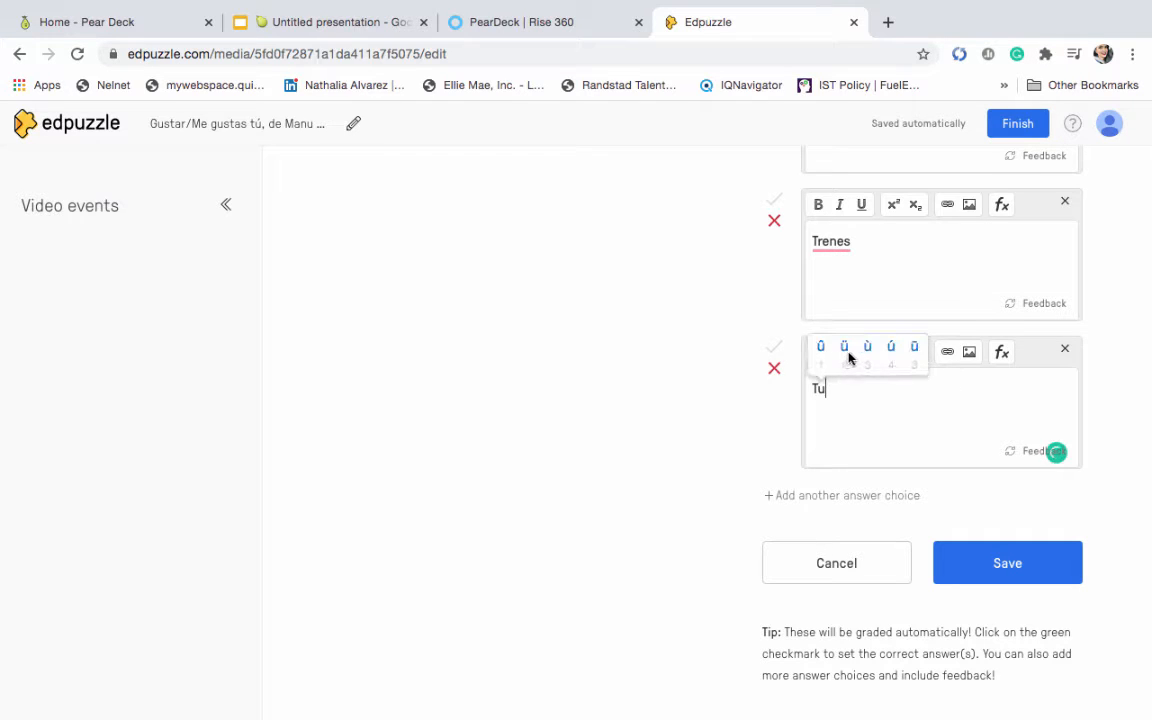
pyautogui.click(889, 352)
# Add a fourth answer choice to the question with the text "Mañana"
pyautogui.click(805, 494)
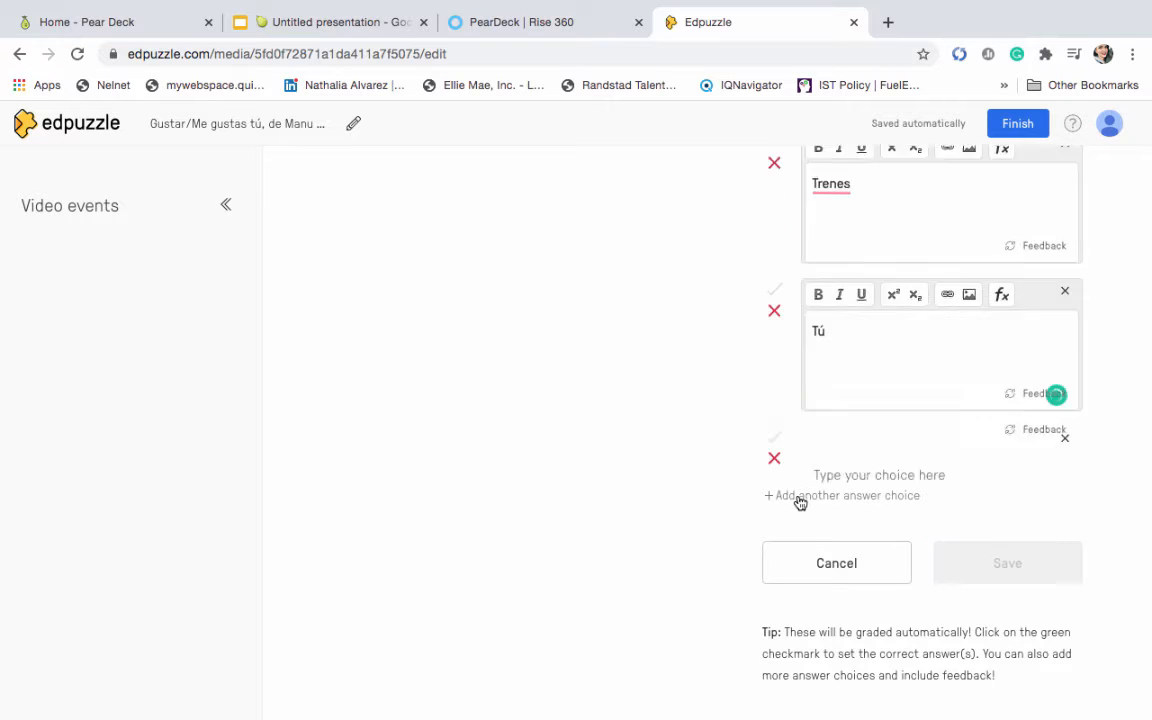
pyautogui.click(847, 388)
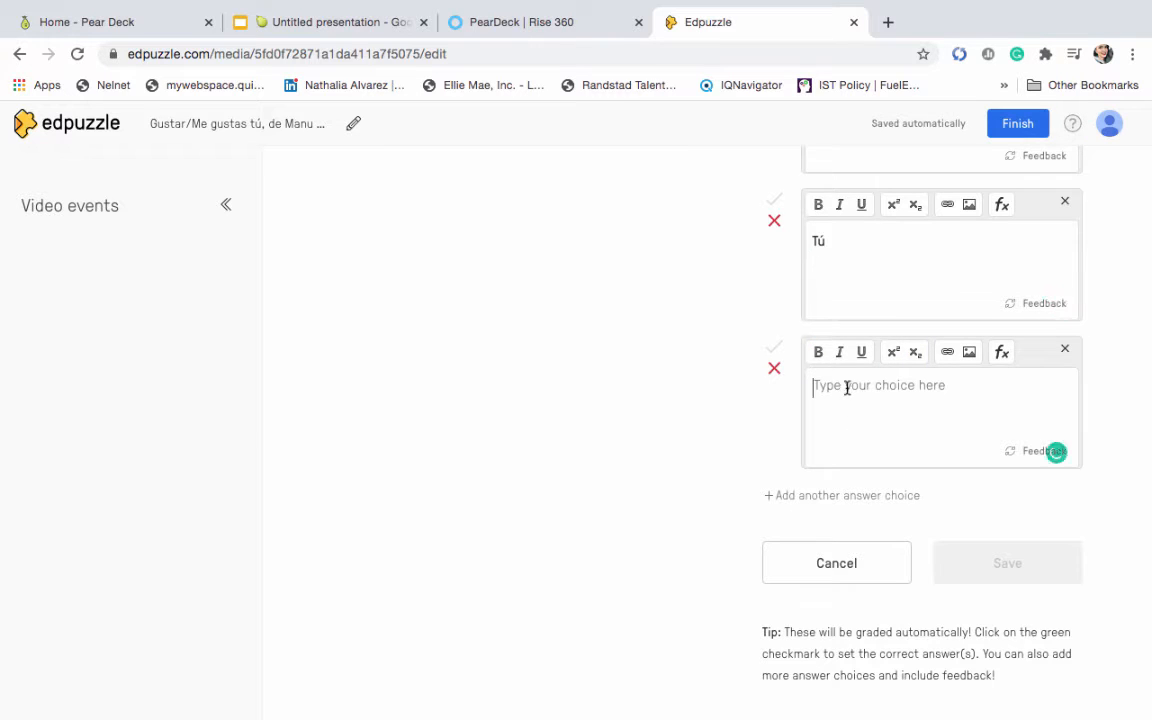
pyautogui.write('M')
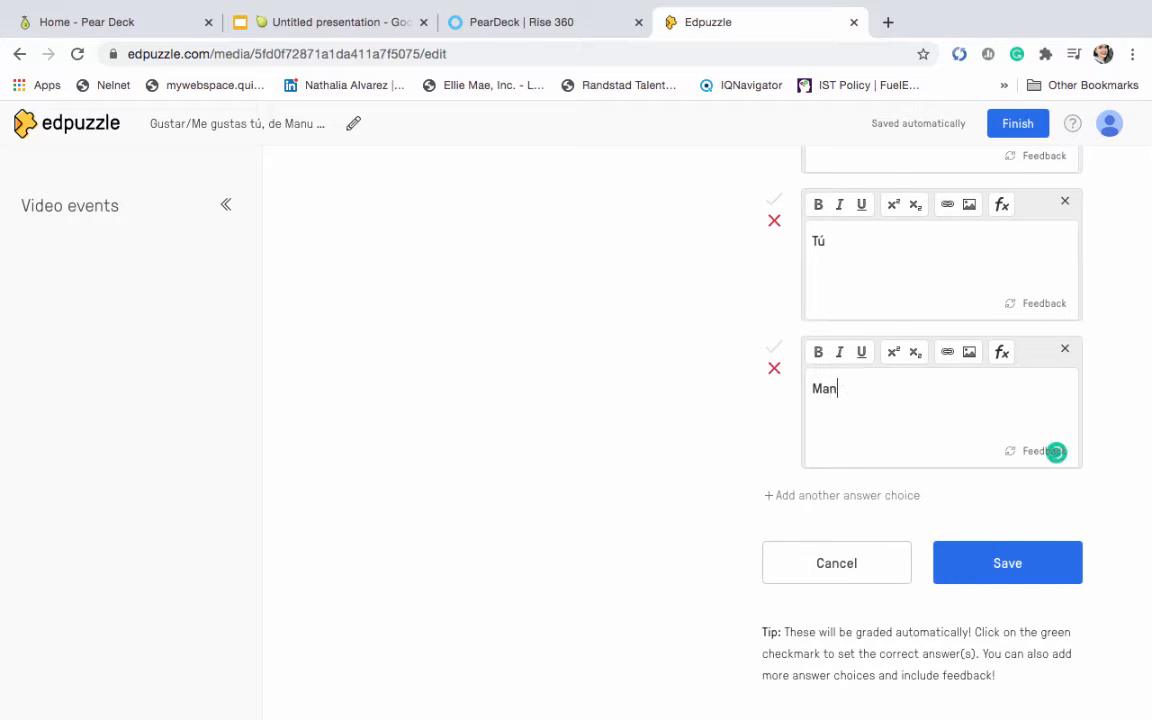
pyautogui.write('an')
pyautogui.click(831, 357)
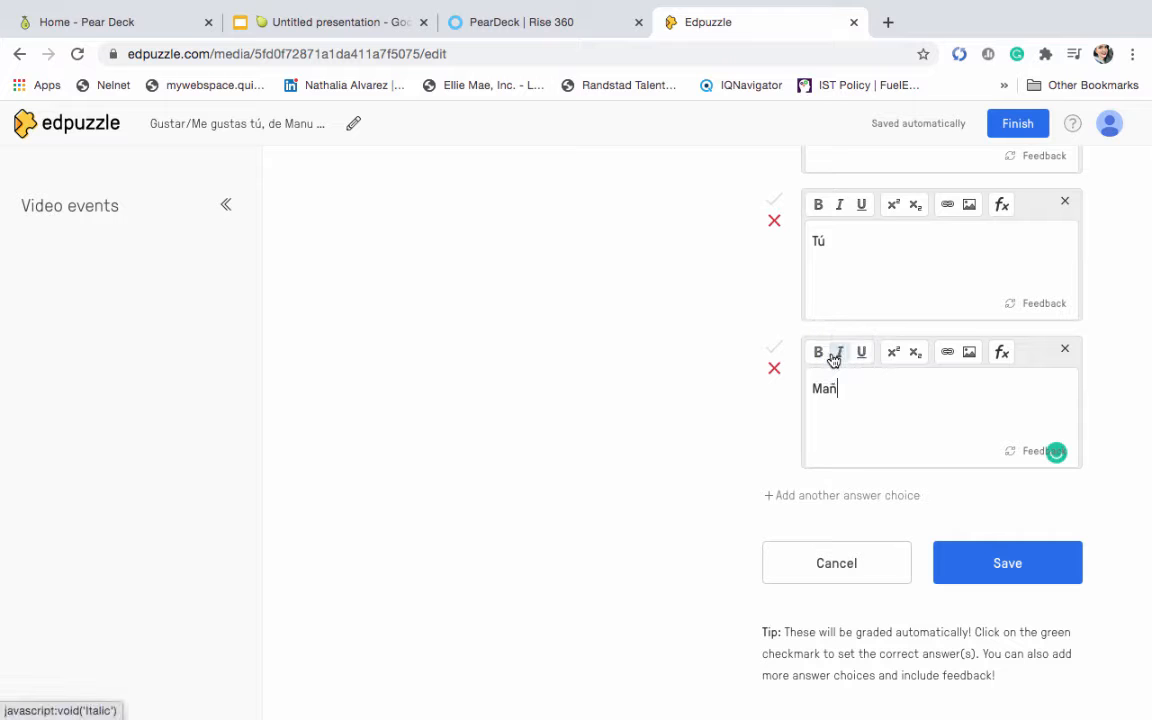
pyautogui.write('ana')
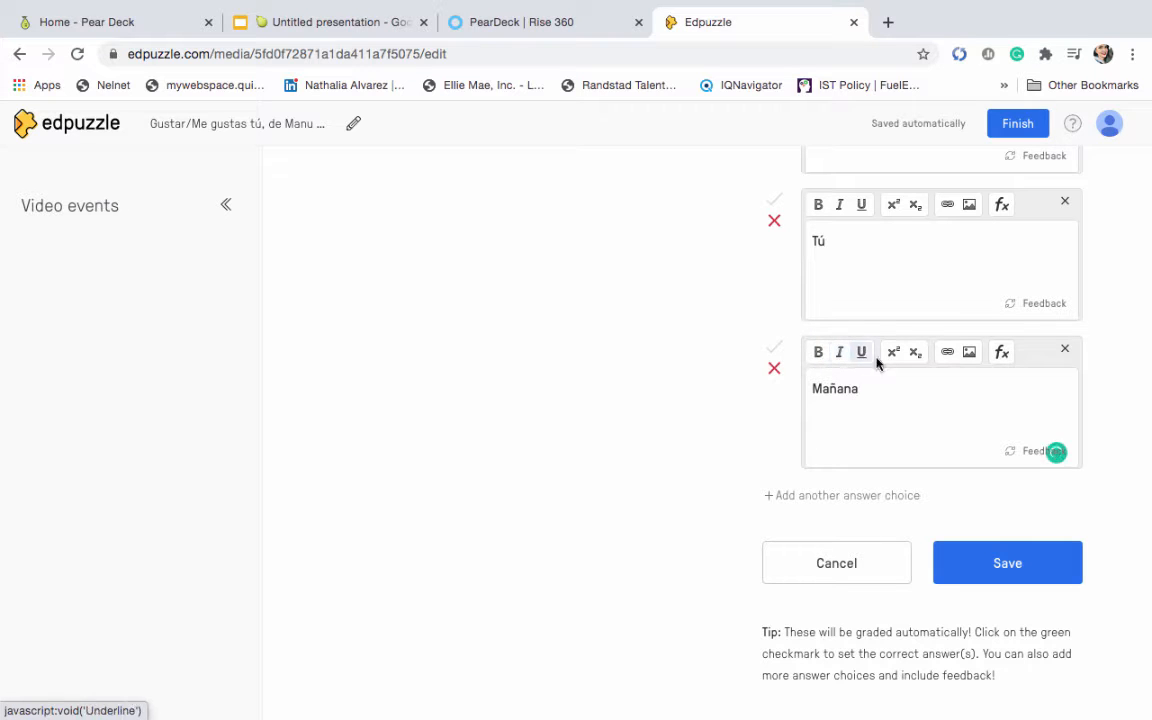
# Mark "Trenes" as the correct answer and set "Aviones" as incorrect
pyautogui.scroll(3, 908, 414)
pyautogui.scroll(3, 910, 416)
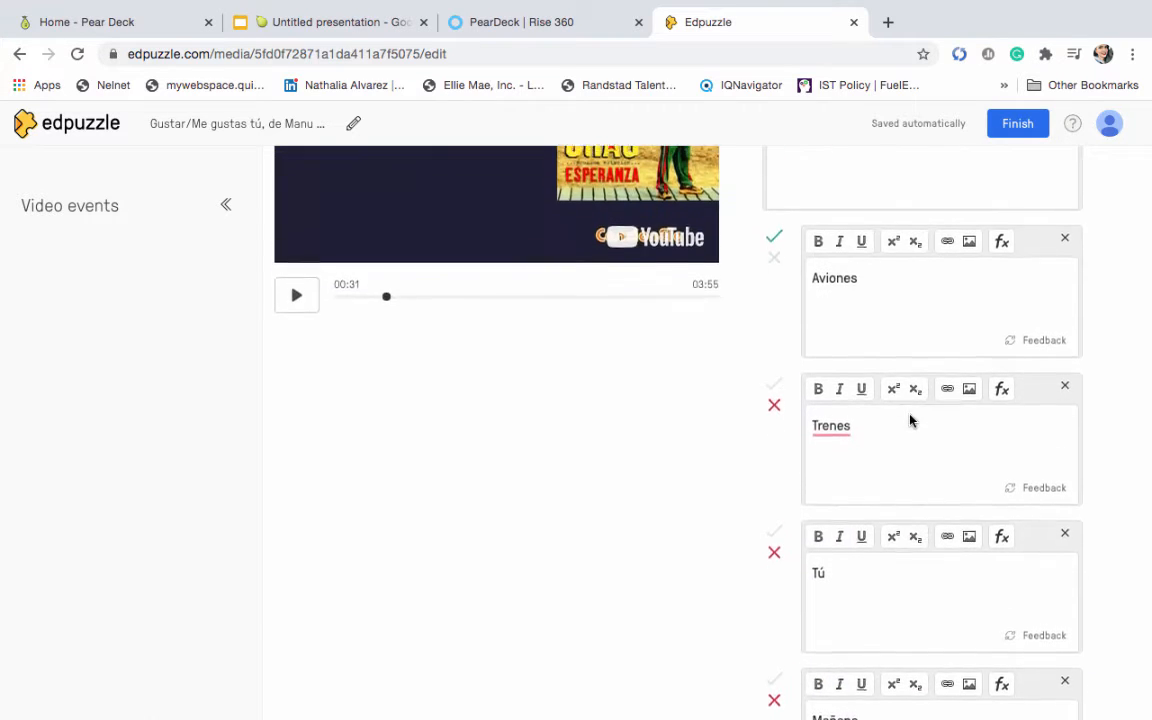
pyautogui.scroll(-1, 910, 414)
pyautogui.scroll(1, 807, 278)
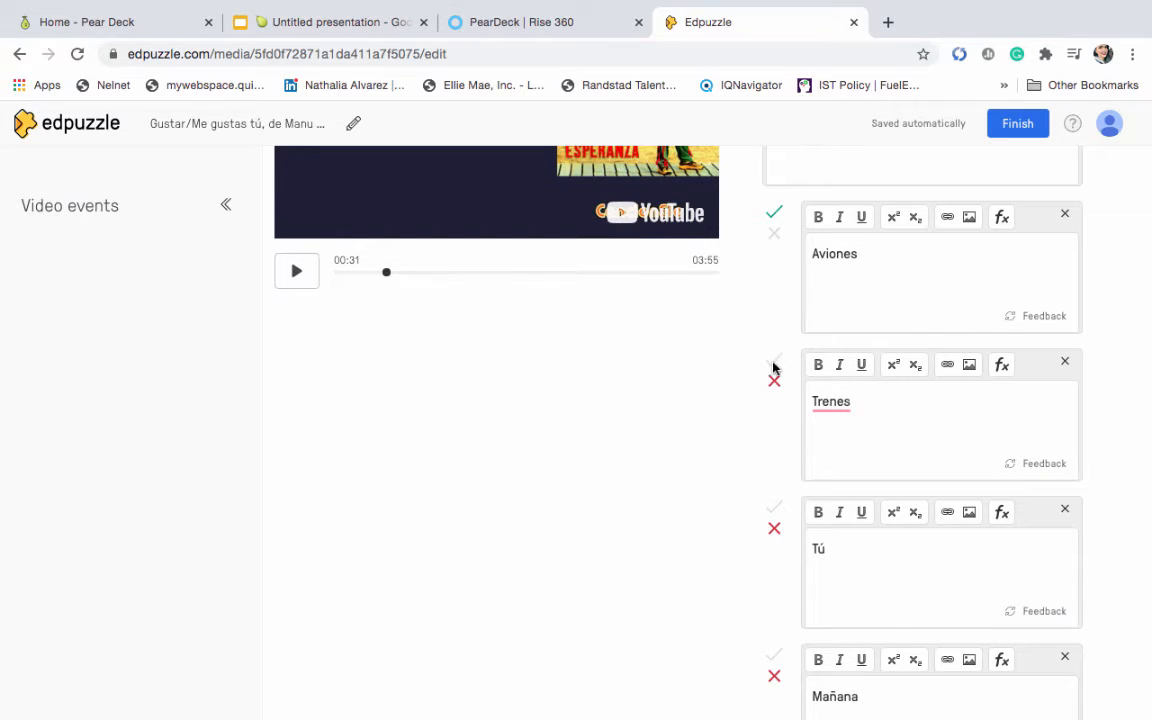
pyautogui.click(773, 361)
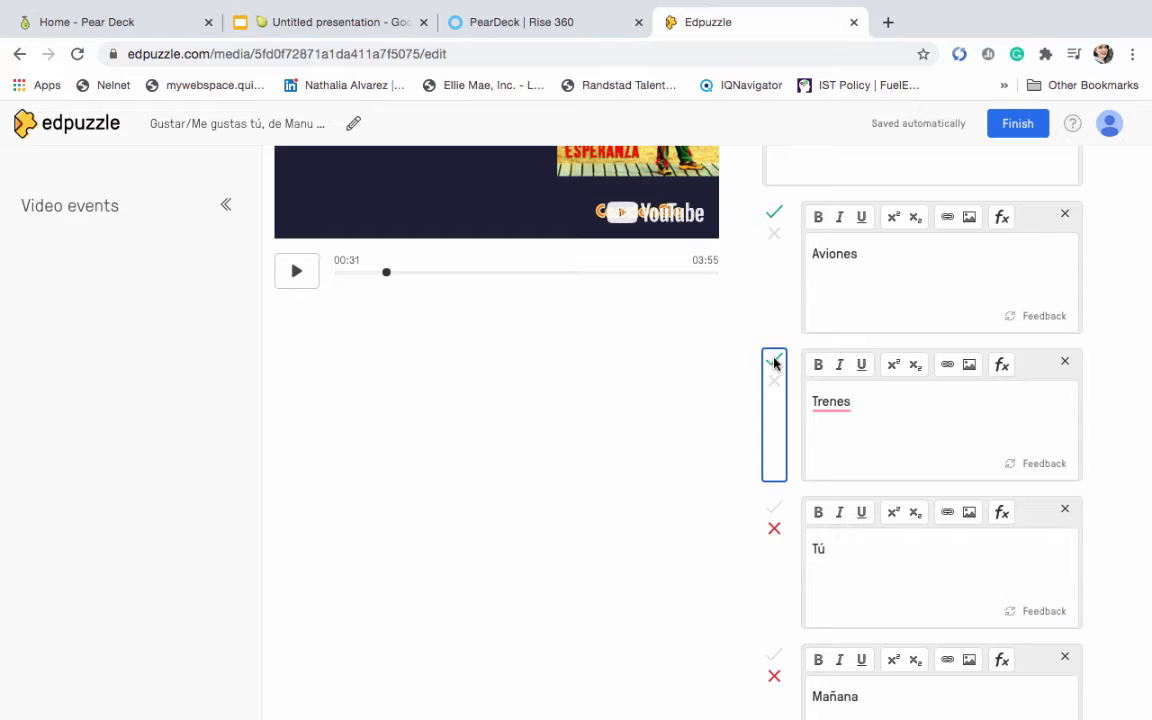
pyautogui.click(774, 234)
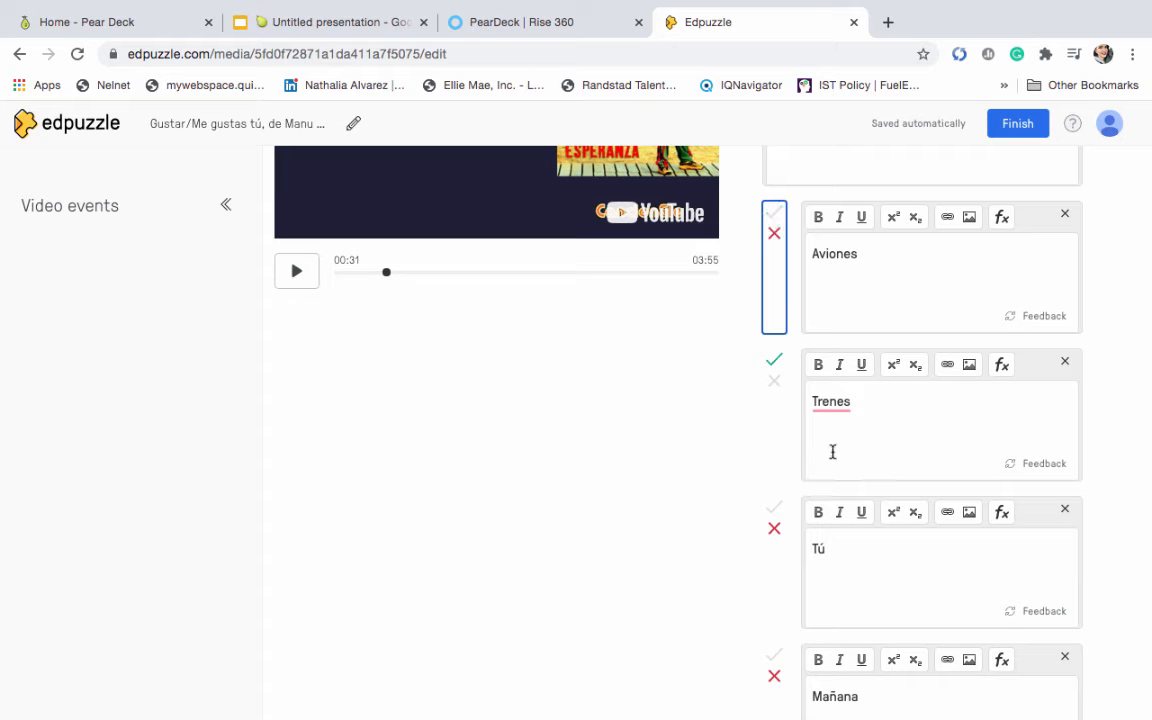
# Check the question text and its four answer choices, and save the multiple-choice question
pyautogui.scroll(-5, 830, 450)
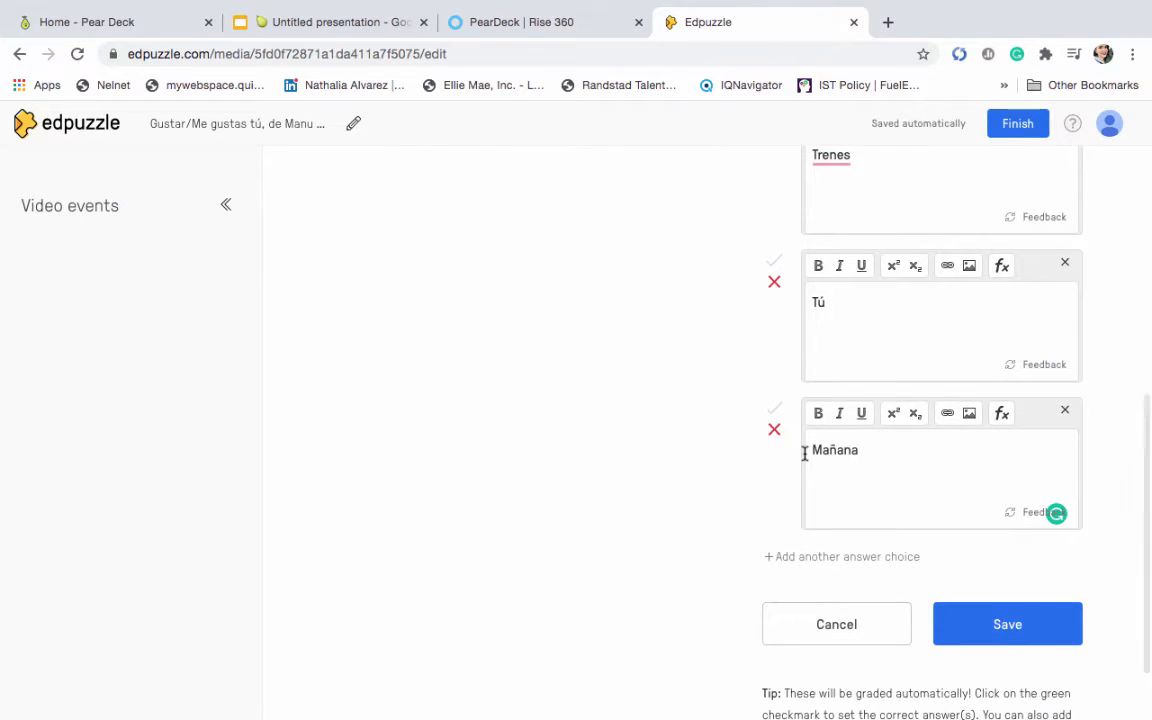
pyautogui.scroll(-2, 805, 453)
pyautogui.scroll(8, 779, 322)
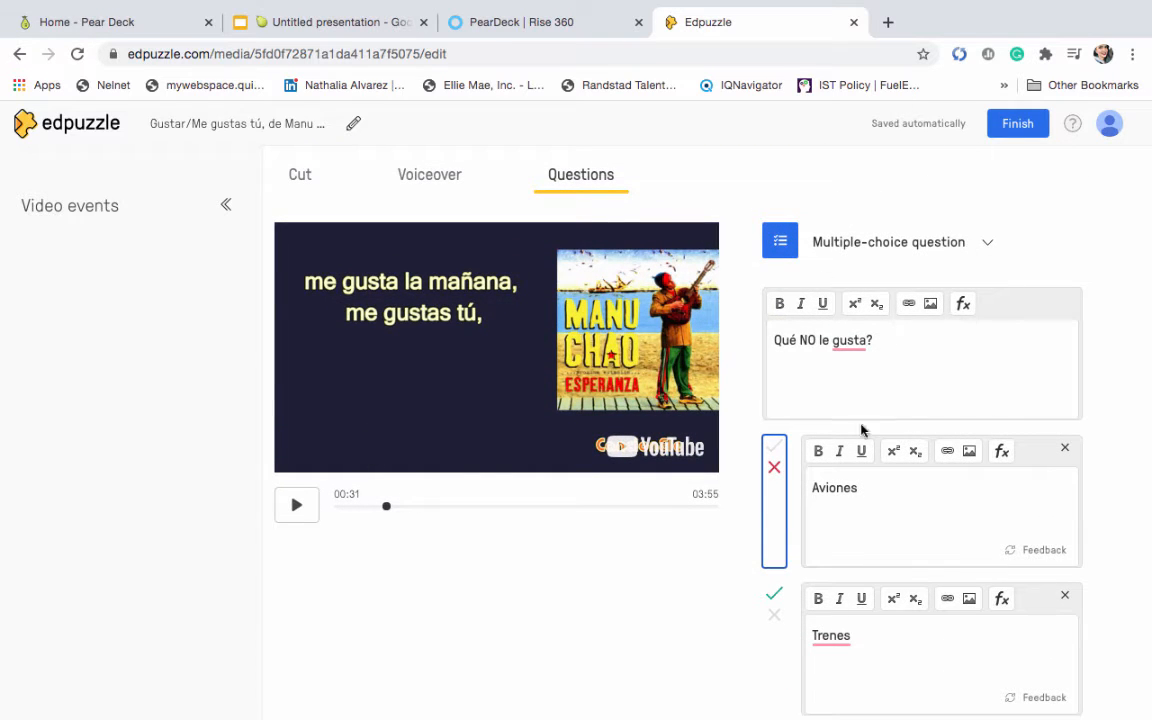
pyautogui.scroll(-2, 842, 497)
pyautogui.scroll(-5, 842, 497)
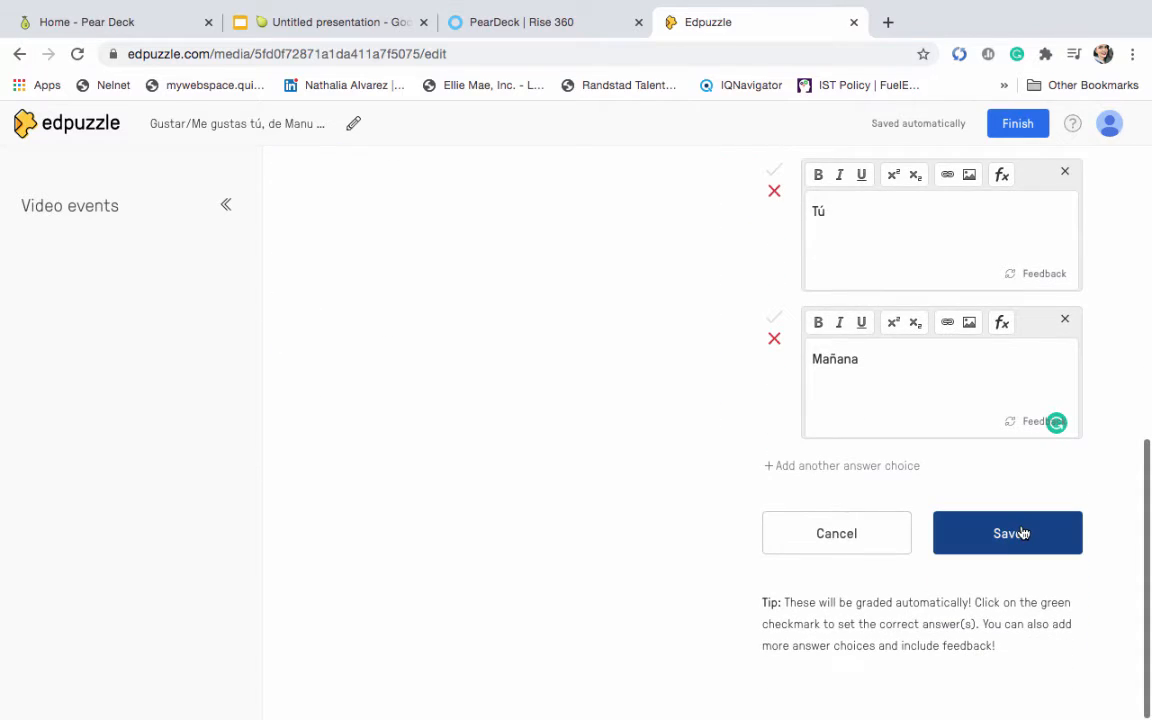
pyautogui.click(1019, 532)
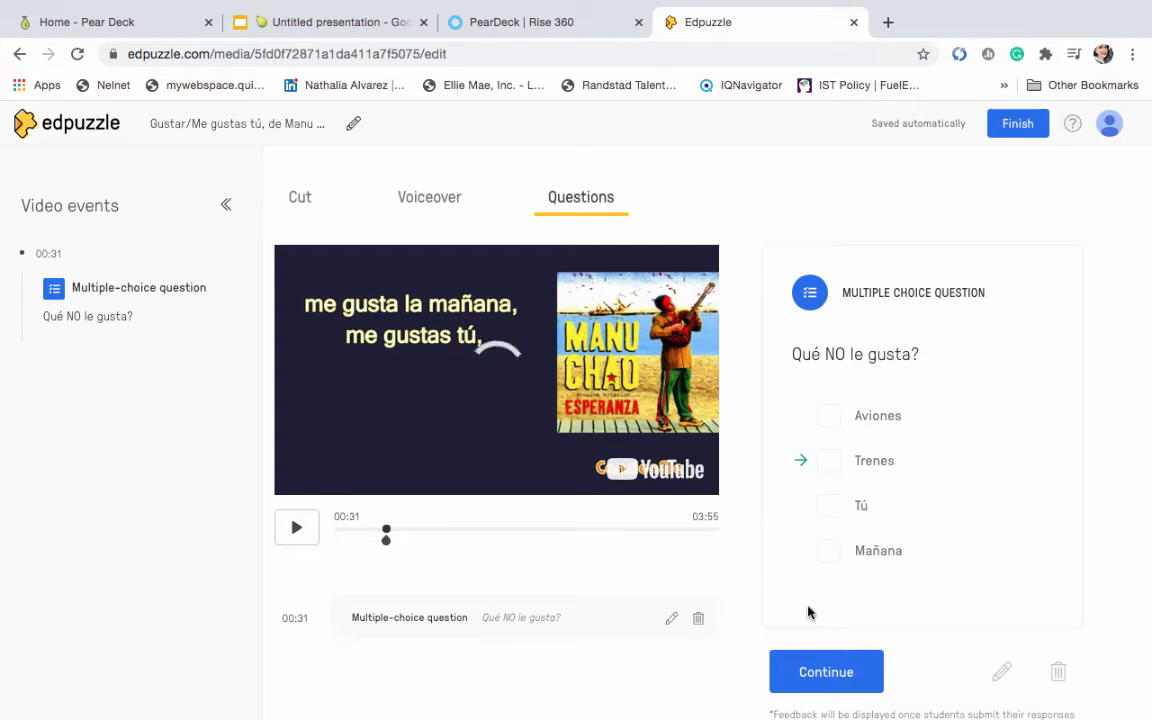
# Continue the video past the question, pause it at 00:33 and finish editing
pyautogui.click(823, 672)
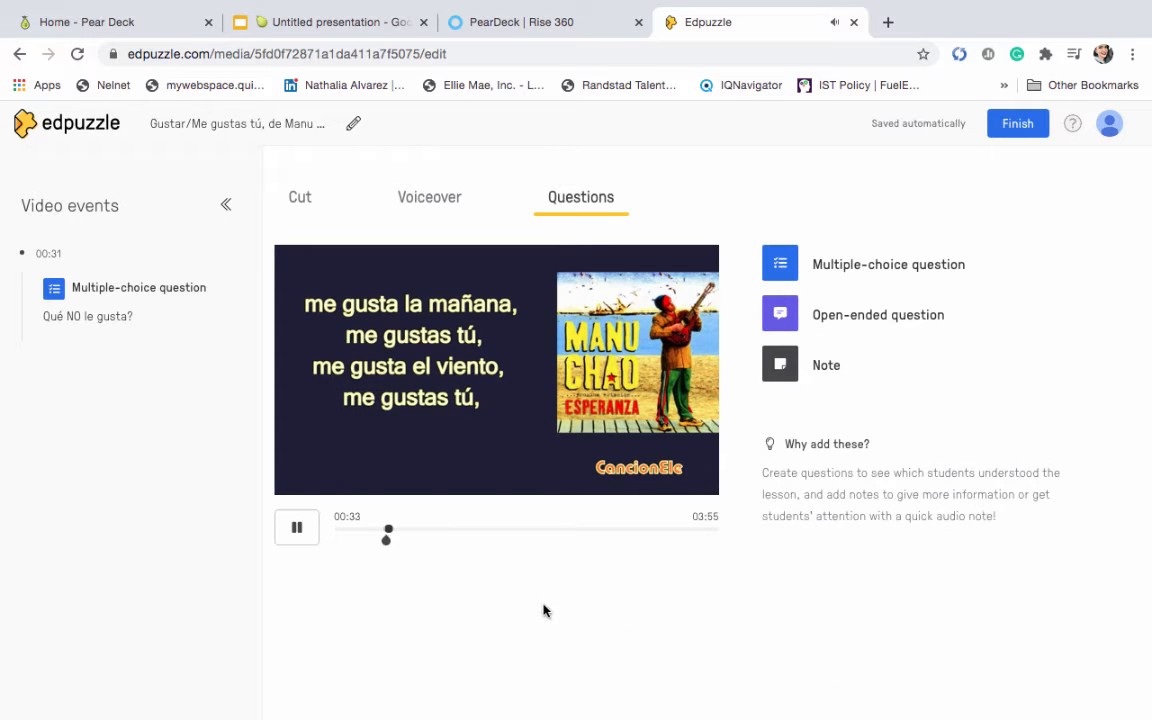
pyautogui.click(297, 533)
pyautogui.click(1010, 127)
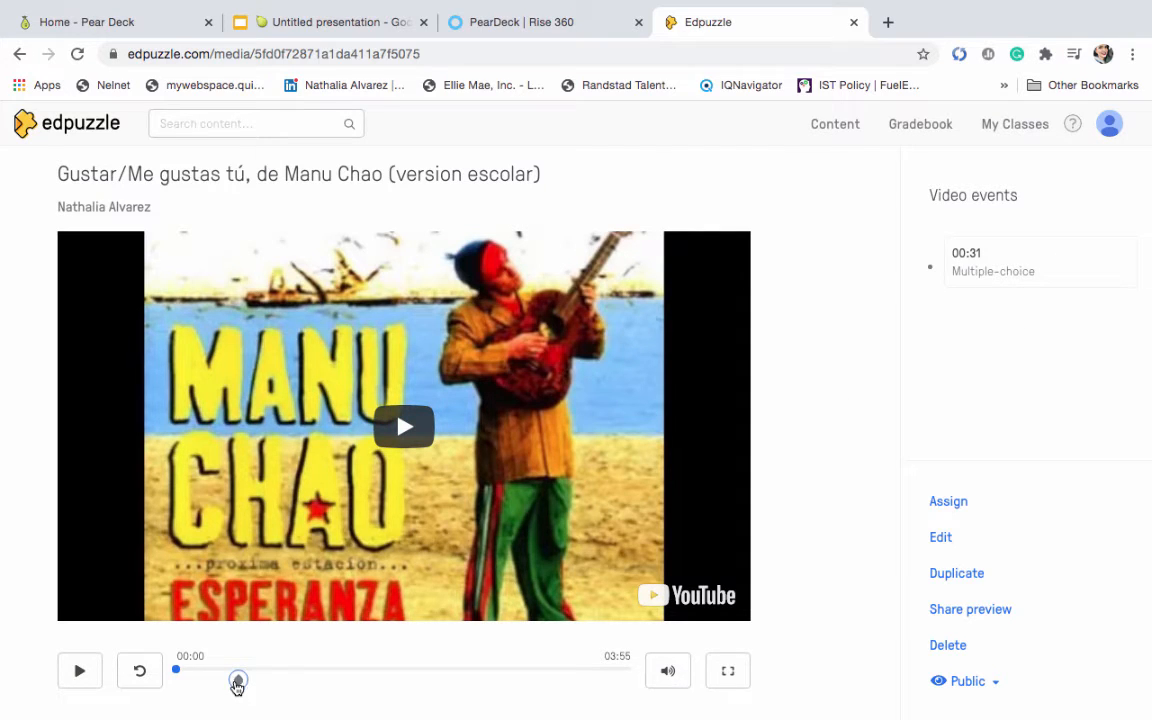
# Preview the finished video by skipping ahead through the song to the question marker at 00:31
pyautogui.click(177, 675)
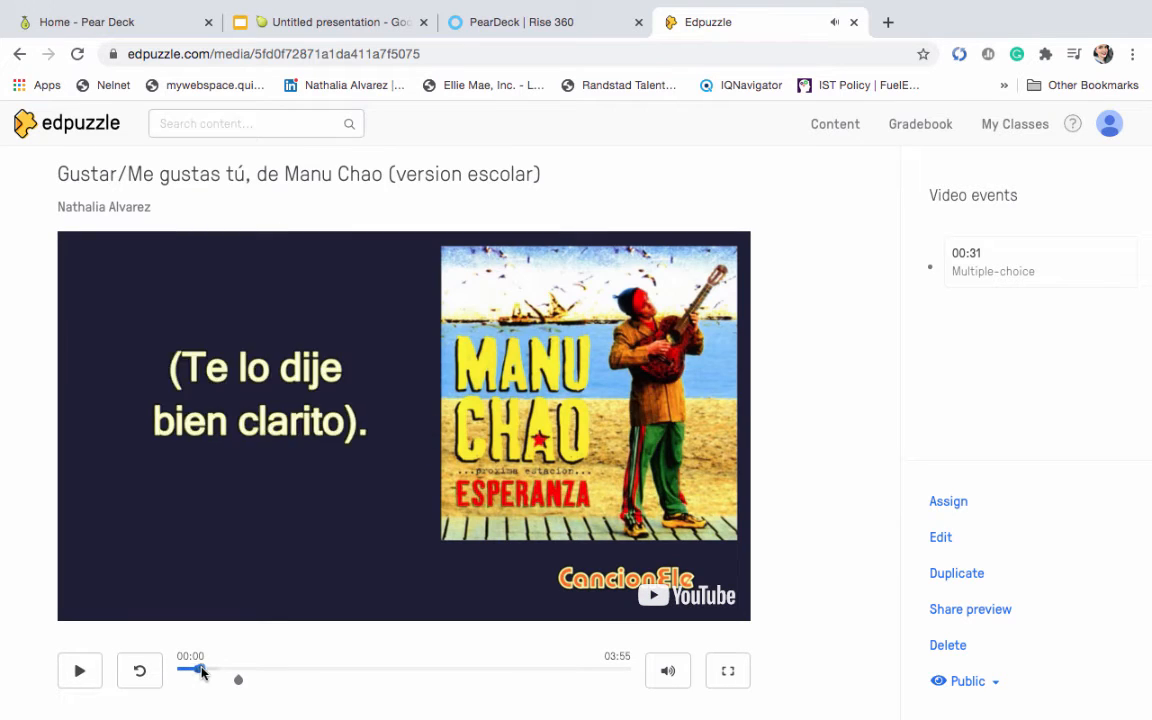
pyautogui.moveTo(201, 668); pyautogui.dragTo(224, 668)
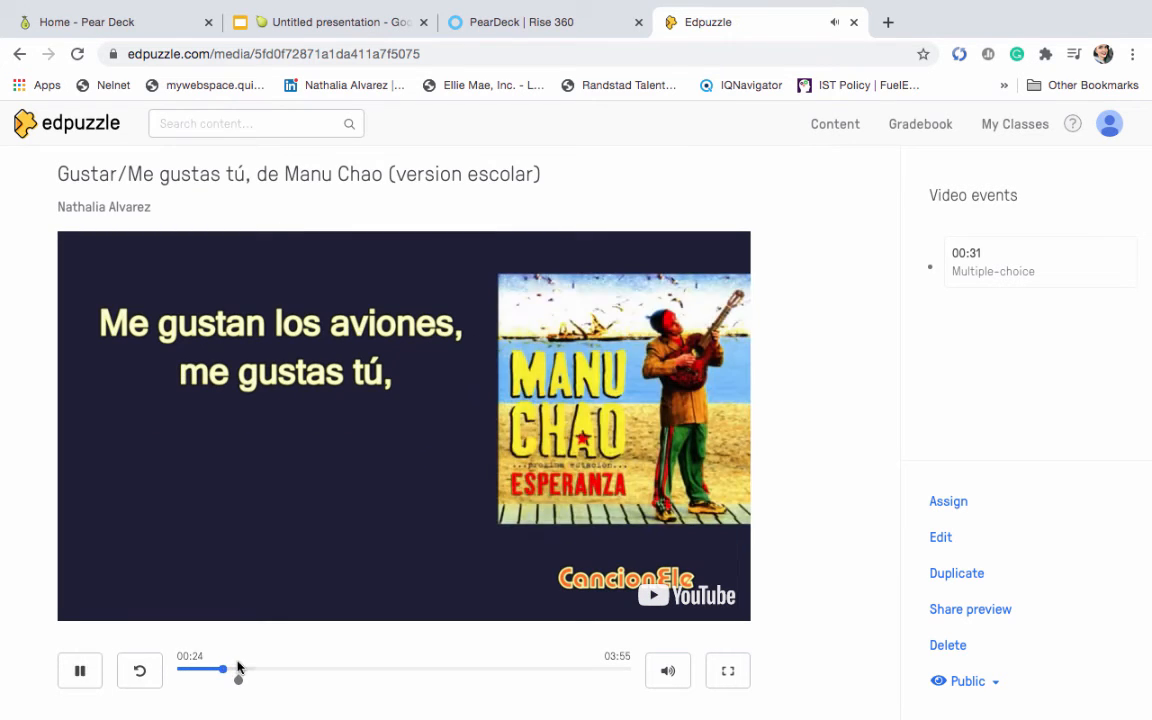
pyautogui.click(81, 676)
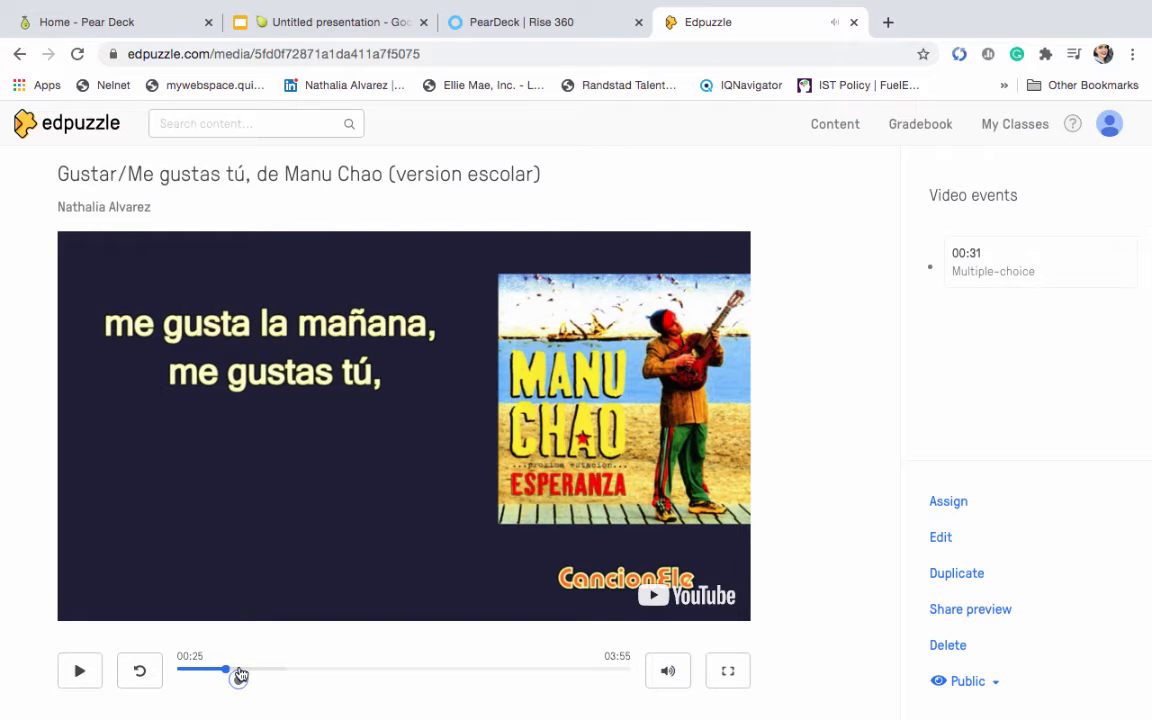
pyautogui.click(239, 673)
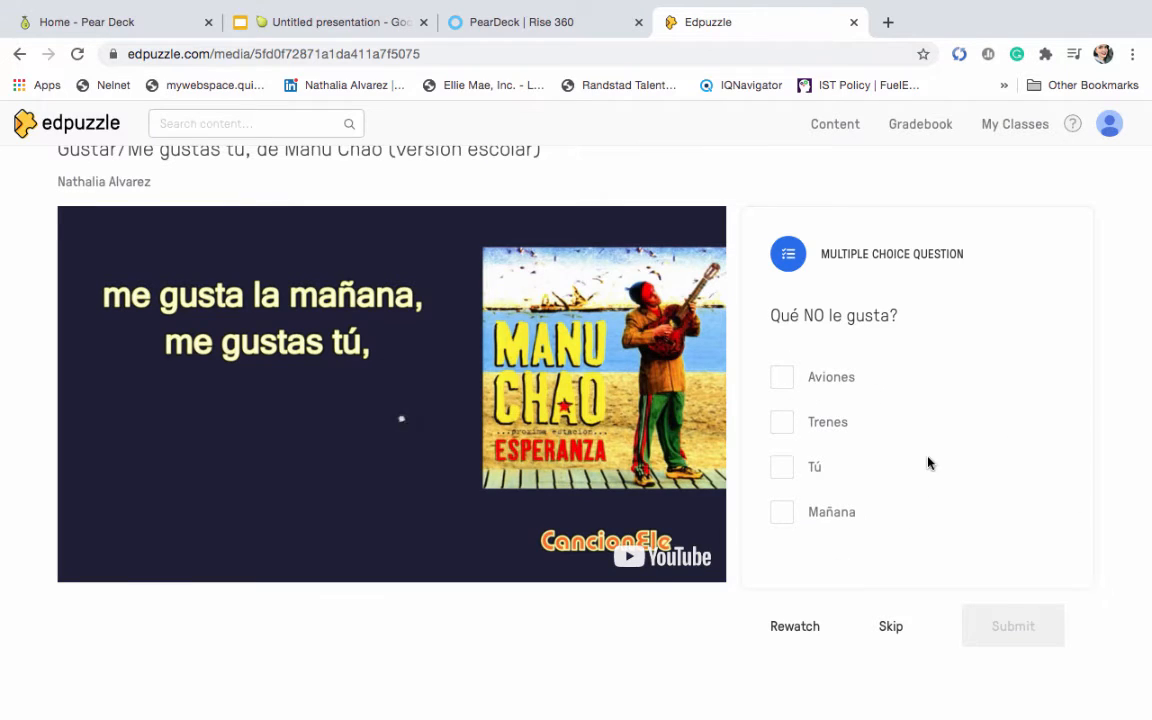
# Examine how the question appears to students, skip it without answering and pause the video at 00:33
pyautogui.scroll(1, 928, 463)
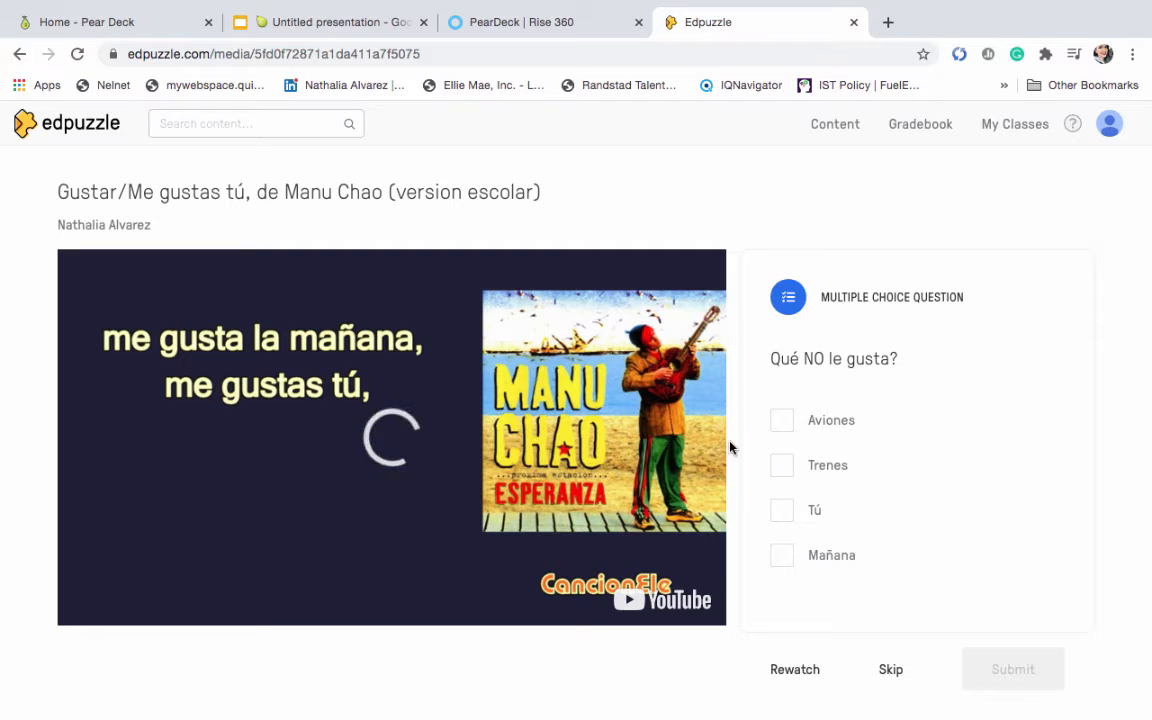
pyautogui.scroll(-1, 358, 513)
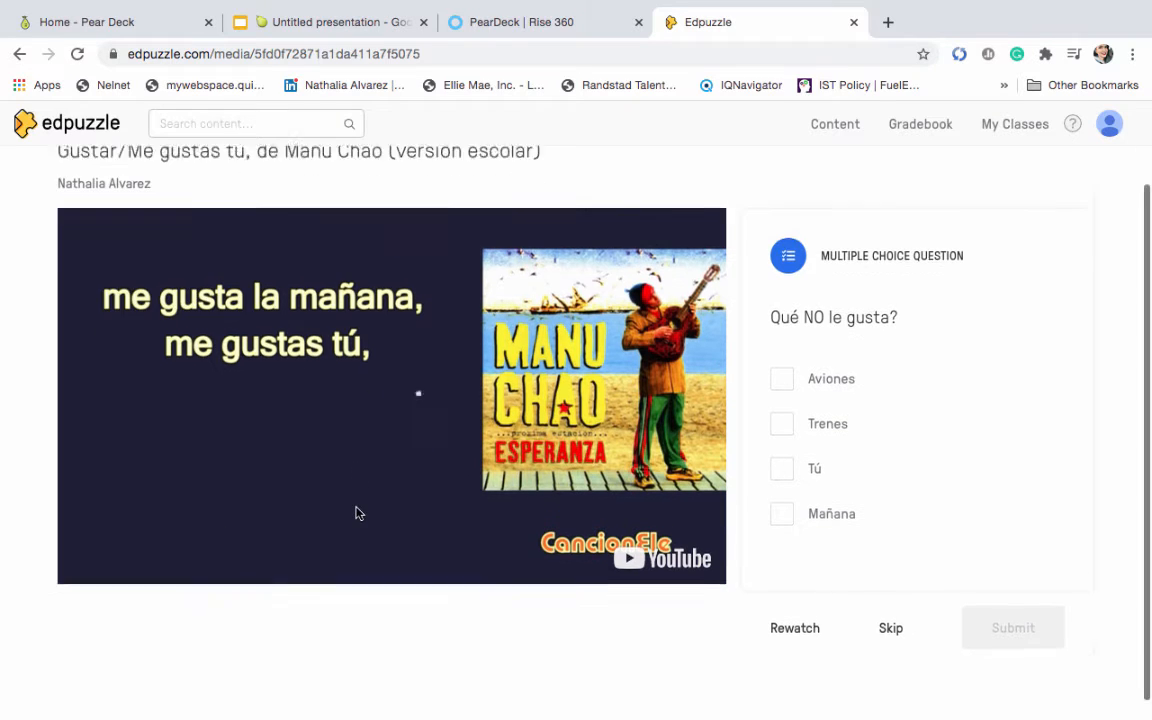
pyautogui.scroll(-1, 358, 513)
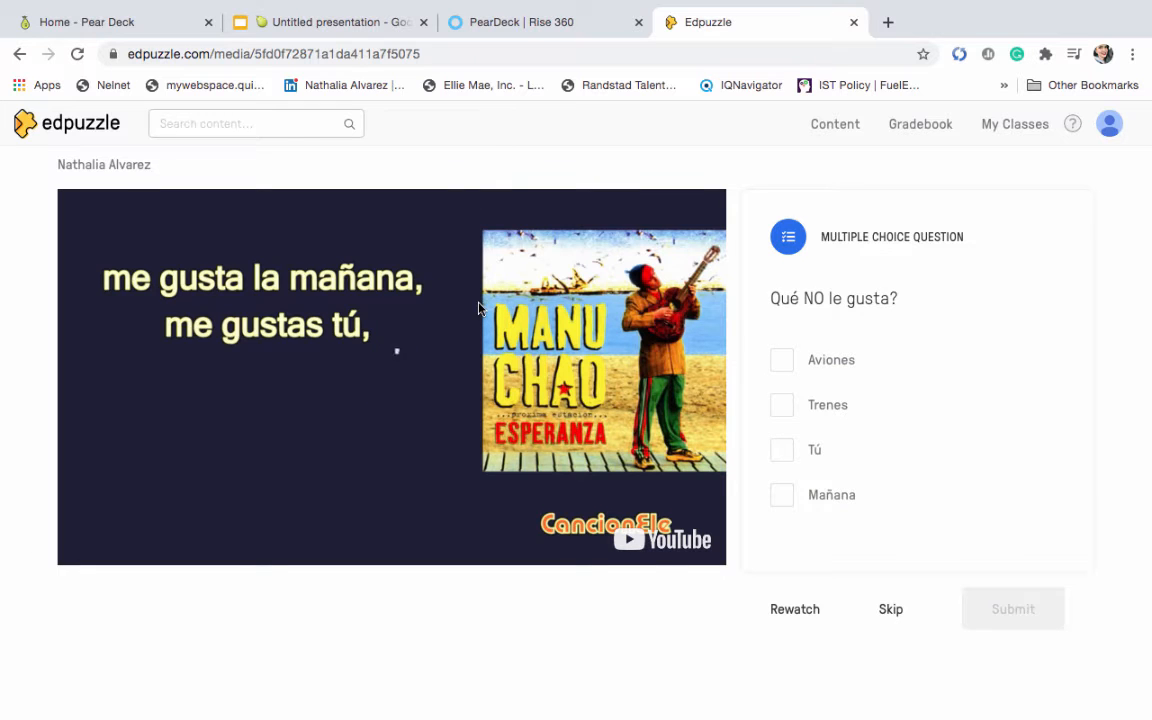
pyautogui.scroll(2, 478, 308)
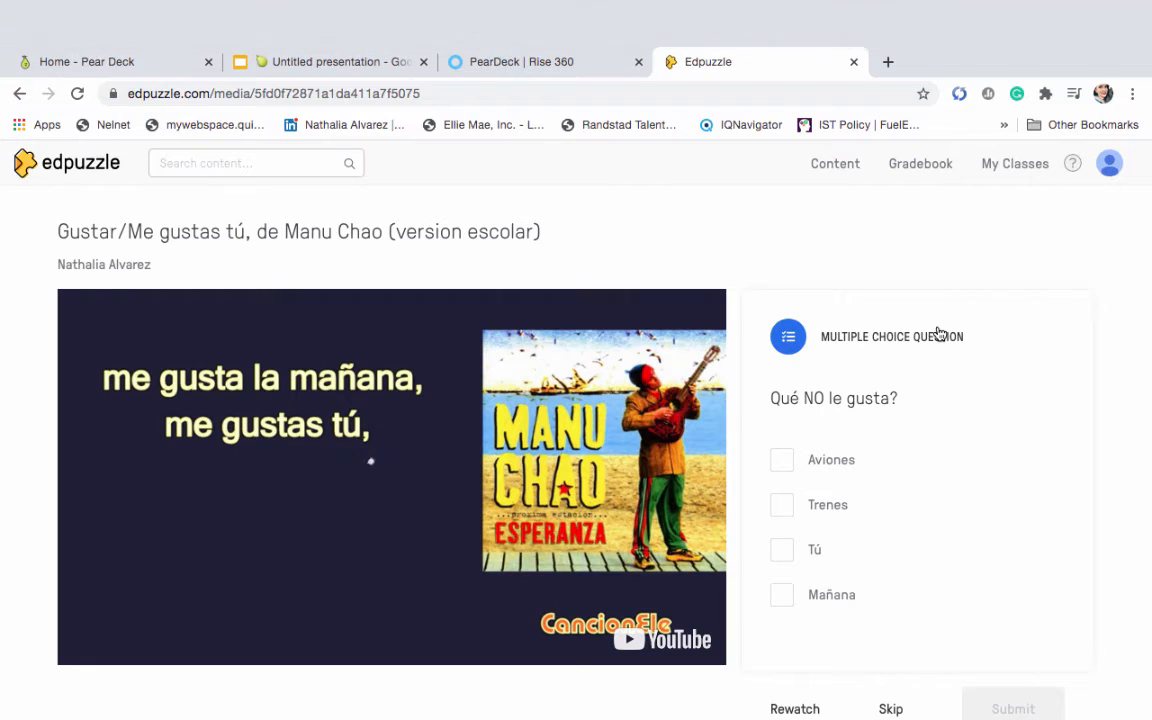
pyautogui.scroll(-2, 938, 332)
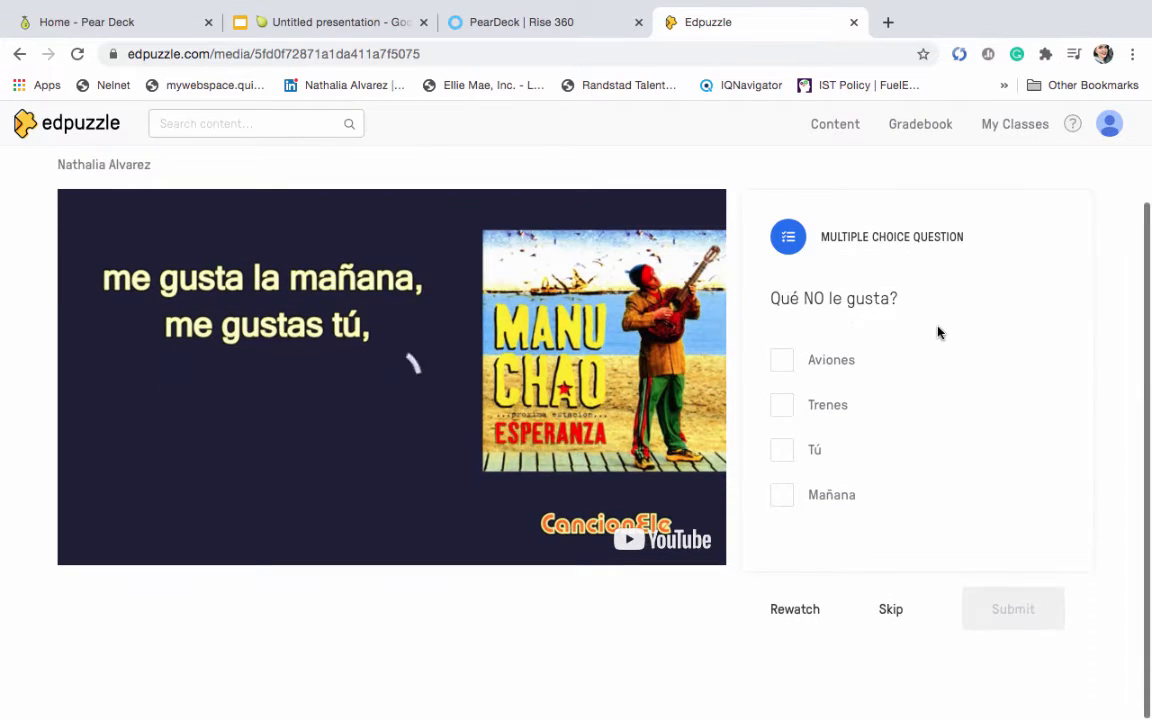
pyautogui.click(887, 612)
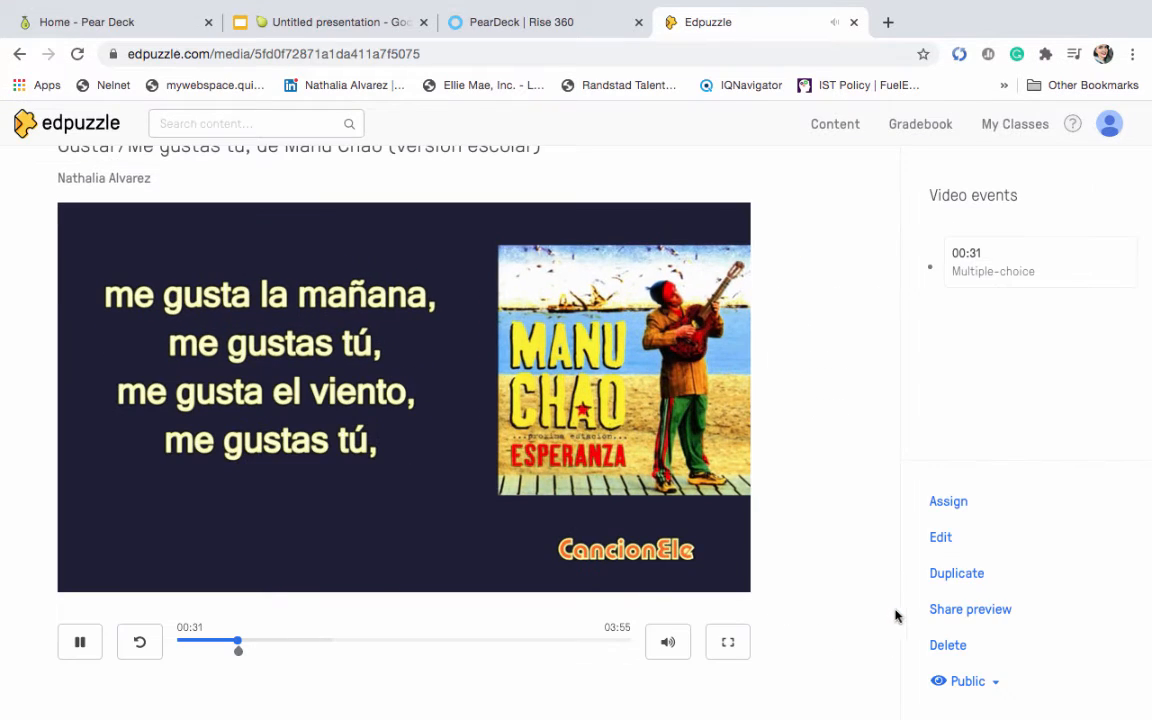
pyautogui.click(64, 656)
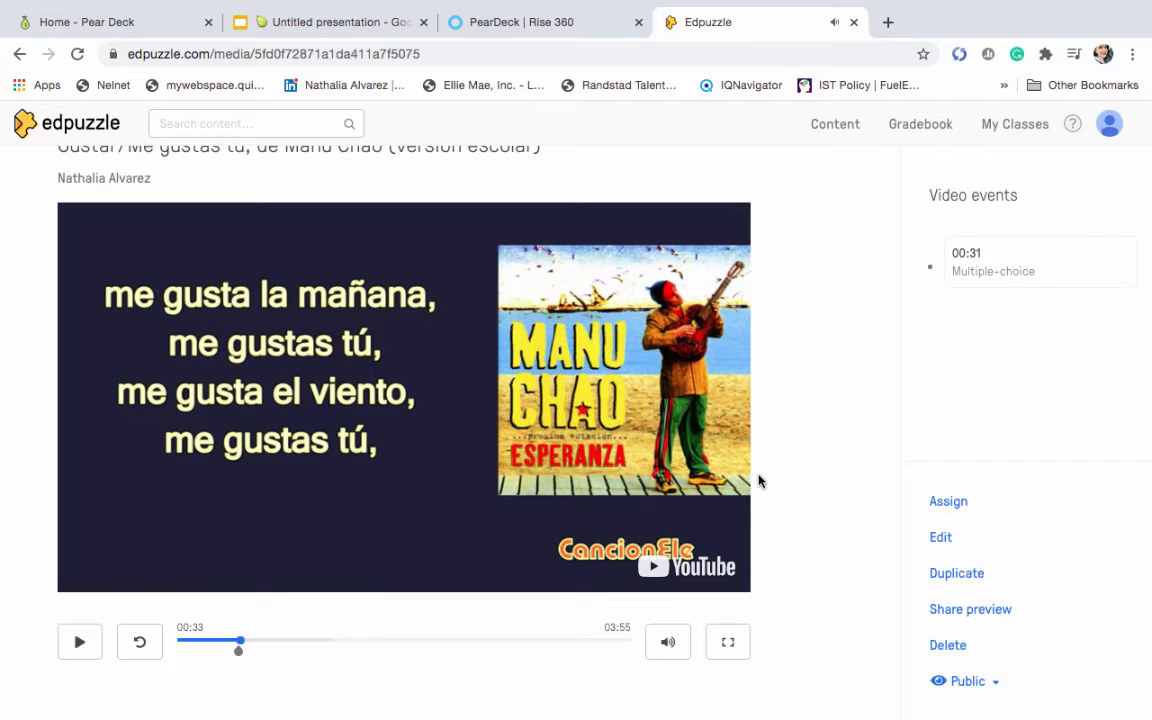
# Open the video's share preview, locate the embed URL inside the quotation marks and copy the medium-size embed code
pyautogui.scroll(-1, 758, 478)
pyautogui.scroll(1, 758, 478)
pyautogui.scroll(-1, 758, 481)
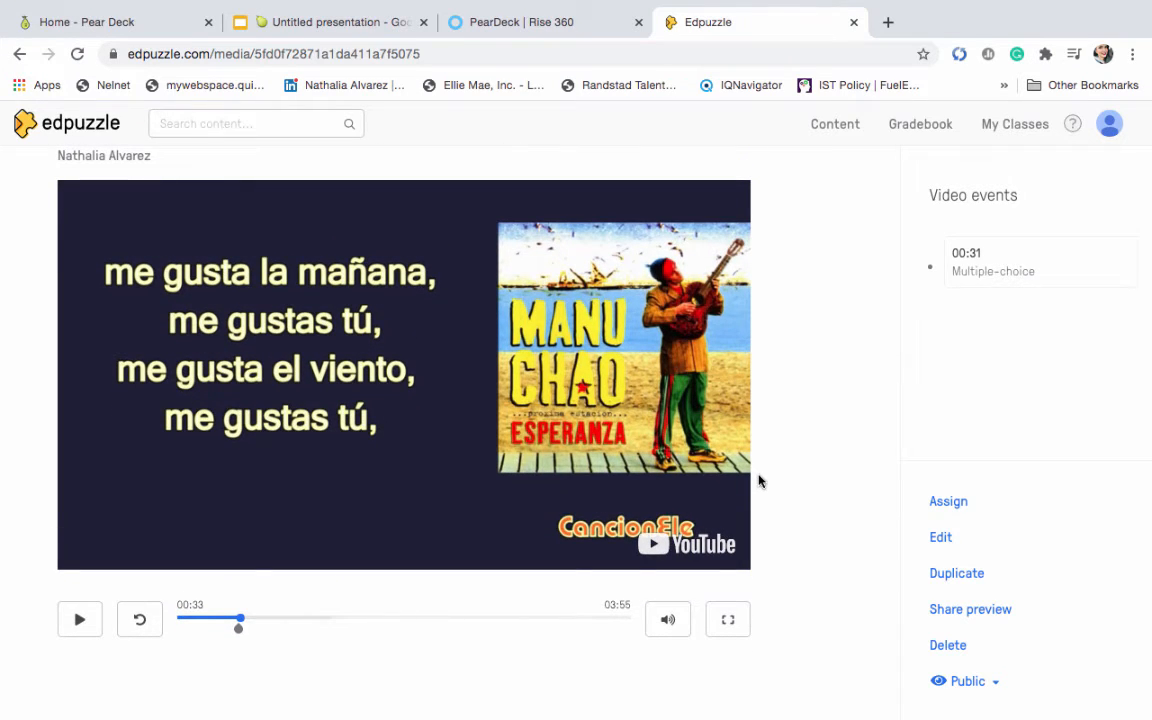
pyautogui.click(965, 612)
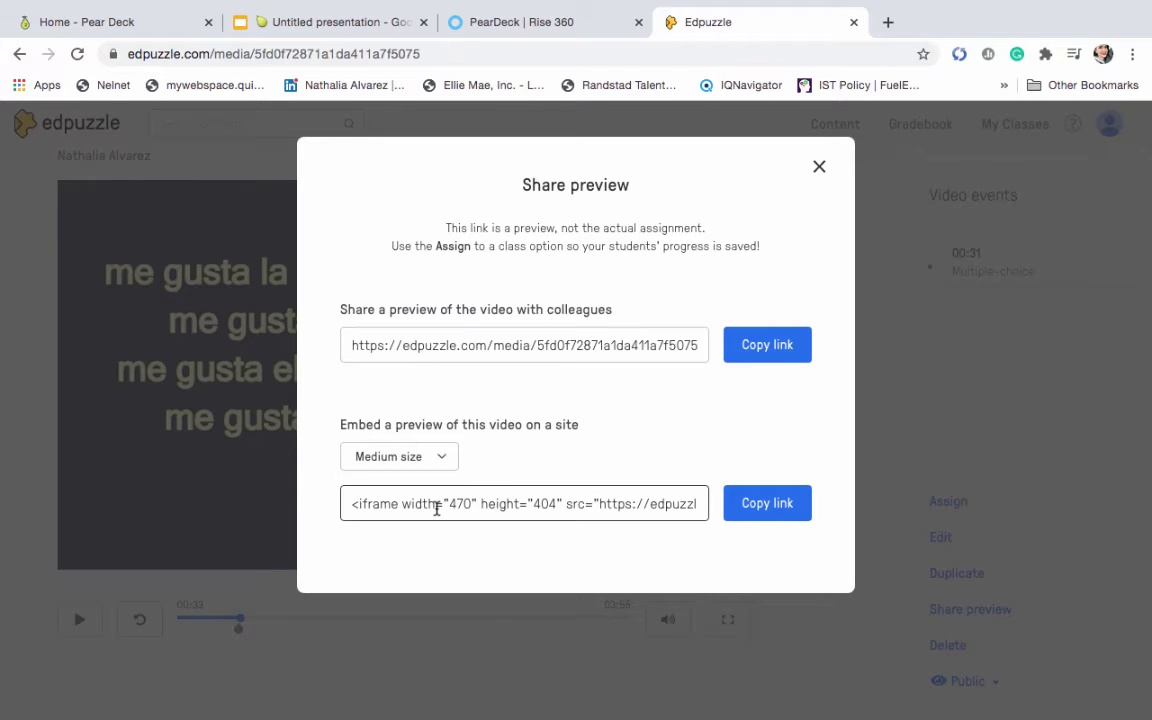
pyautogui.hscroll(1, 436, 508)
pyautogui.hscroll(-1, 436, 508)
pyautogui.hscroll(2, 552, 503)
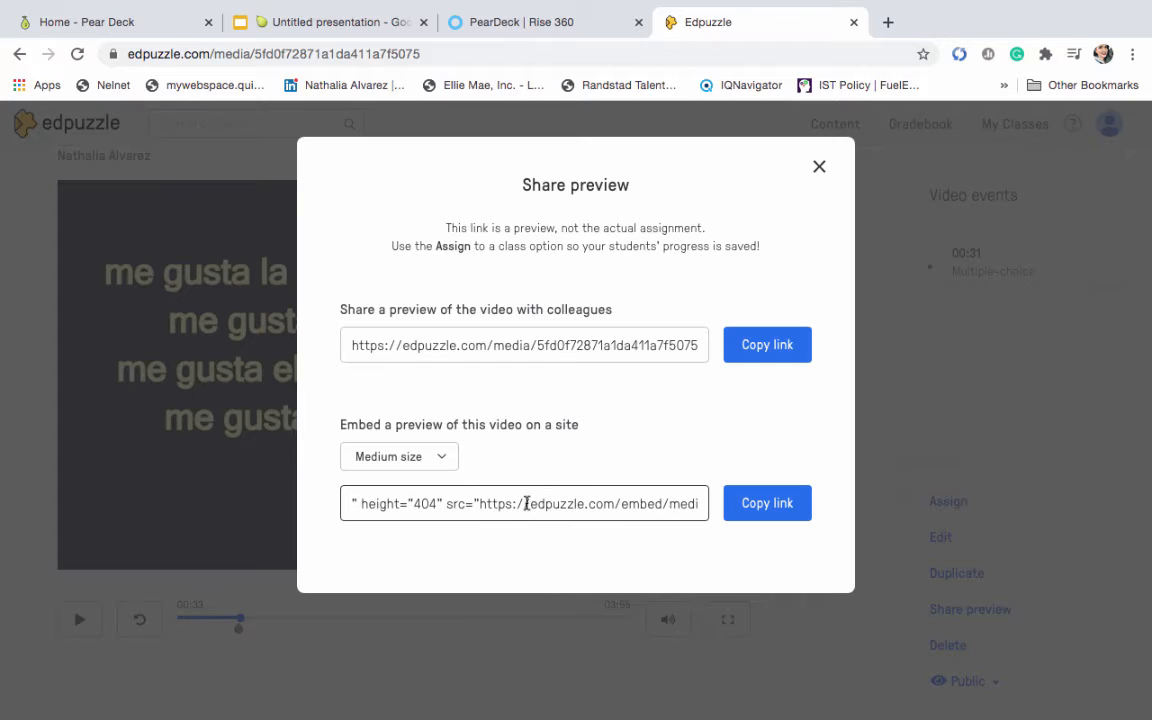
pyautogui.hscroll(1, 504, 508)
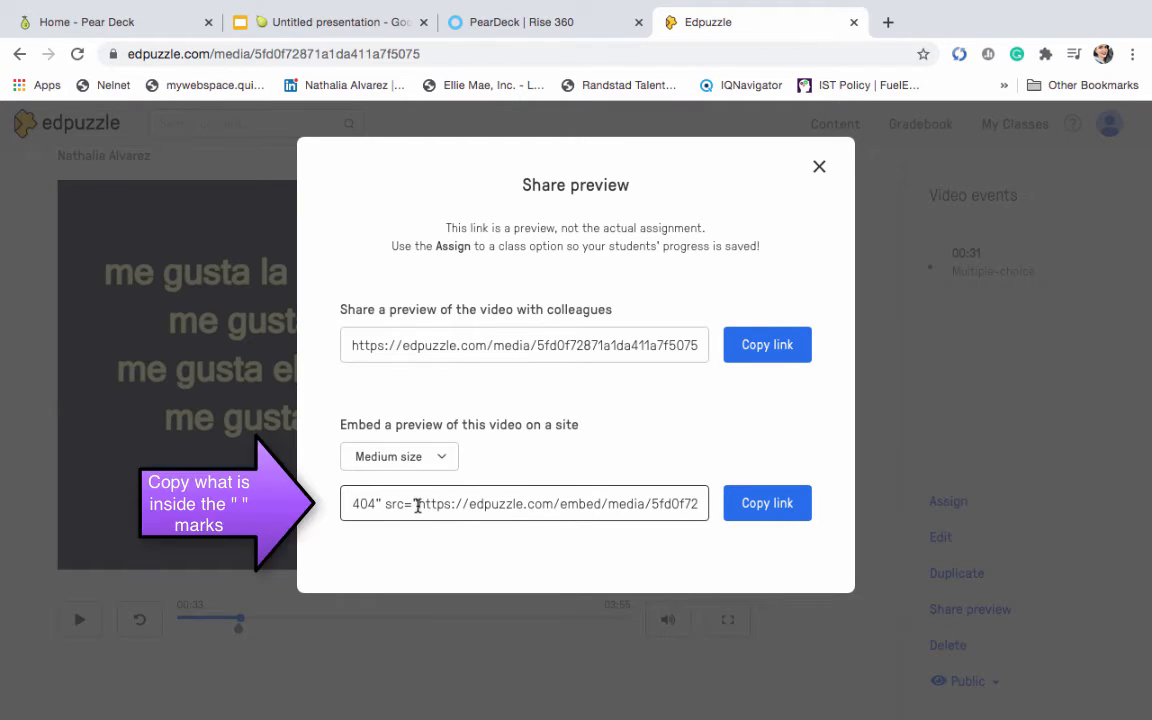
pyautogui.moveTo(417, 504)
pyautogui.mouseDown()
pyautogui.moveTo(700, 504)
pyautogui.moveTo(425, 497)
pyautogui.mouseUp()
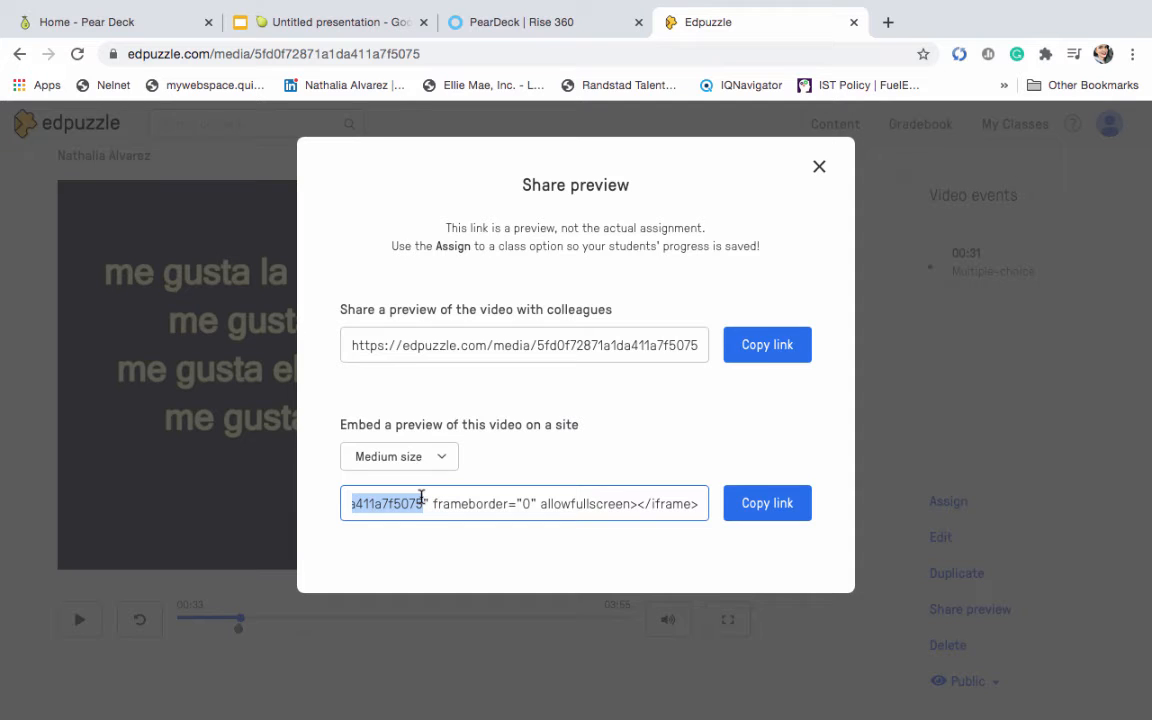
pyautogui.click(777, 506)
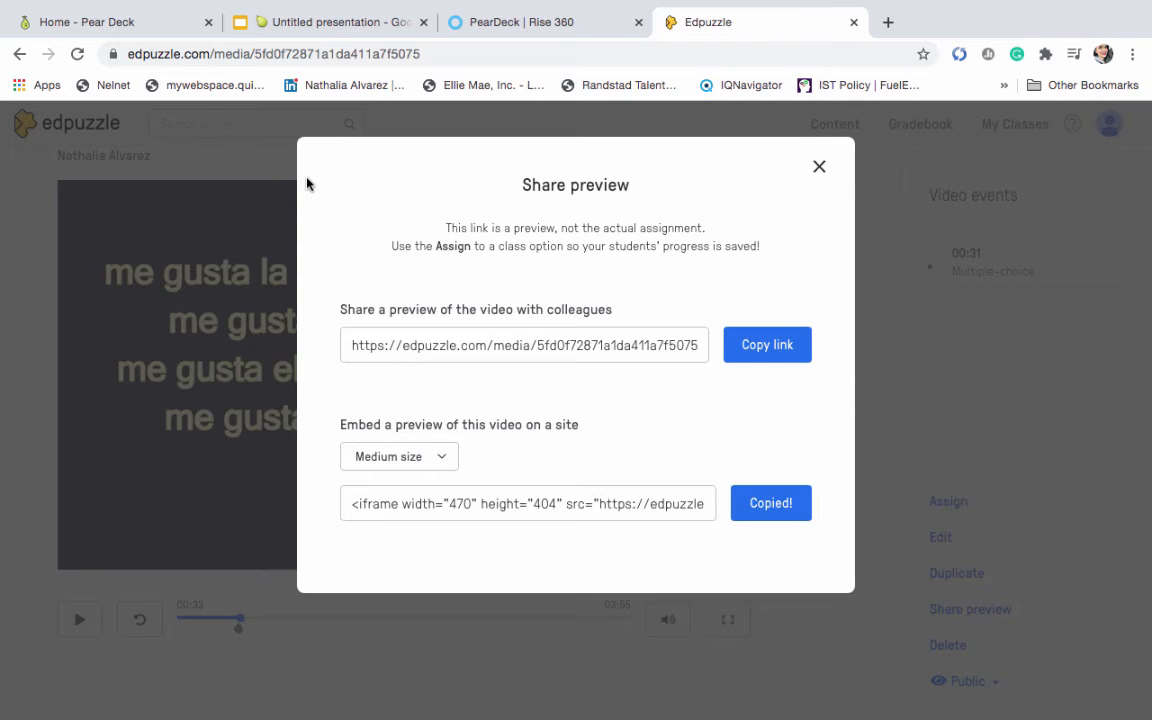
# Switch to Google Slides, open Pear Deck's website question for slide 2 and submit the full iframe embed code as its web address
pyautogui.click(316, 22)
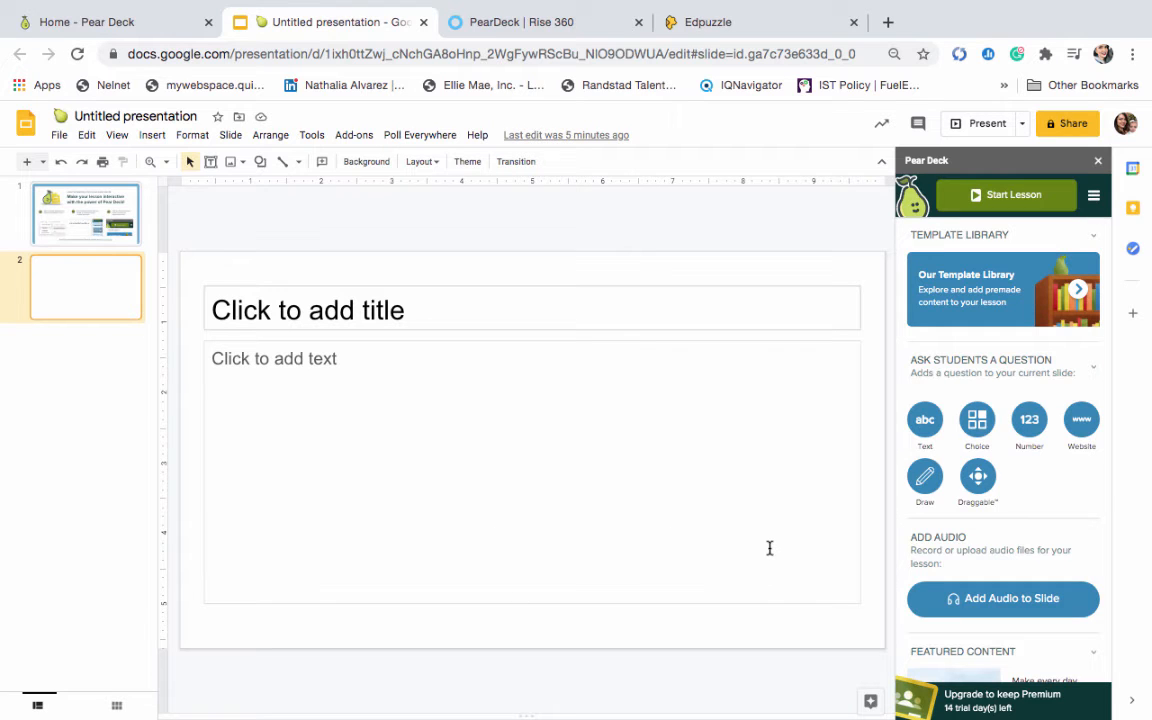
pyautogui.click(1085, 432)
pyautogui.click(1083, 428)
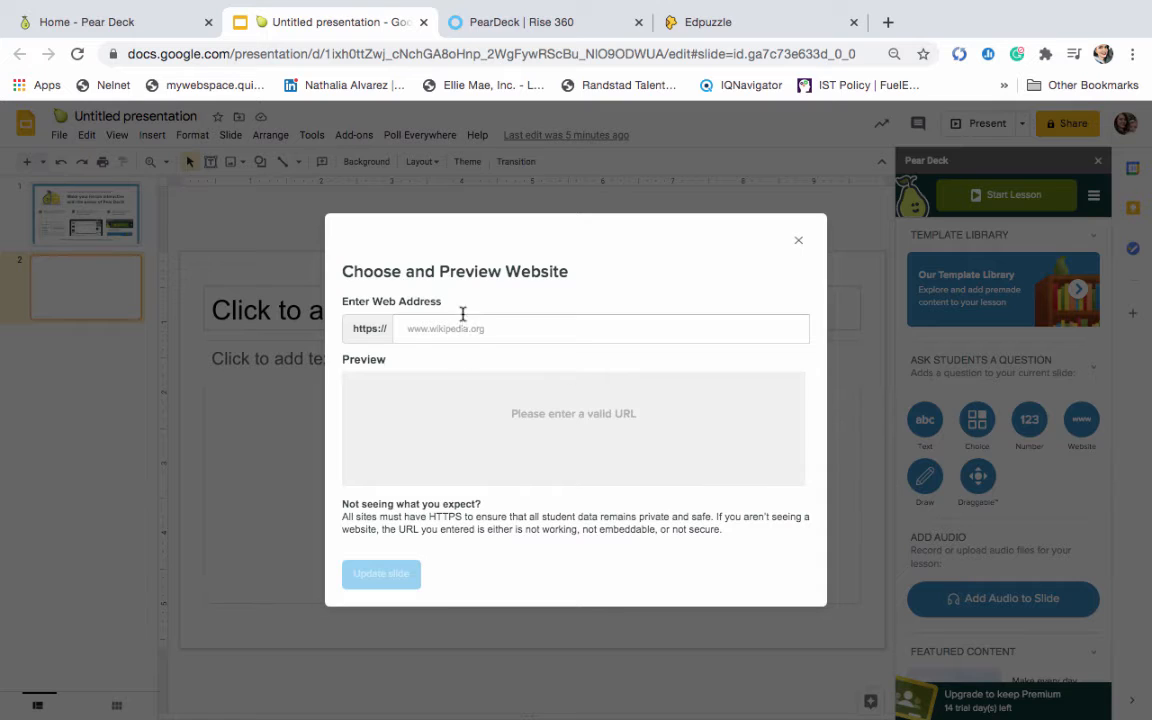
pyautogui.click(455, 329)
pyautogui.rightClick(456, 330)
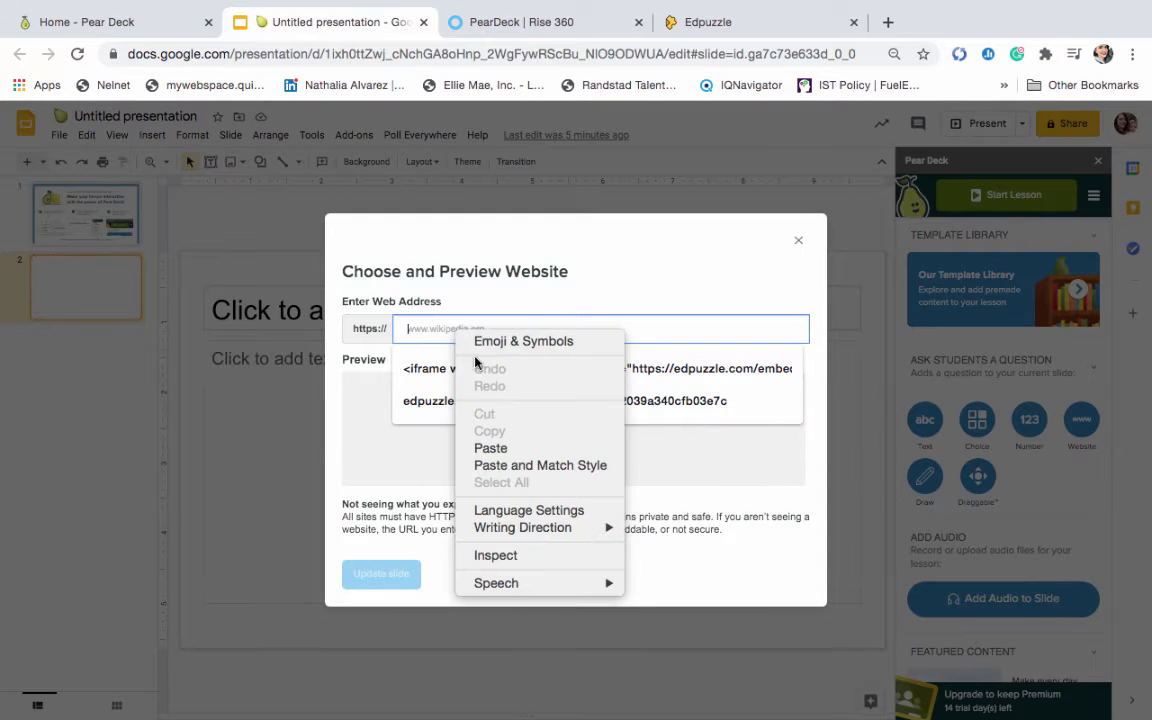
pyautogui.click(503, 449)
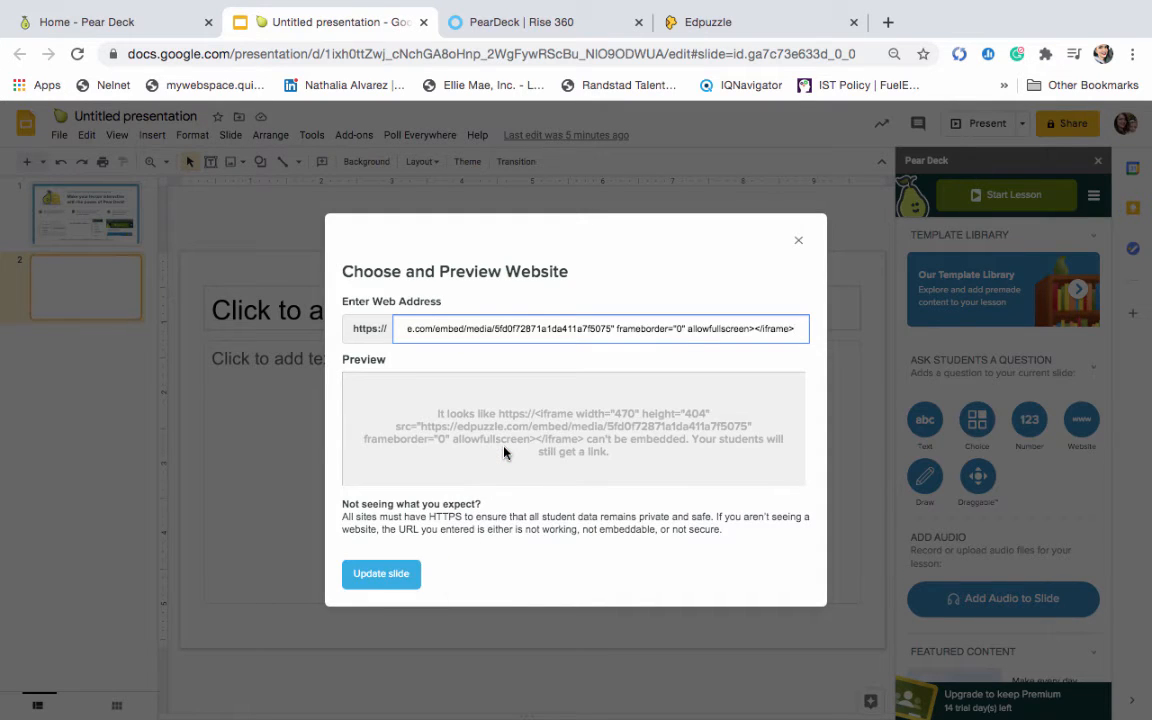
pyautogui.click(385, 576)
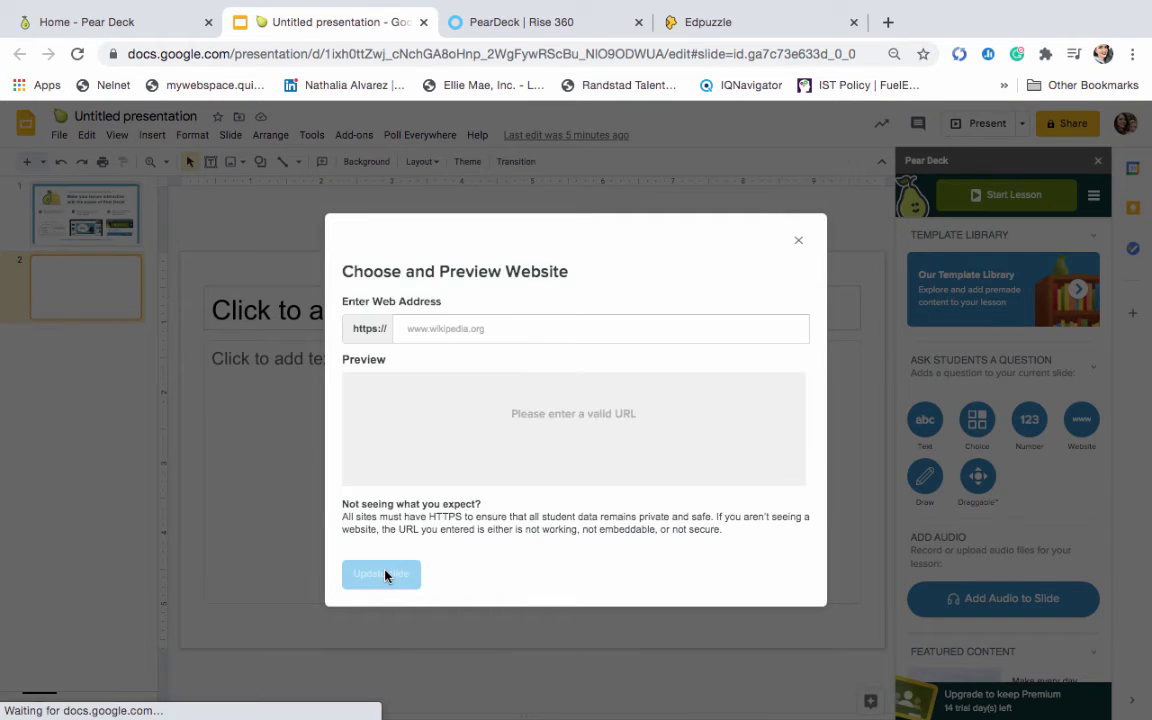
# Try the full iframe embed code as the web address once more and clear the field
pyautogui.click(426, 331)
pyautogui.rightClick(426, 331)
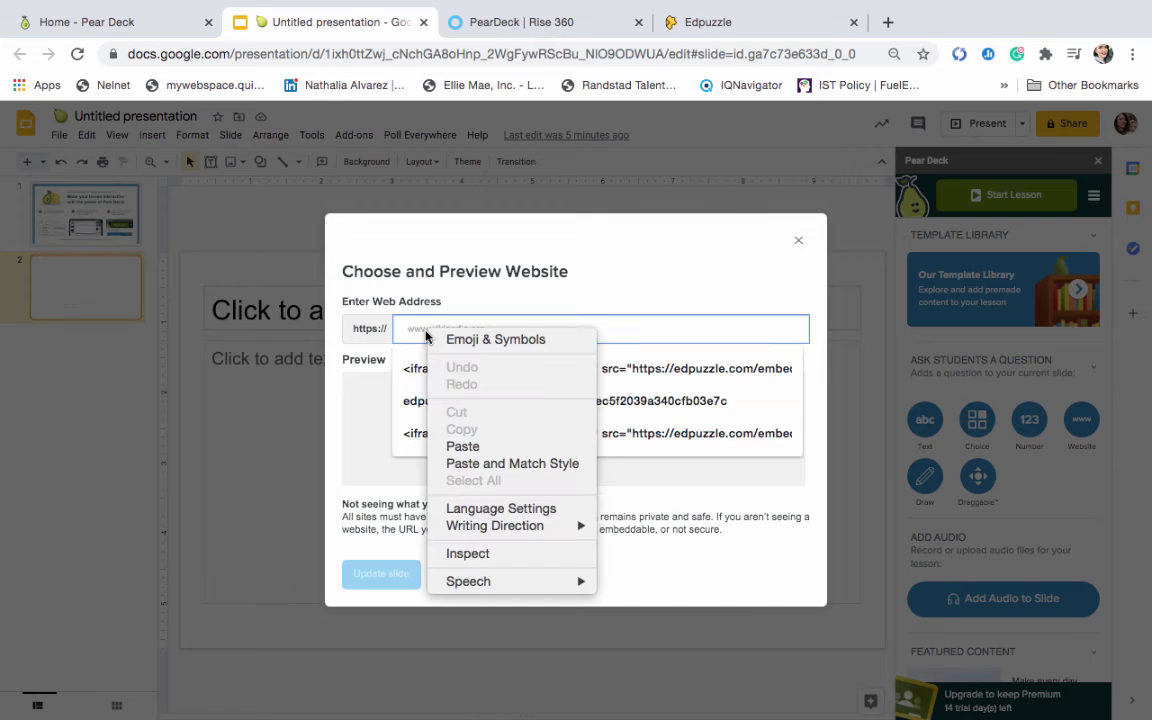
pyautogui.click(470, 447)
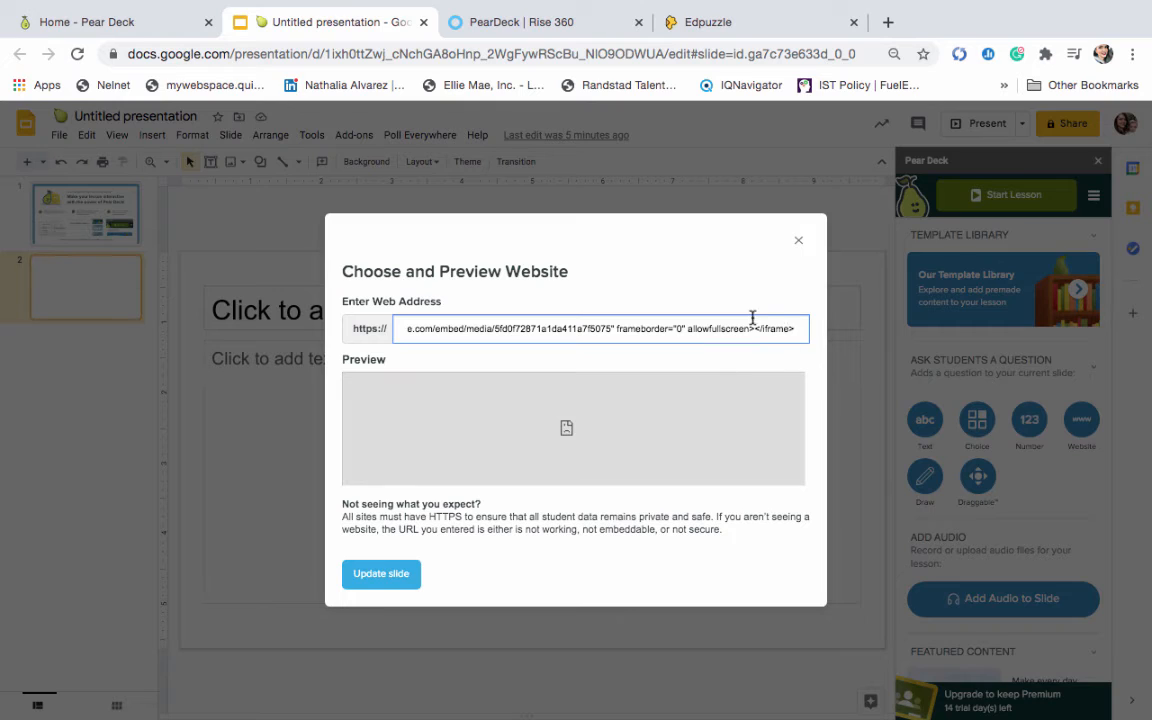
pyautogui.moveTo(620, 336); pyautogui.dragTo(349, 332)
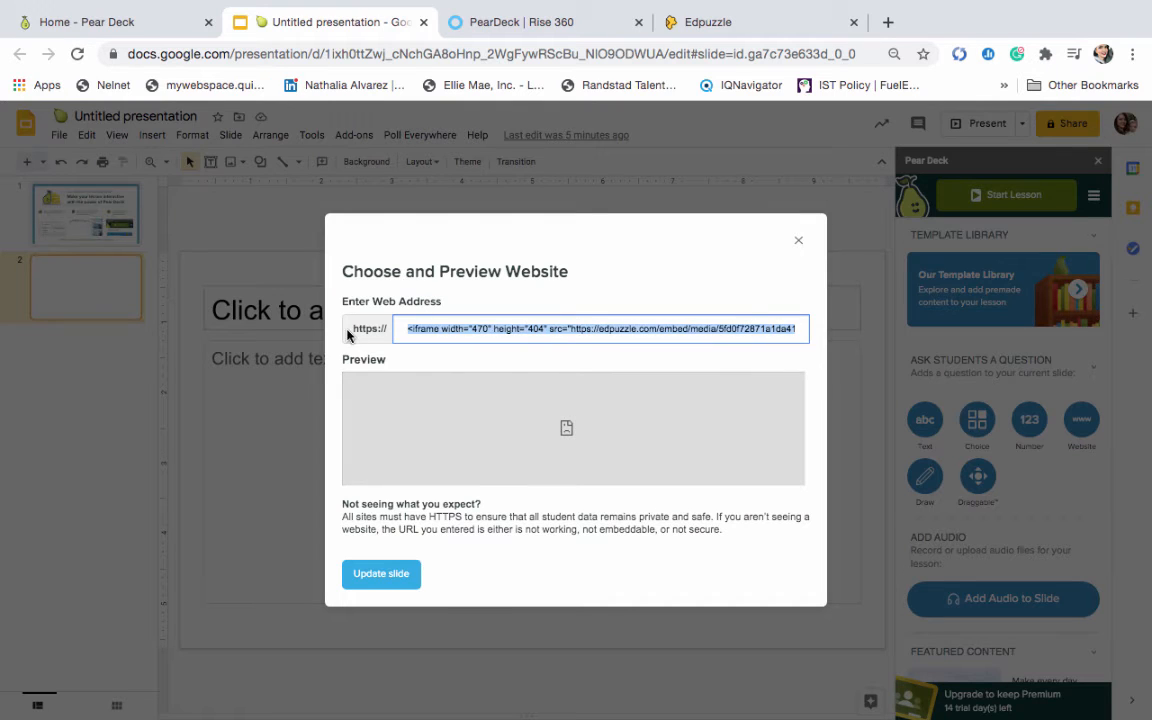
pyautogui.press('BackSpace')
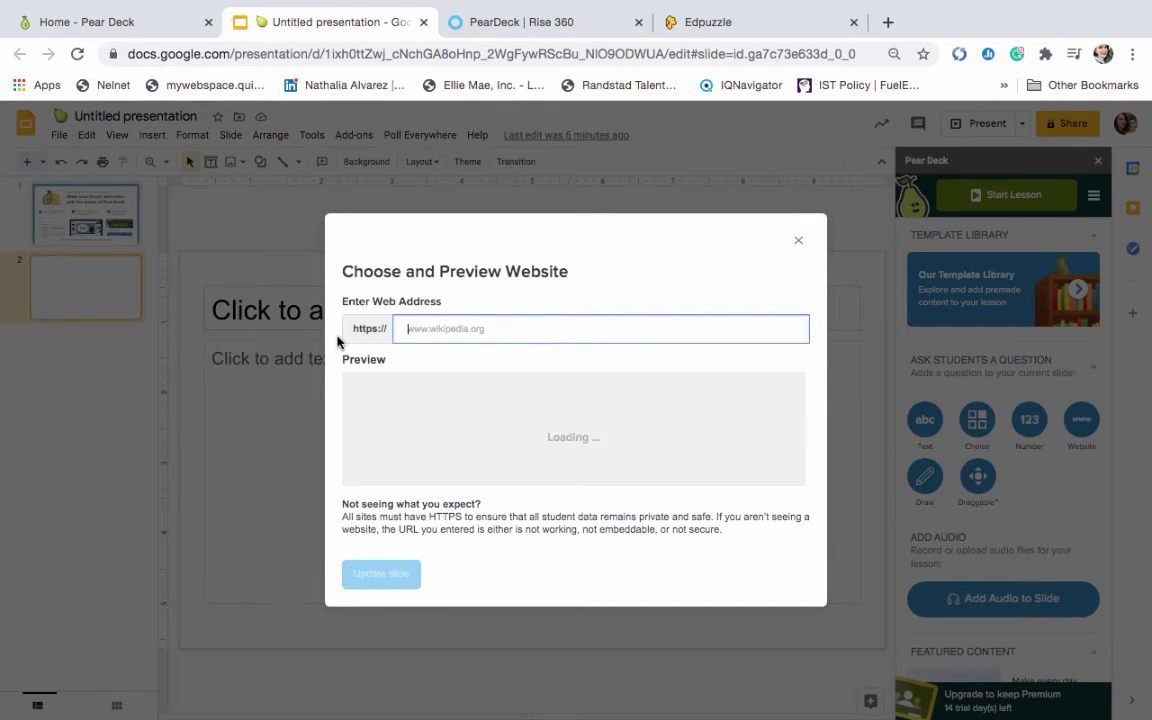
# Switch to Edpuzzle, select the URL between the quotation marks in the embed code and copy the embed code again
pyautogui.click(757, 25)
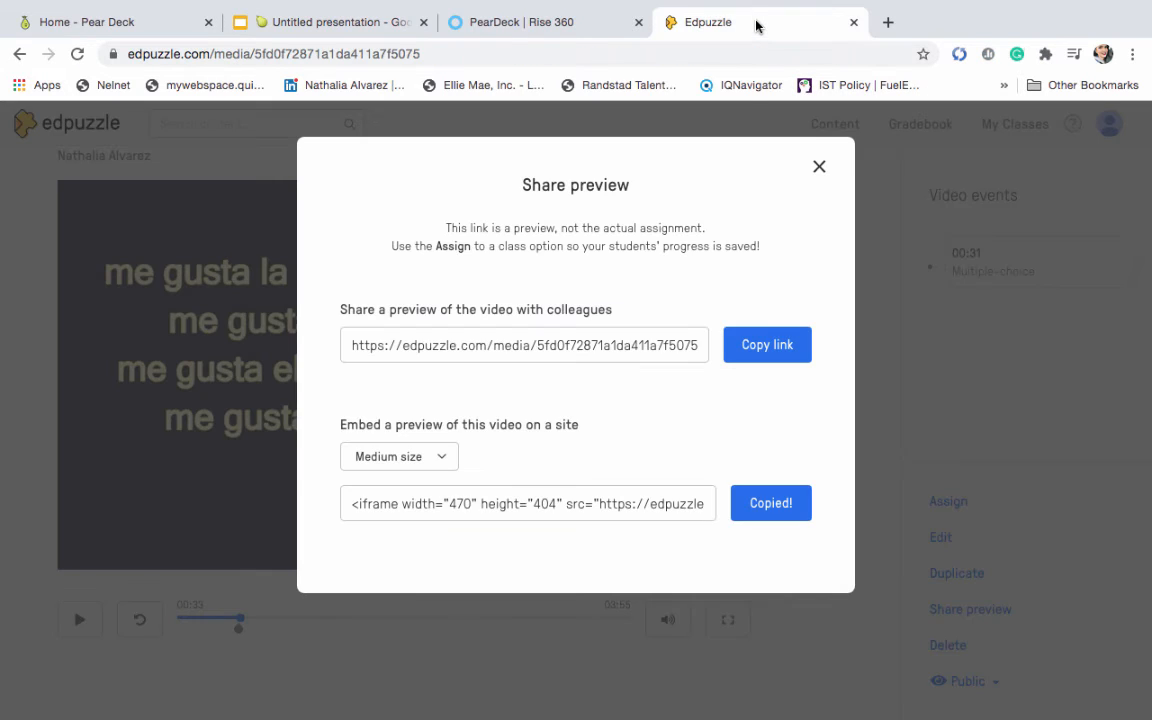
pyautogui.click(521, 508)
pyautogui.hscroll(2, 521, 508)
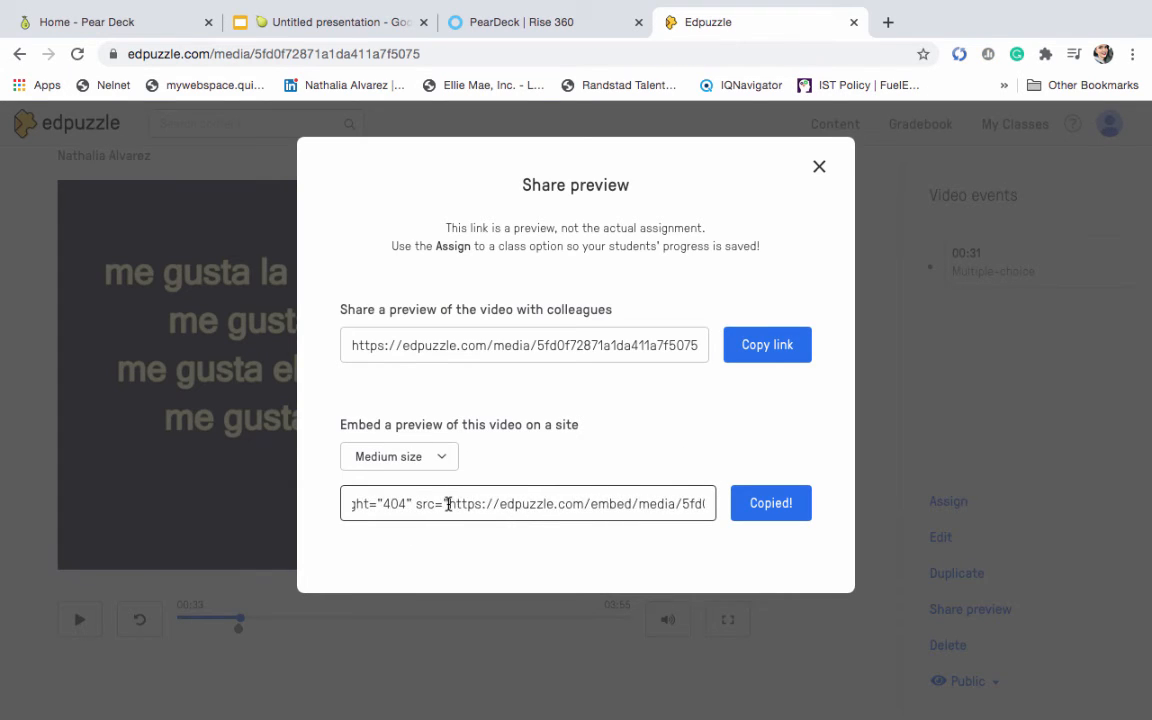
pyautogui.moveTo(447, 503); pyautogui.dragTo(708, 510)
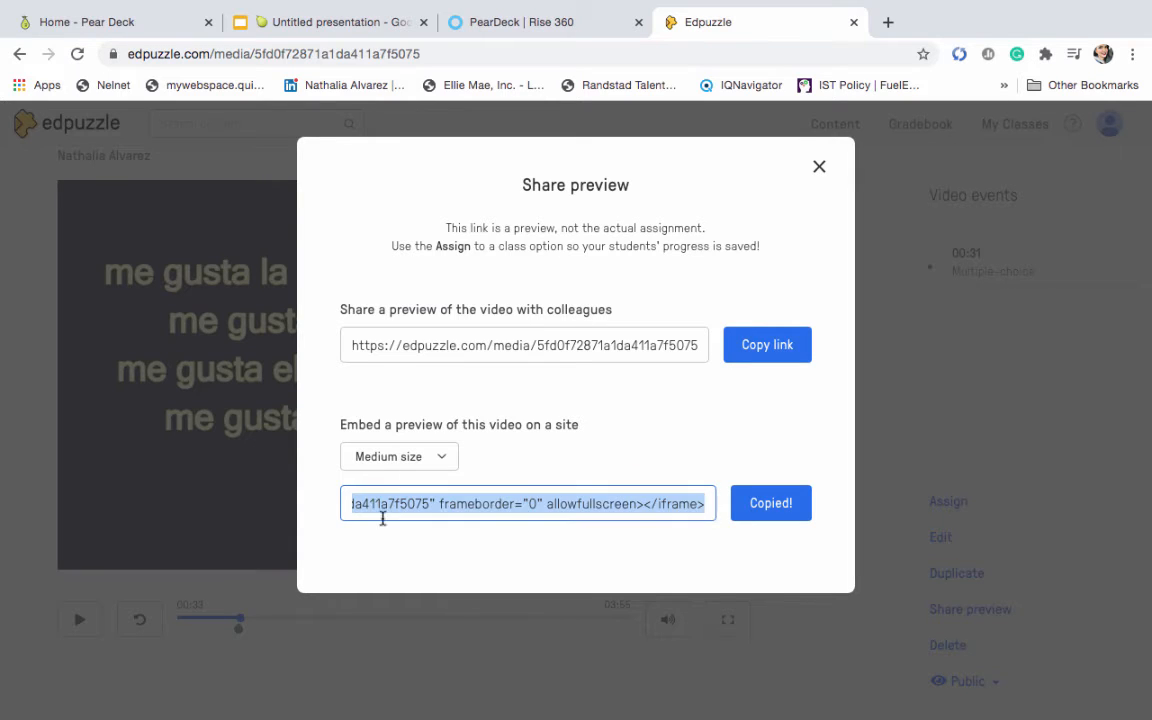
pyautogui.moveTo(382, 518); pyautogui.dragTo(427, 502)
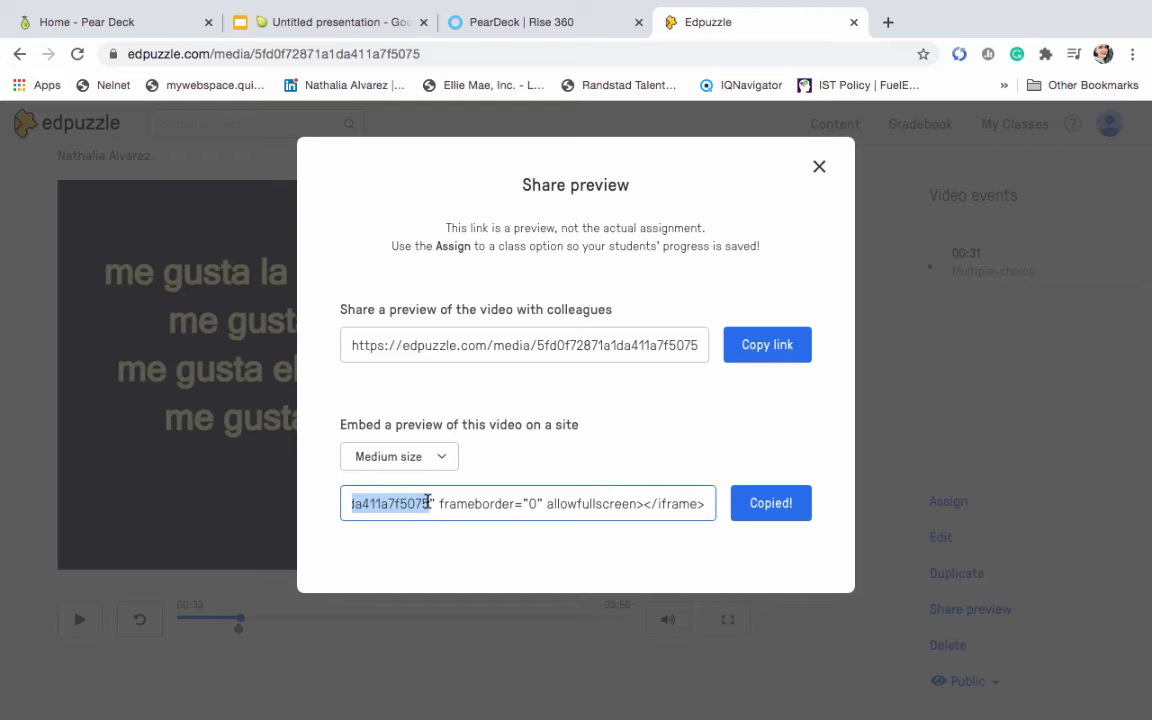
pyautogui.click(752, 508)
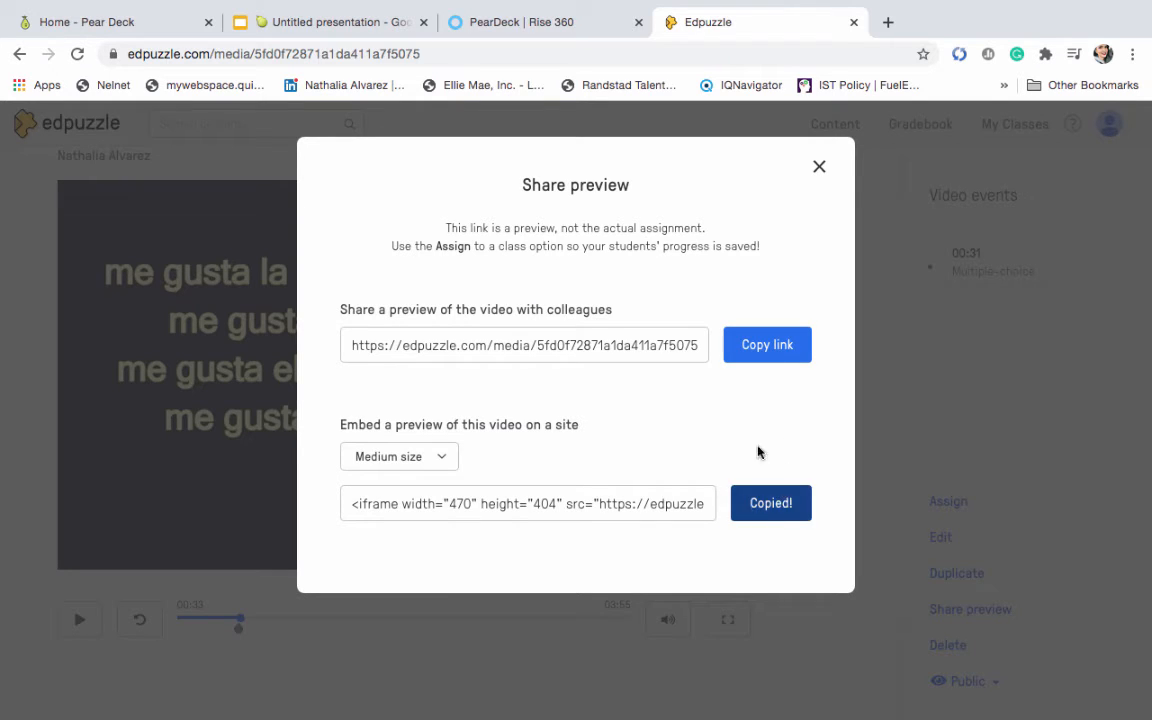
# Close and reopen the share preview, select the quoted embed URL and copy the medium-size embed code
pyautogui.click(820, 167)
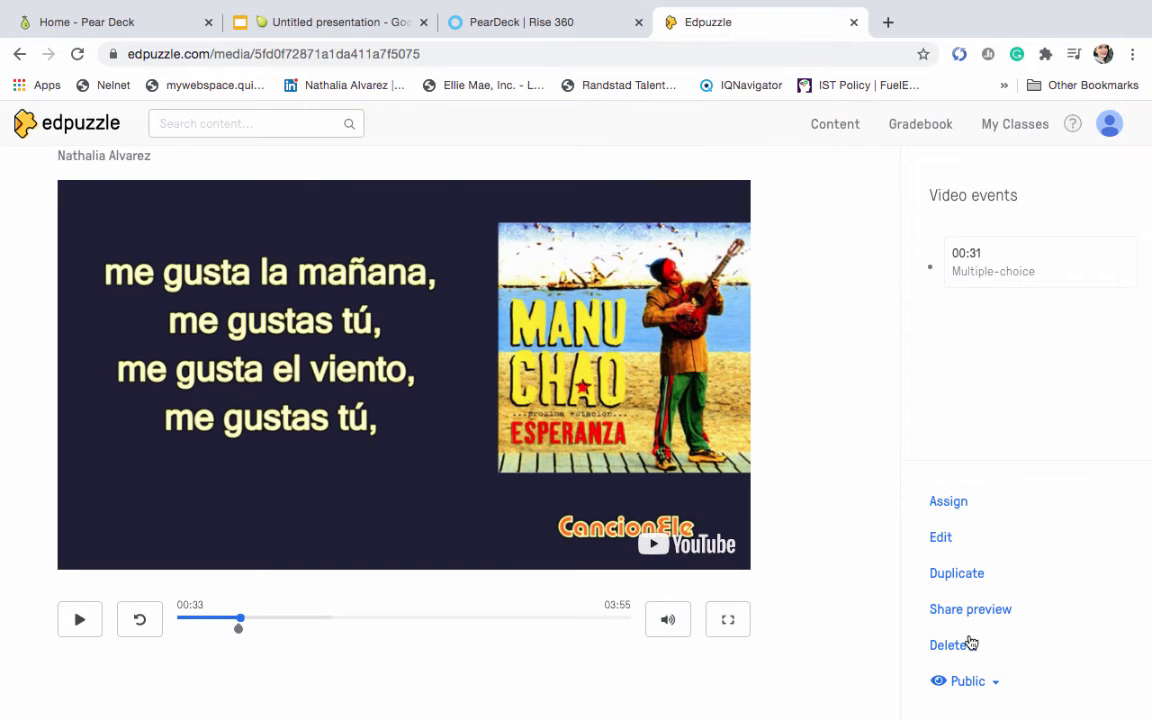
pyautogui.click(952, 608)
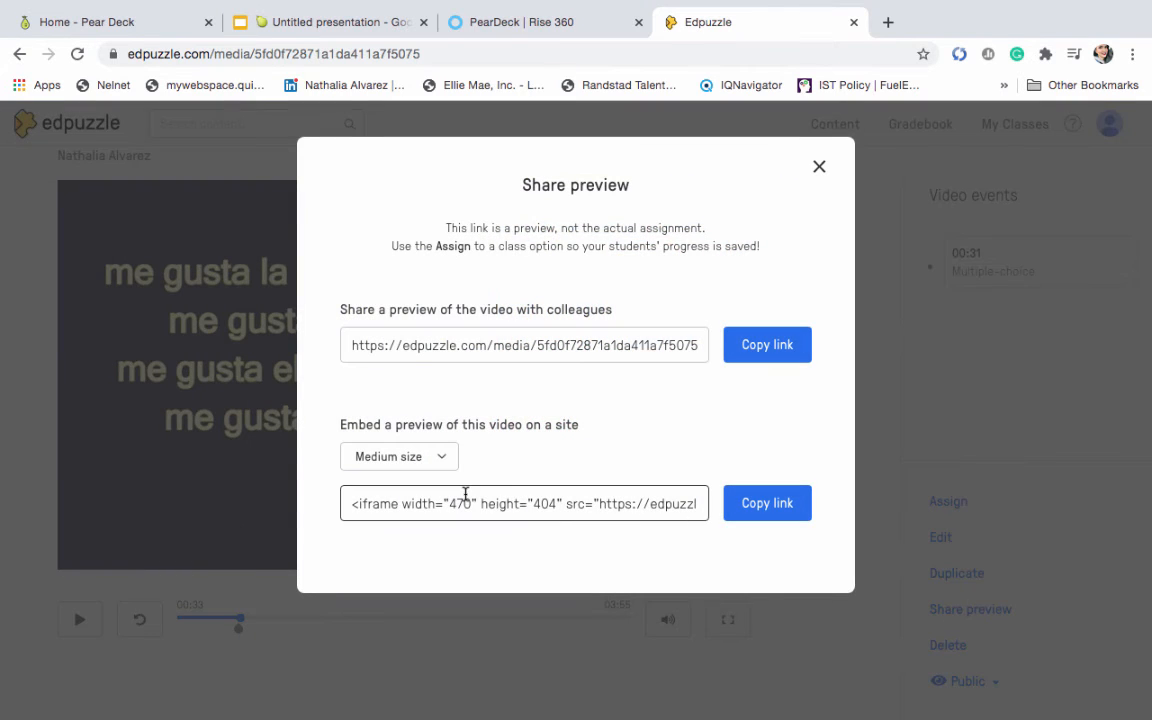
pyautogui.click(559, 504)
pyautogui.hscroll(1, 559, 504)
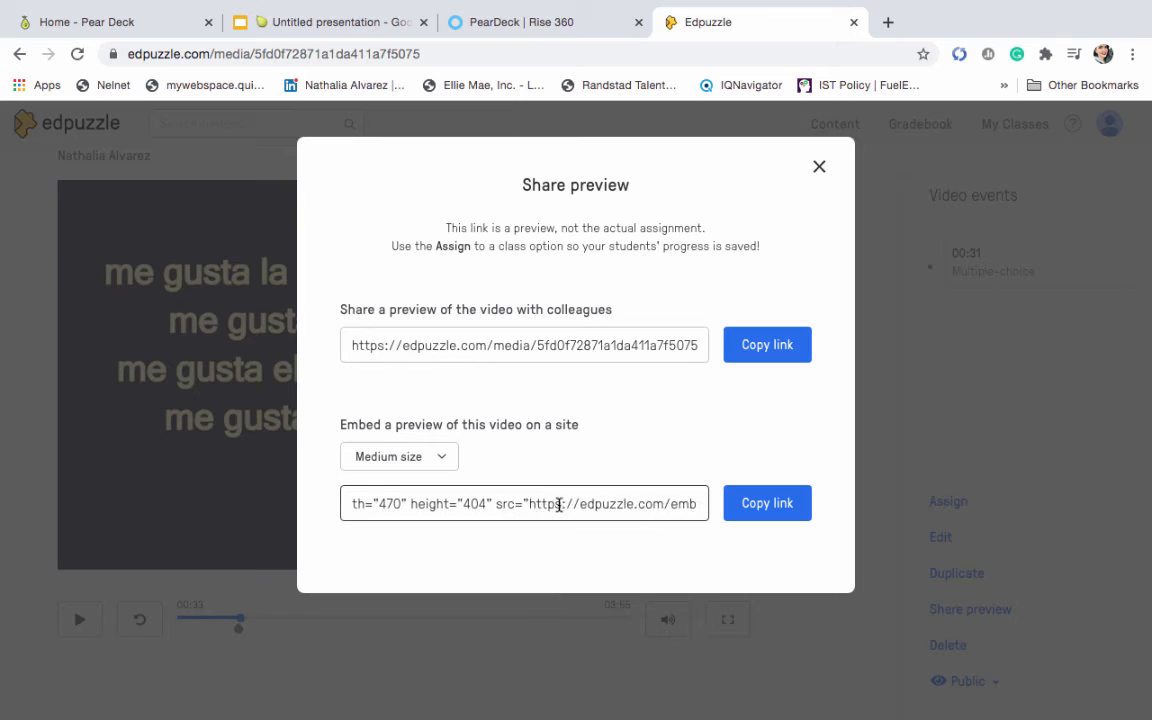
pyautogui.moveTo(519, 503); pyautogui.dragTo(421, 505)
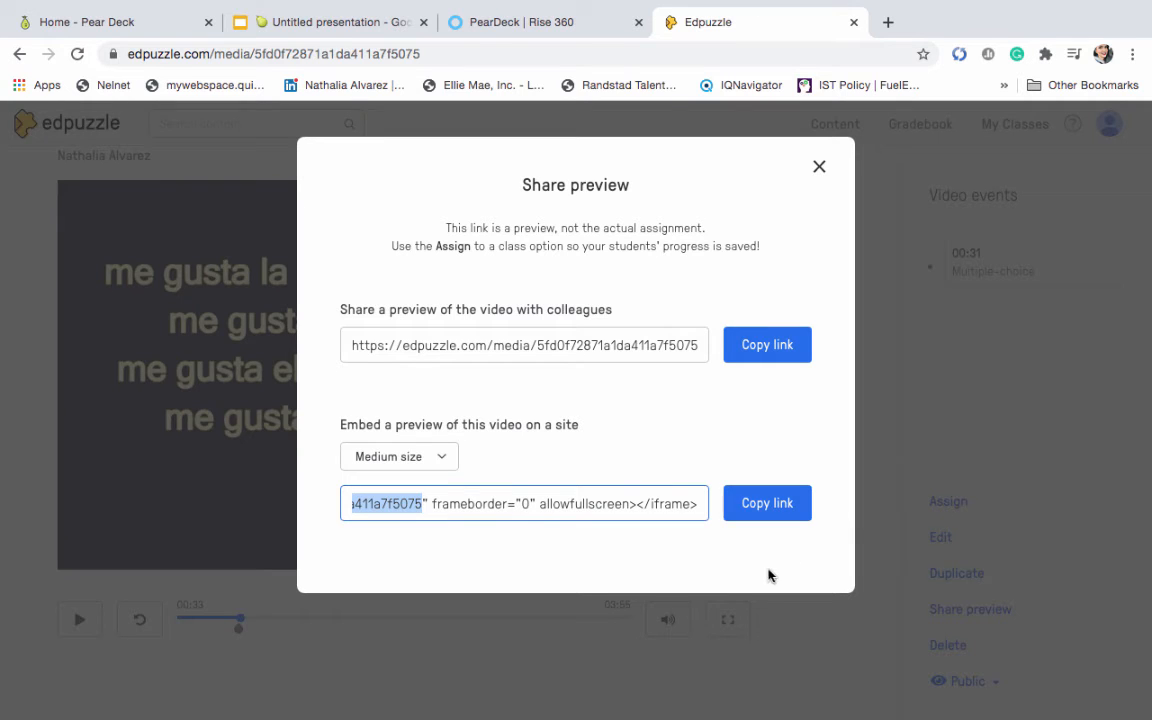
pyautogui.click(771, 508)
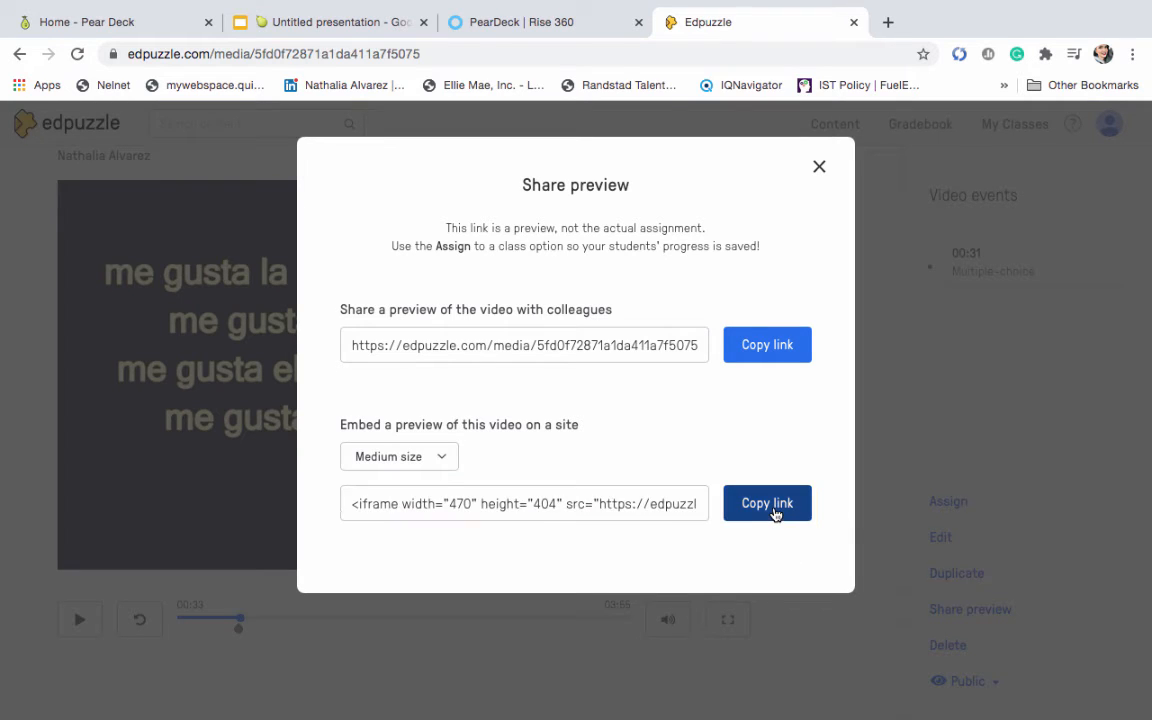
# Switch to Google Slides, paste the embed code as the web address and remove the iframe code before the URL
pyautogui.click(326, 22)
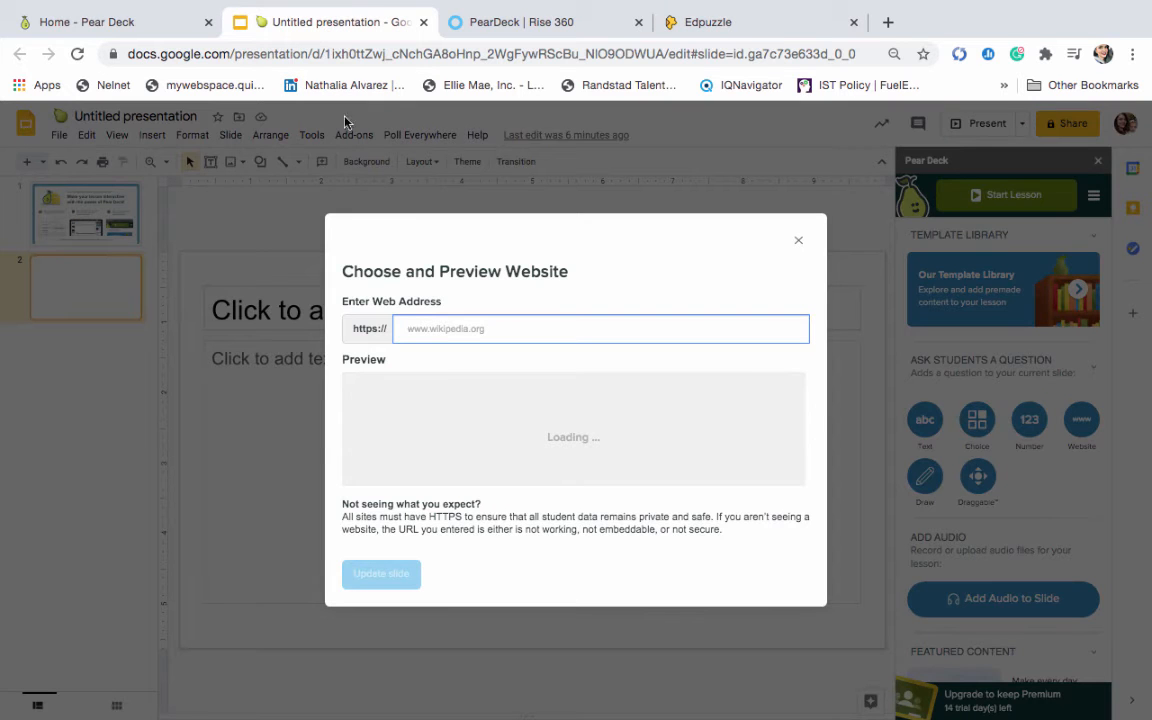
pyautogui.rightClick(430, 336)
pyautogui.click(484, 449)
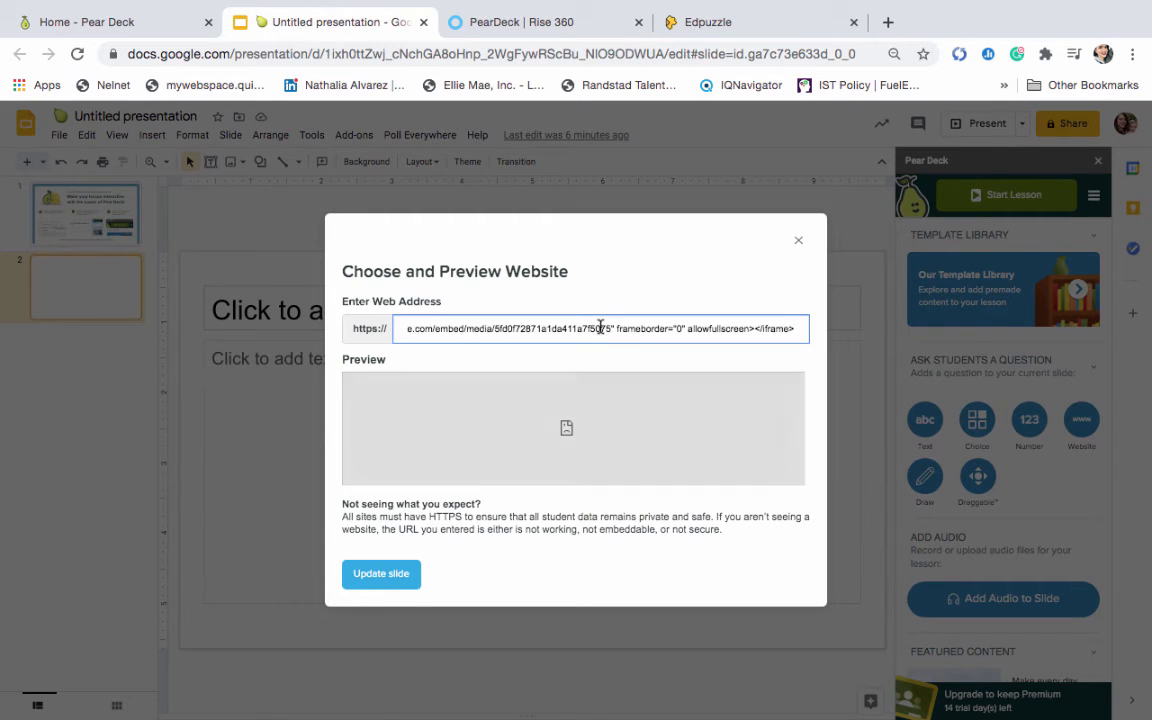
pyautogui.hscroll(-3, 600, 328)
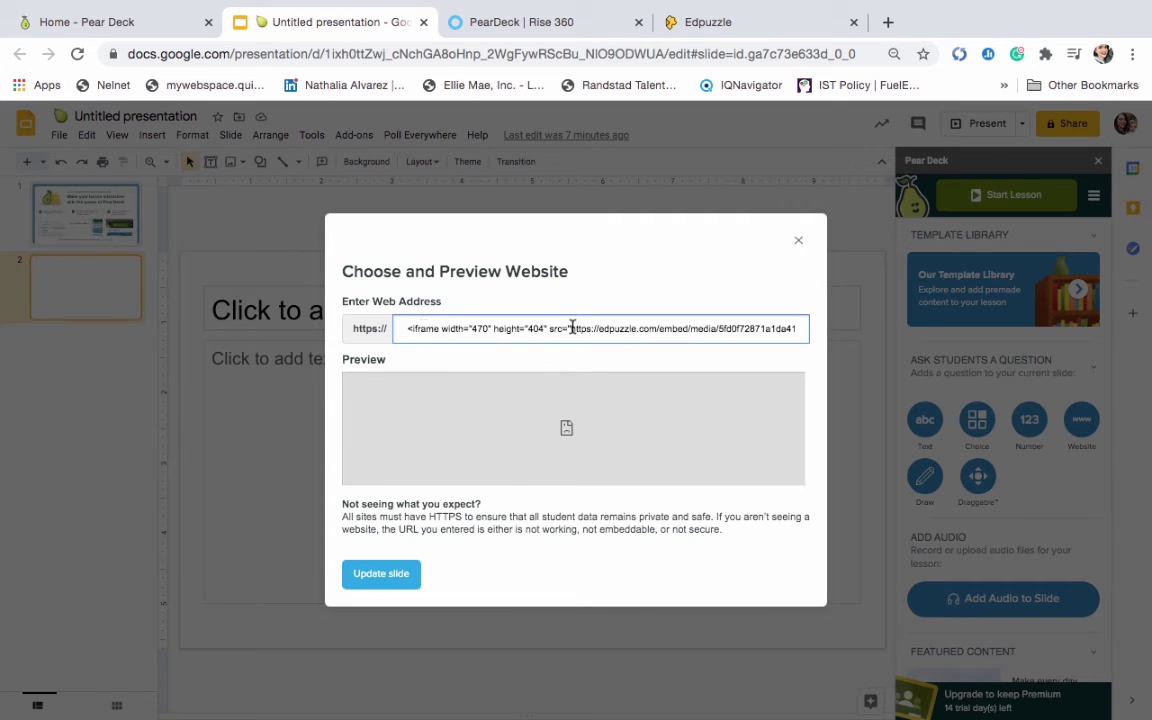
pyautogui.moveTo(570, 328); pyautogui.dragTo(407, 333)
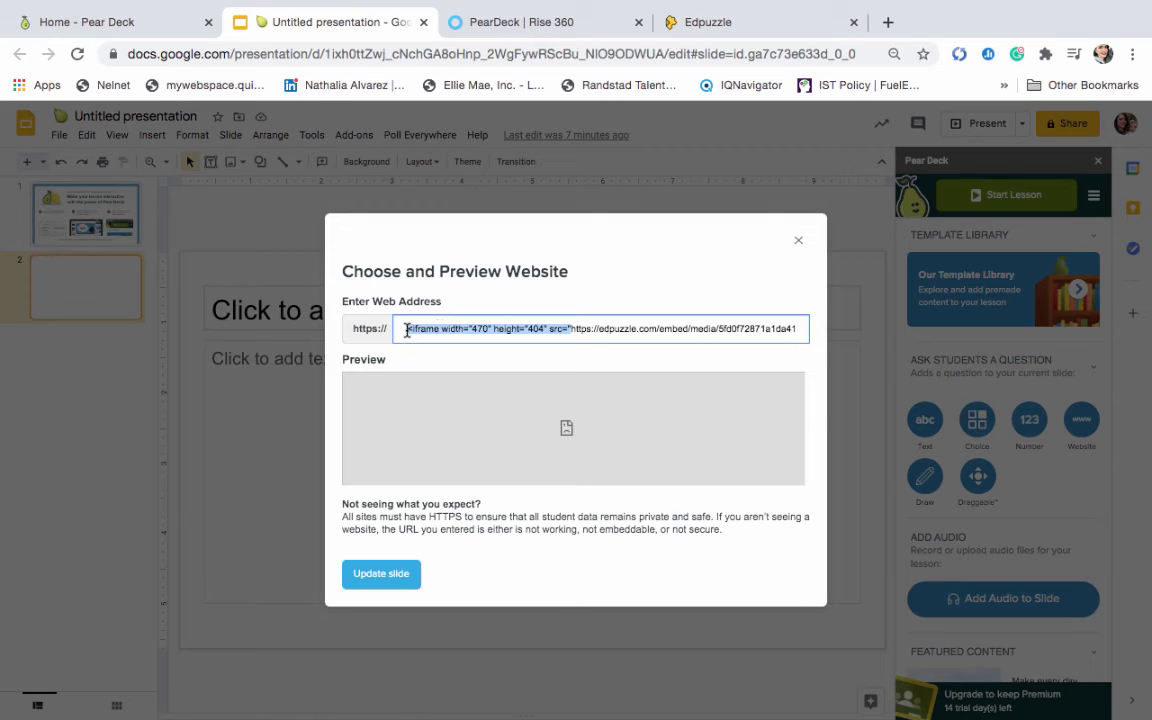
pyautogui.press('BackSpace')
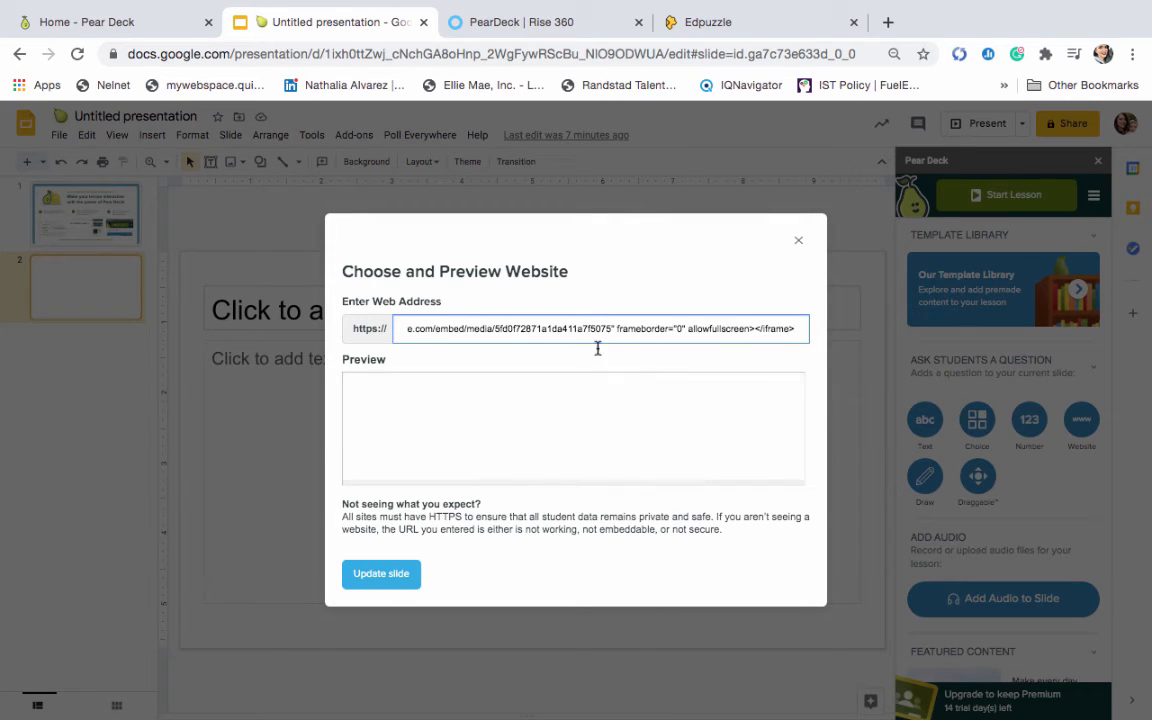
# Remove the code after the URL and update the slide with edpuzzle.com/embed/media/5fd0f72871a1da411a7f5075
pyautogui.moveTo(611, 328); pyautogui.dragTo(813, 341)
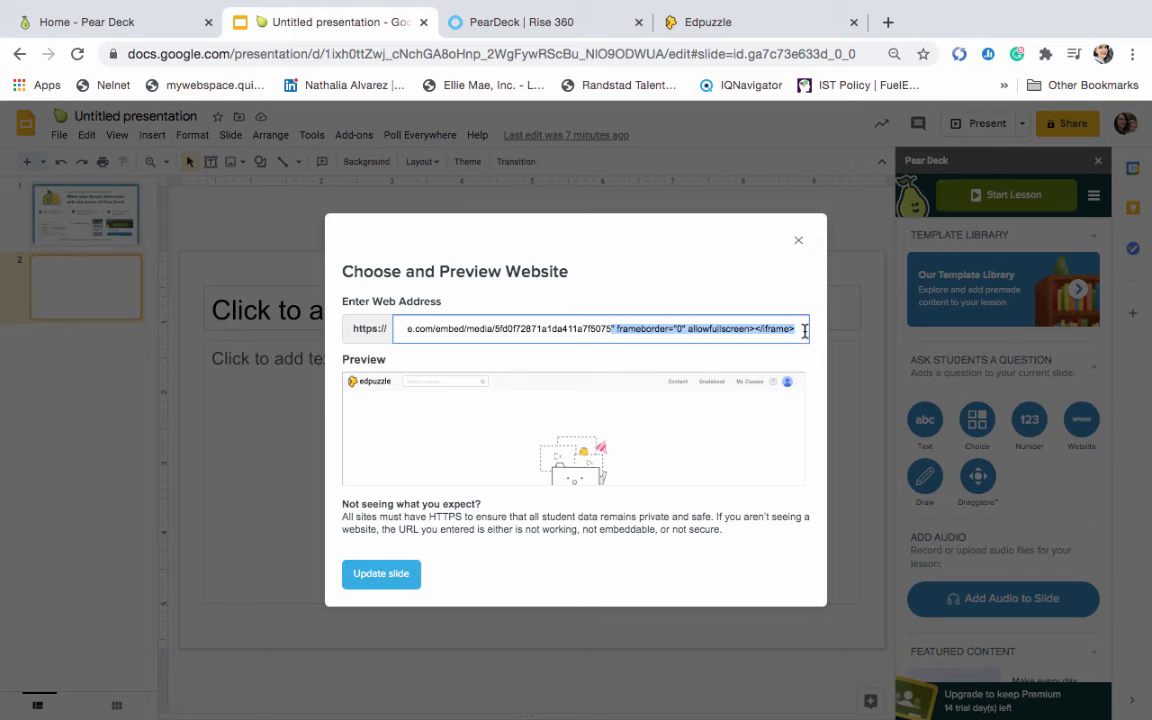
pyautogui.press('BackSpace')
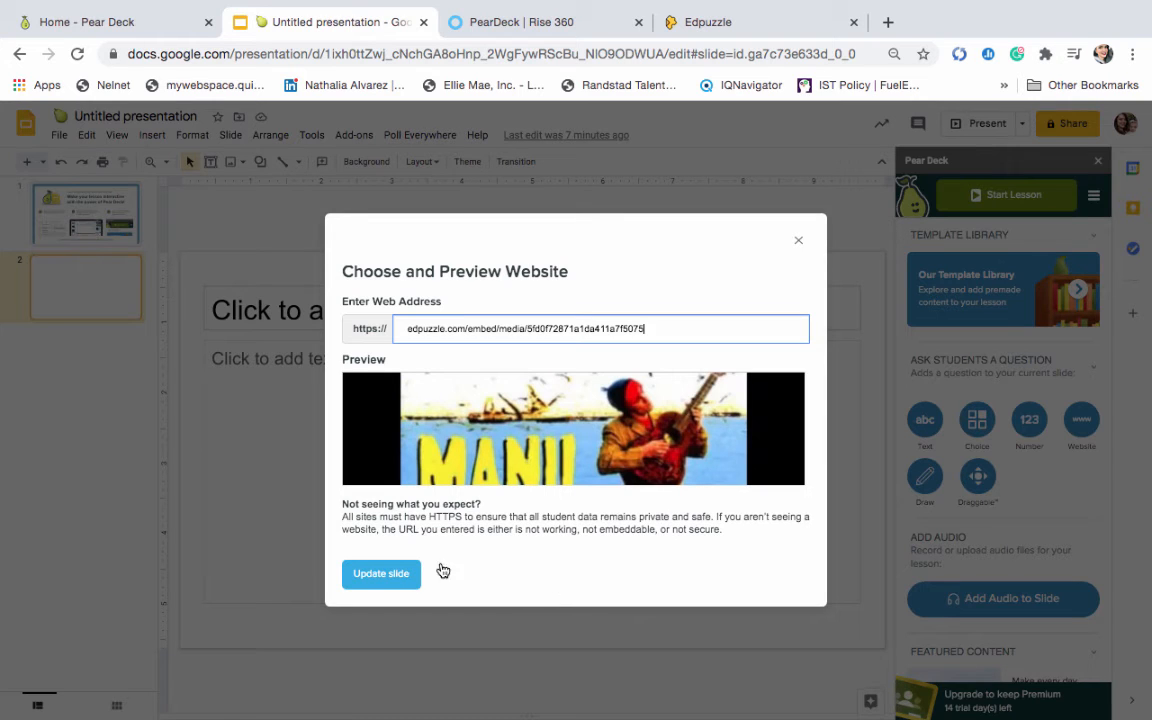
pyautogui.click(380, 575)
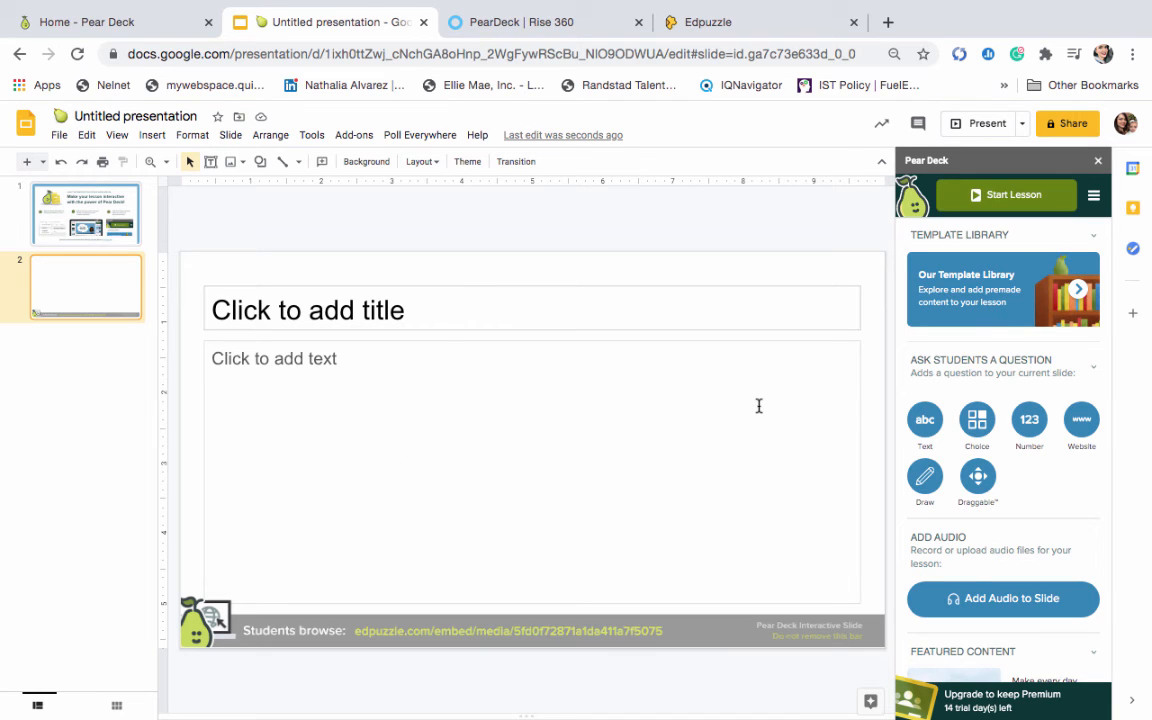
# Start the Pear Deck lesson in student-paced mode and select its second slide
pyautogui.click(1001, 197)
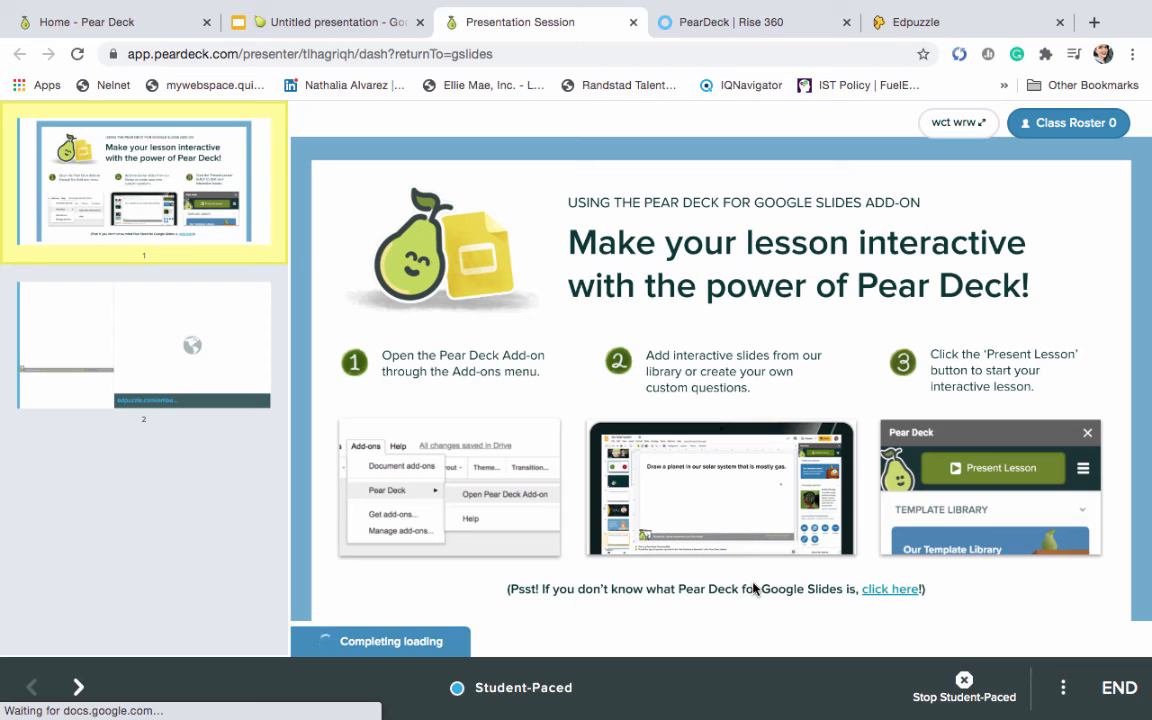
pyautogui.click(225, 340)
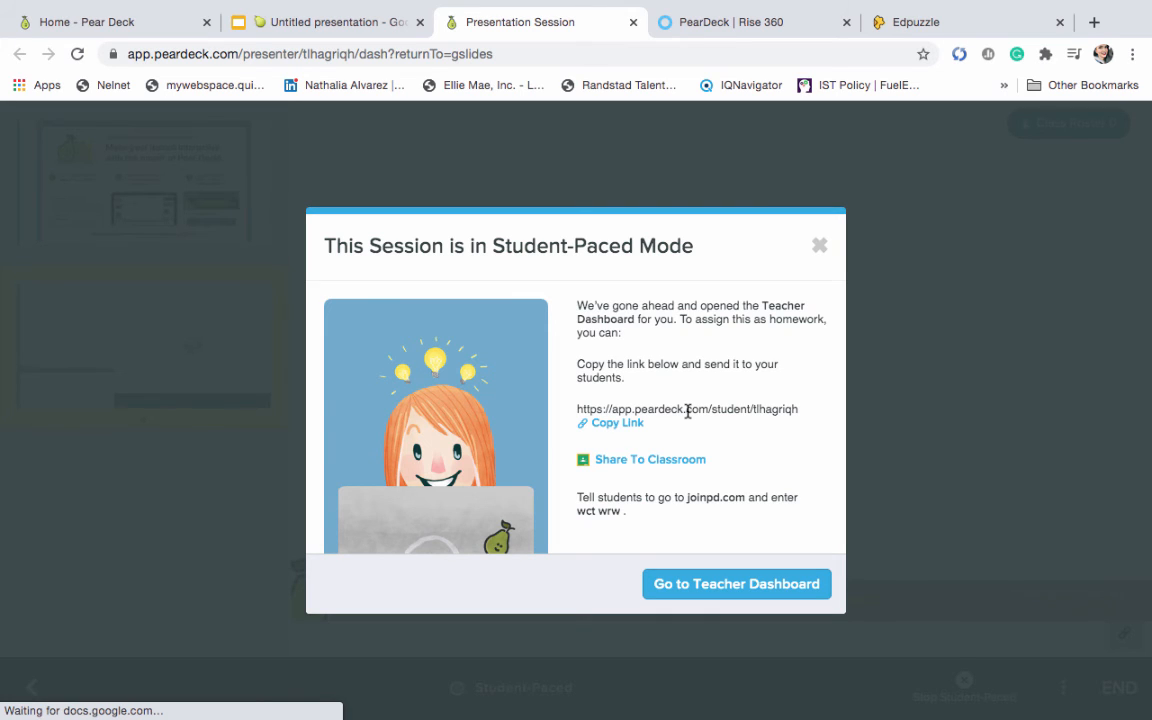
# Copy the joinpd.com address from the student-paced session instructions and continue to the teacher dashboard
pyautogui.click(608, 428)
pyautogui.moveTo(688, 497); pyautogui.dragTo(740, 497)
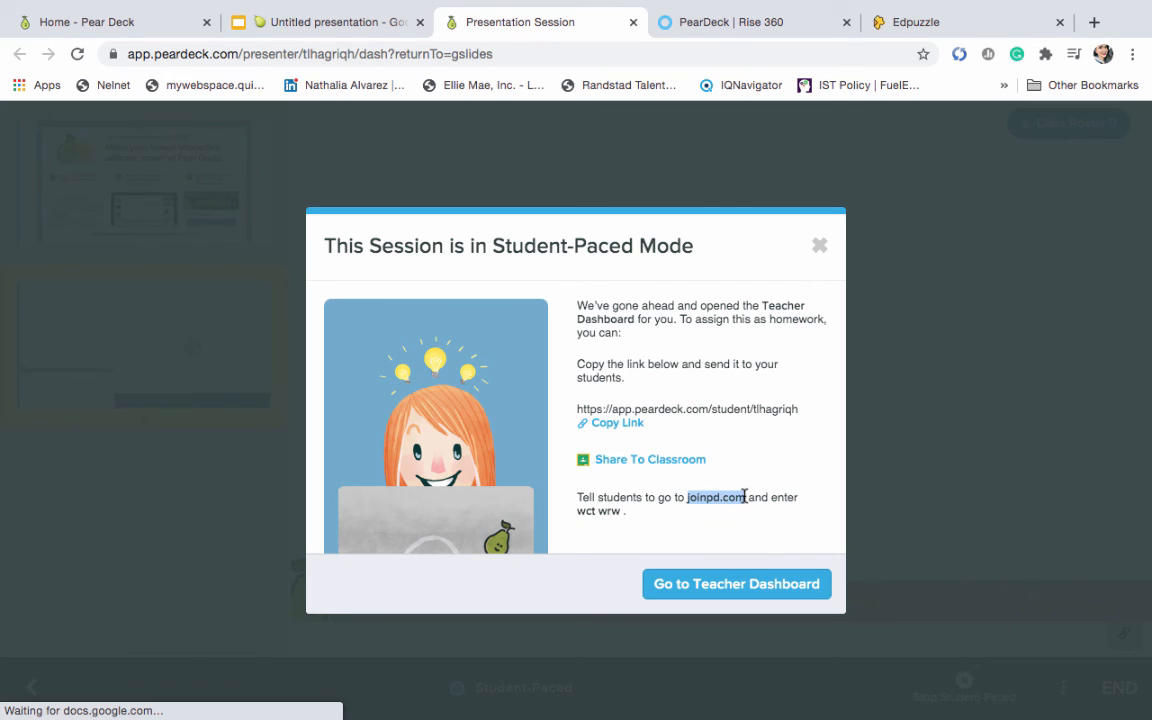
pyautogui.rightClick(744, 497)
pyautogui.click(760, 531)
pyautogui.click(706, 588)
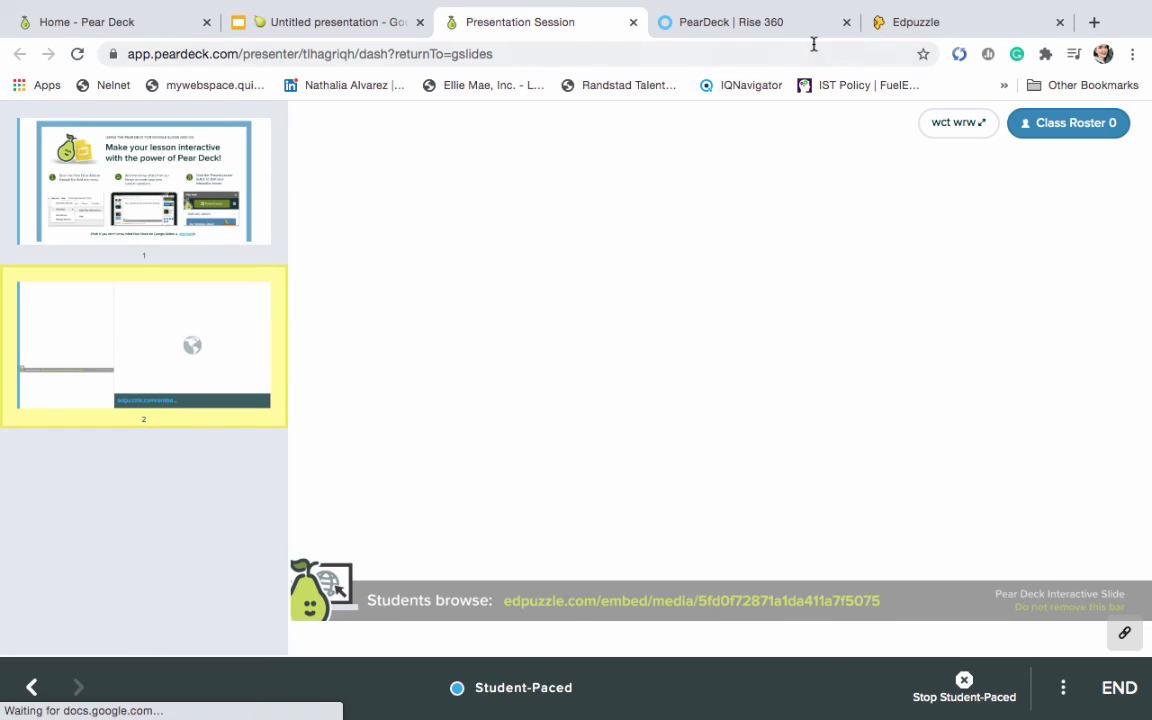
# Open joinpd.com in a new browser tab using the copied address
pyautogui.click(1093, 22)
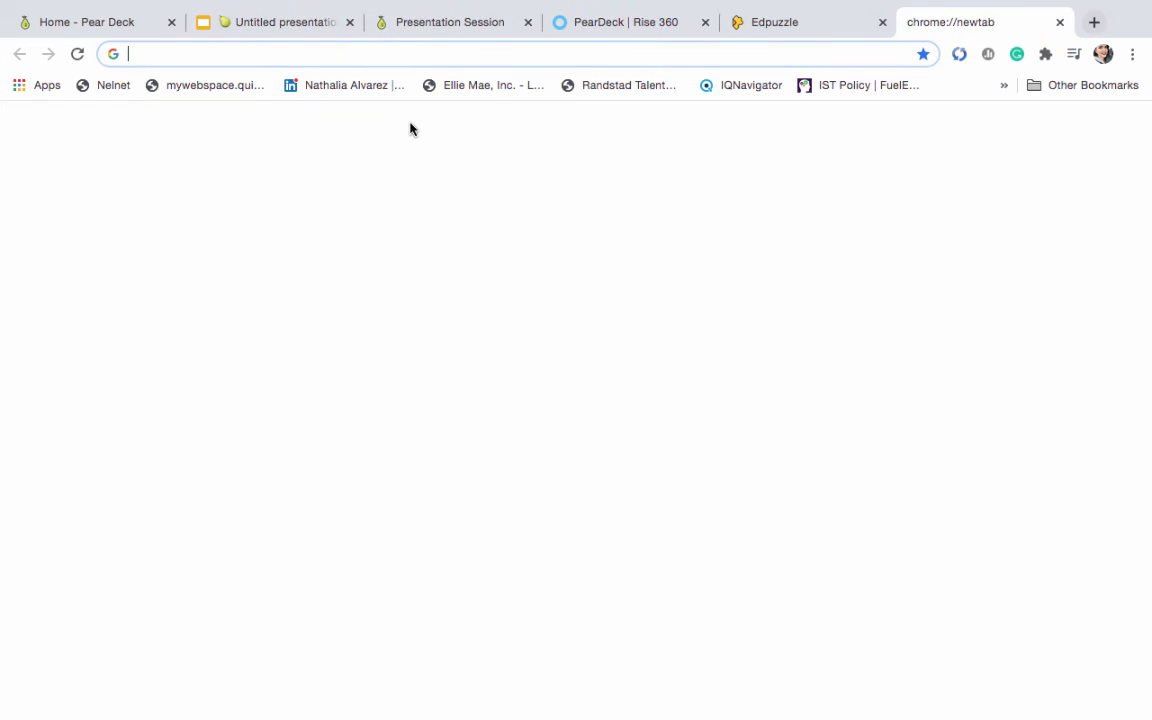
pyautogui.rightClick(363, 52)
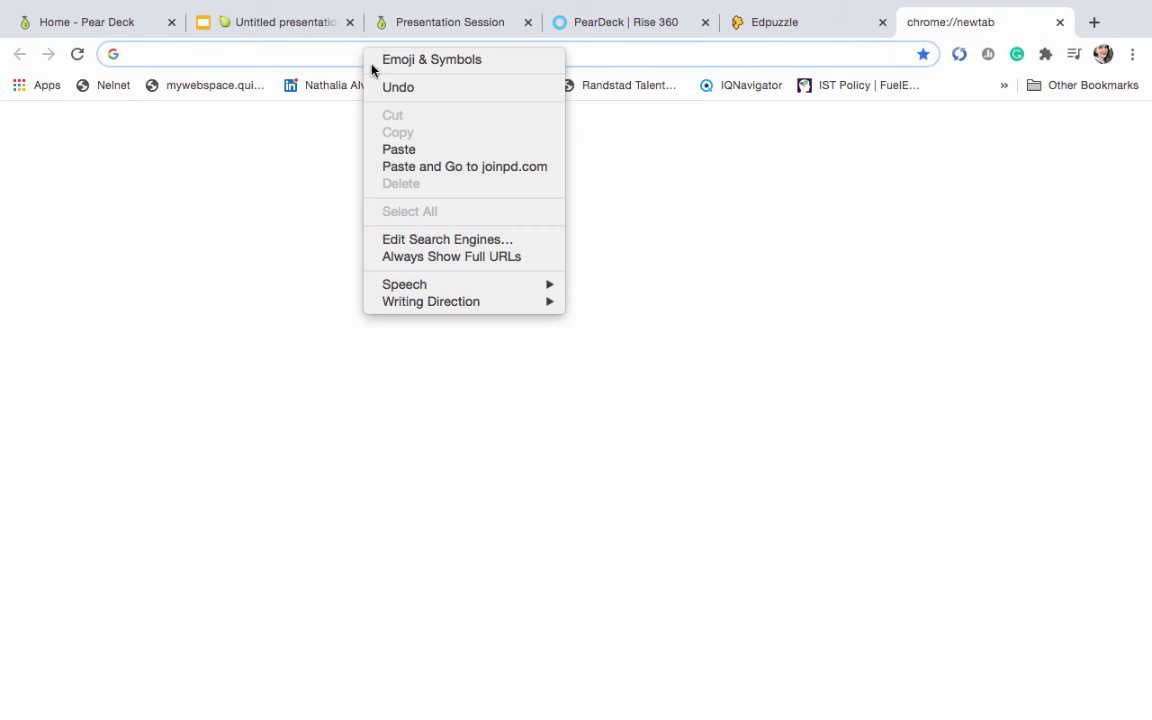
pyautogui.click(398, 149)
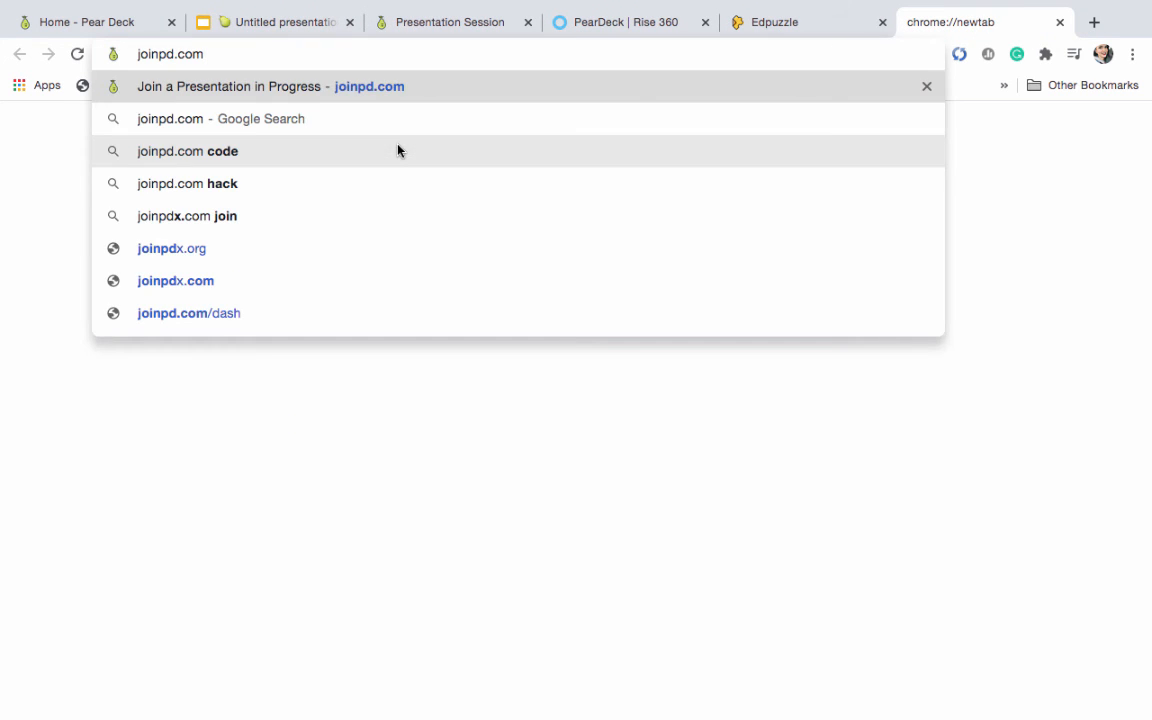
pyautogui.click(363, 87)
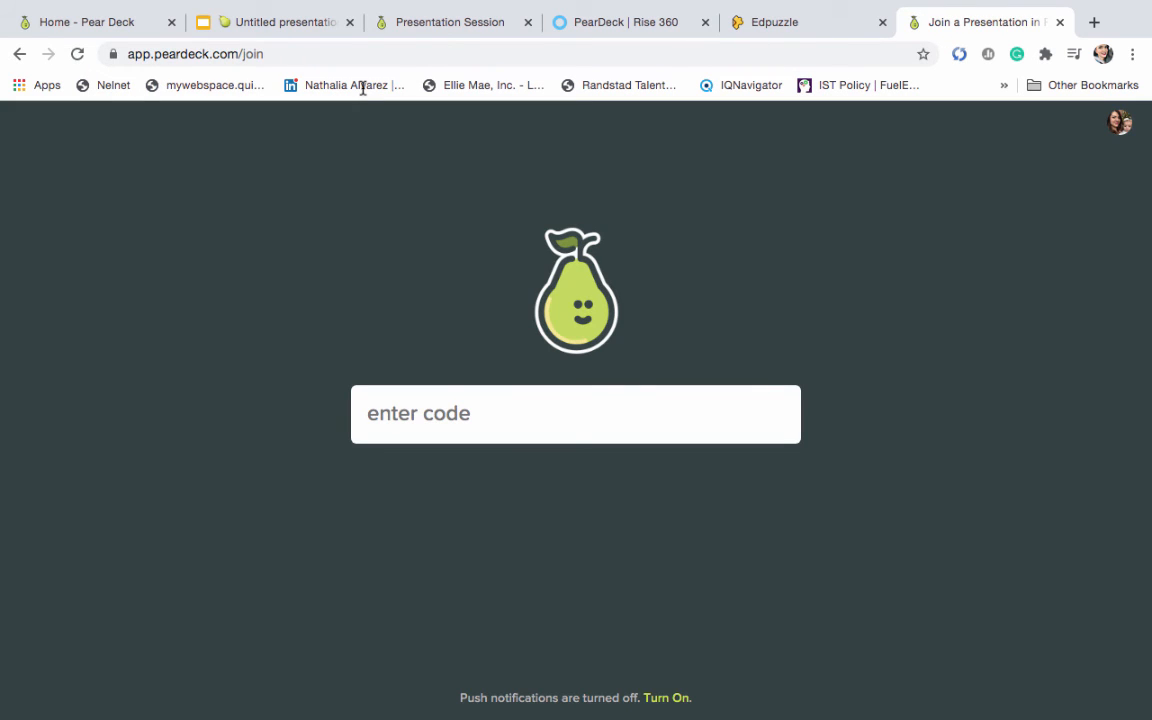
# Return to the presentation session, reopen its joining instructions and copy the session join code
pyautogui.click(283, 24)
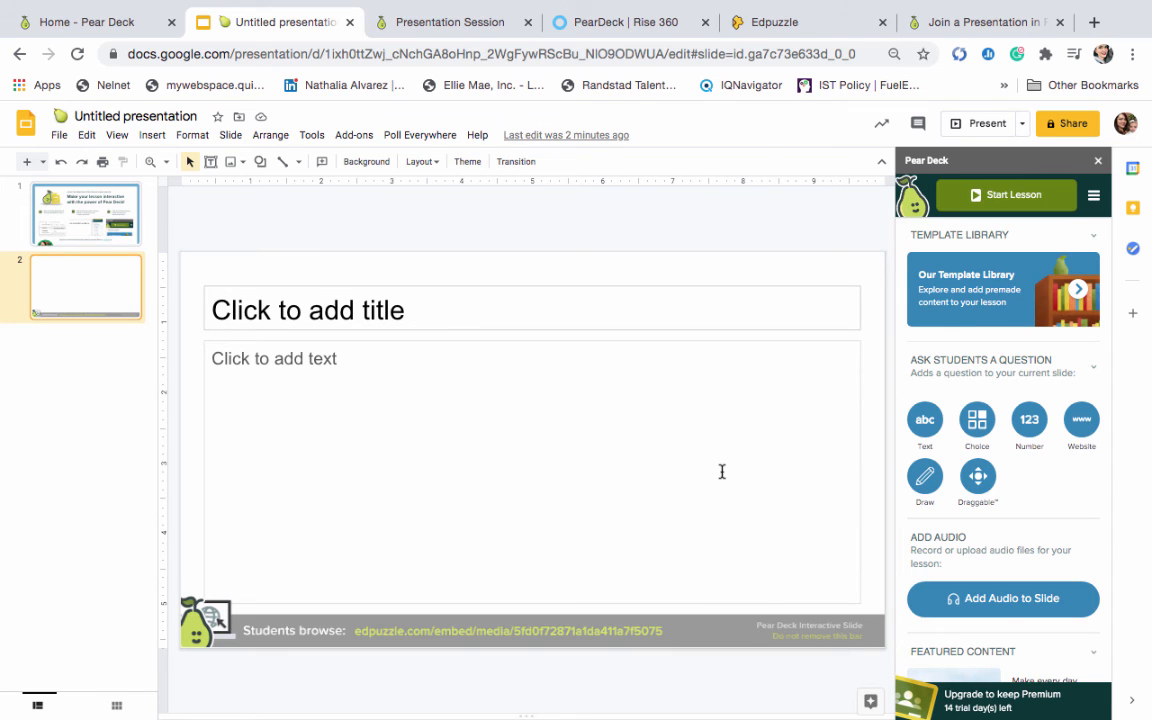
pyautogui.click(402, 25)
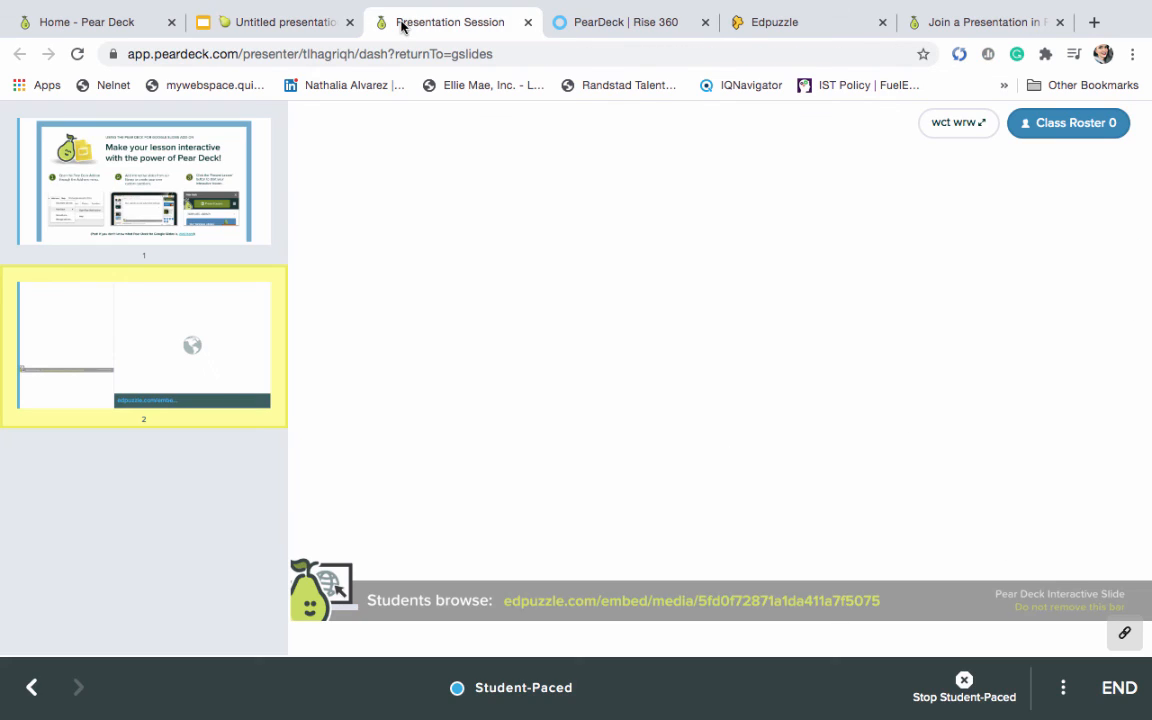
pyautogui.click(972, 126)
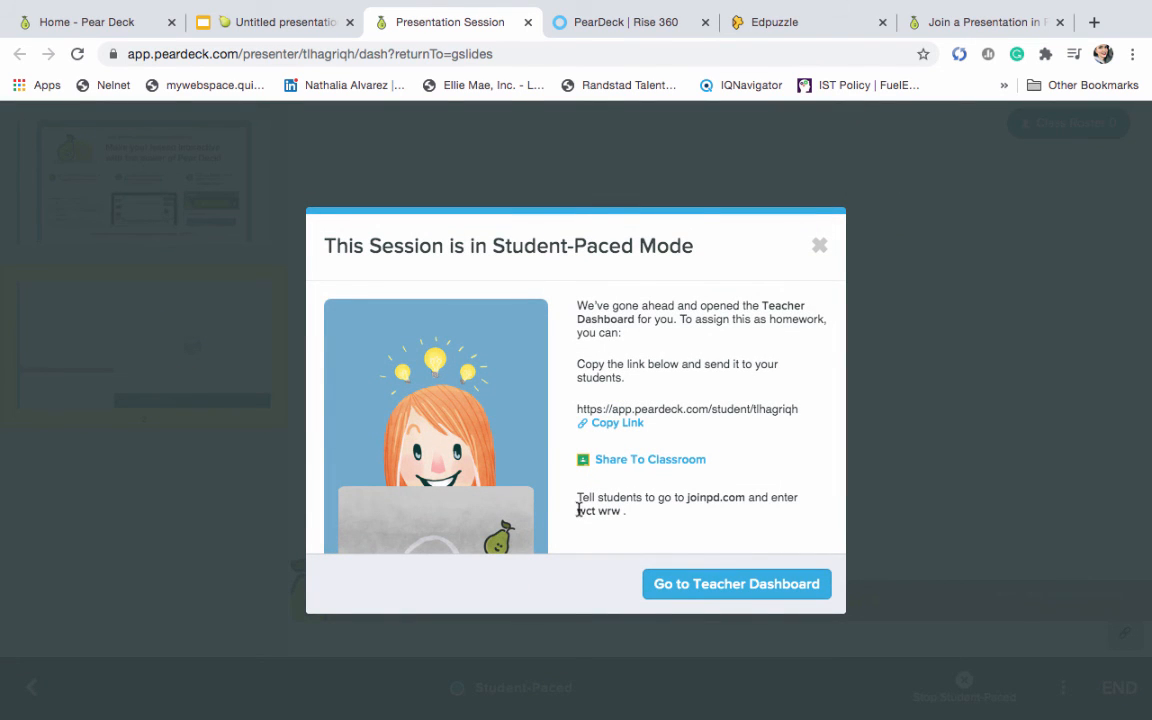
pyautogui.moveTo(577, 511); pyautogui.dragTo(627, 511)
pyautogui.rightClick(616, 511)
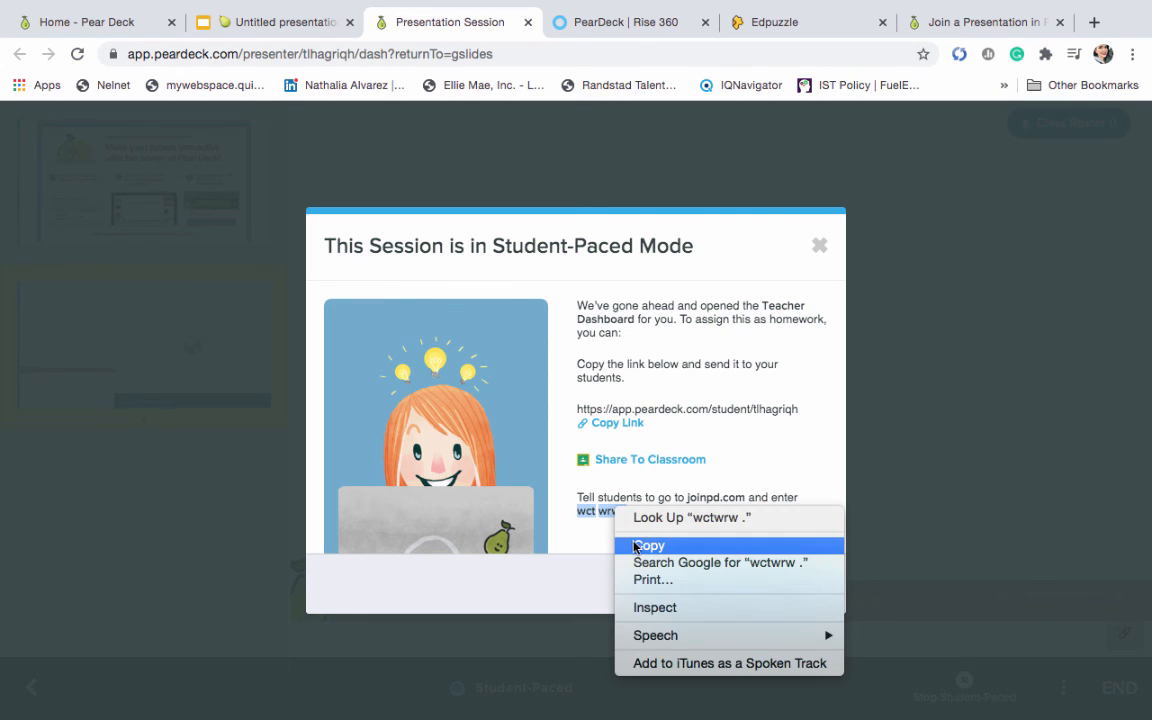
pyautogui.click(640, 545)
# Paste the session join code on the student join page and delete the extra trailing characters to enter the session
pyautogui.click(946, 22)
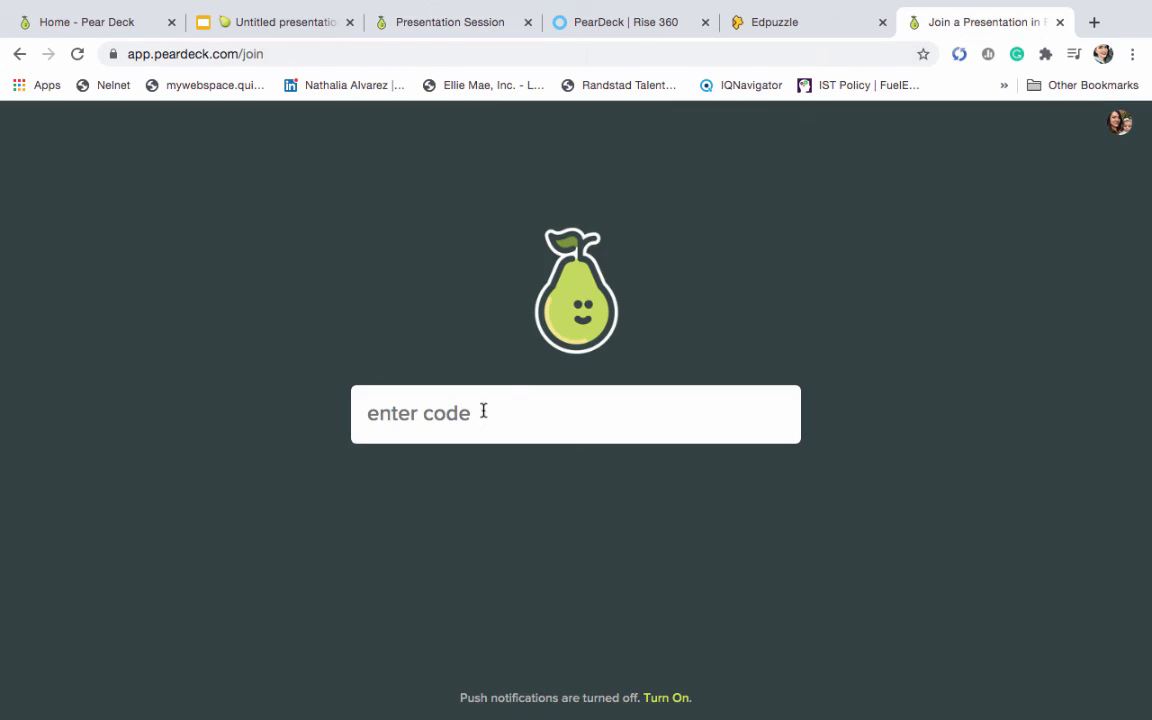
pyautogui.rightClick(419, 422)
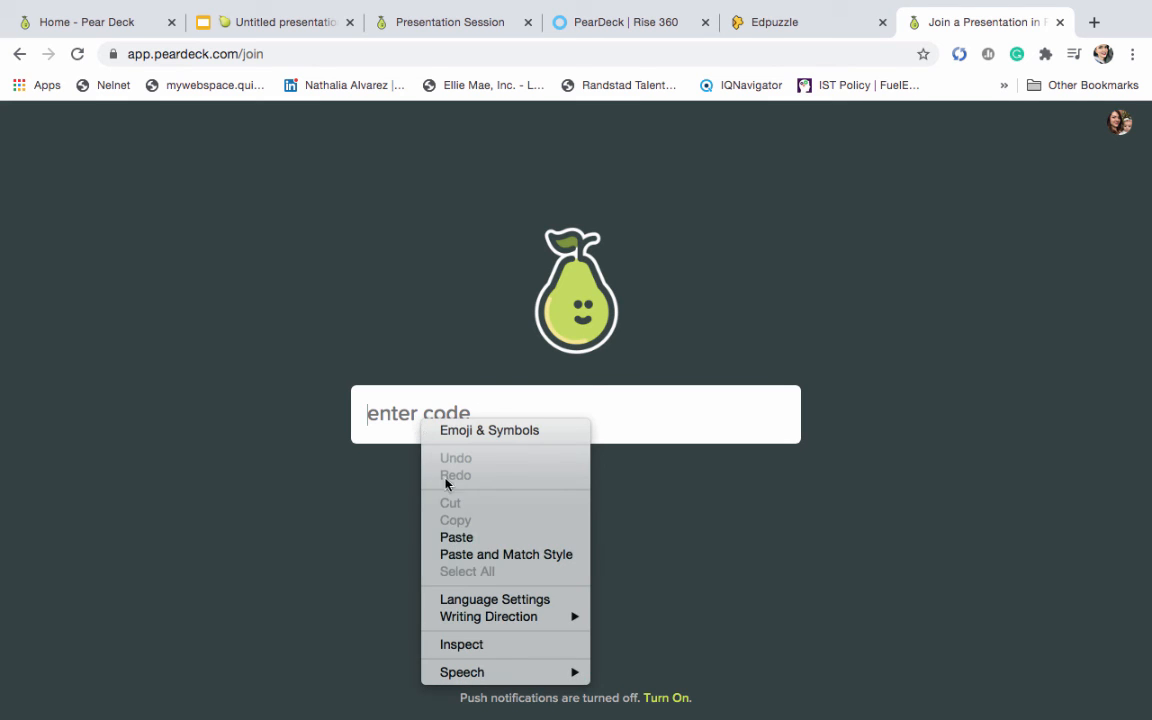
pyautogui.click(458, 537)
pyautogui.press('BackSpace')
pyautogui.press('BackSpace')
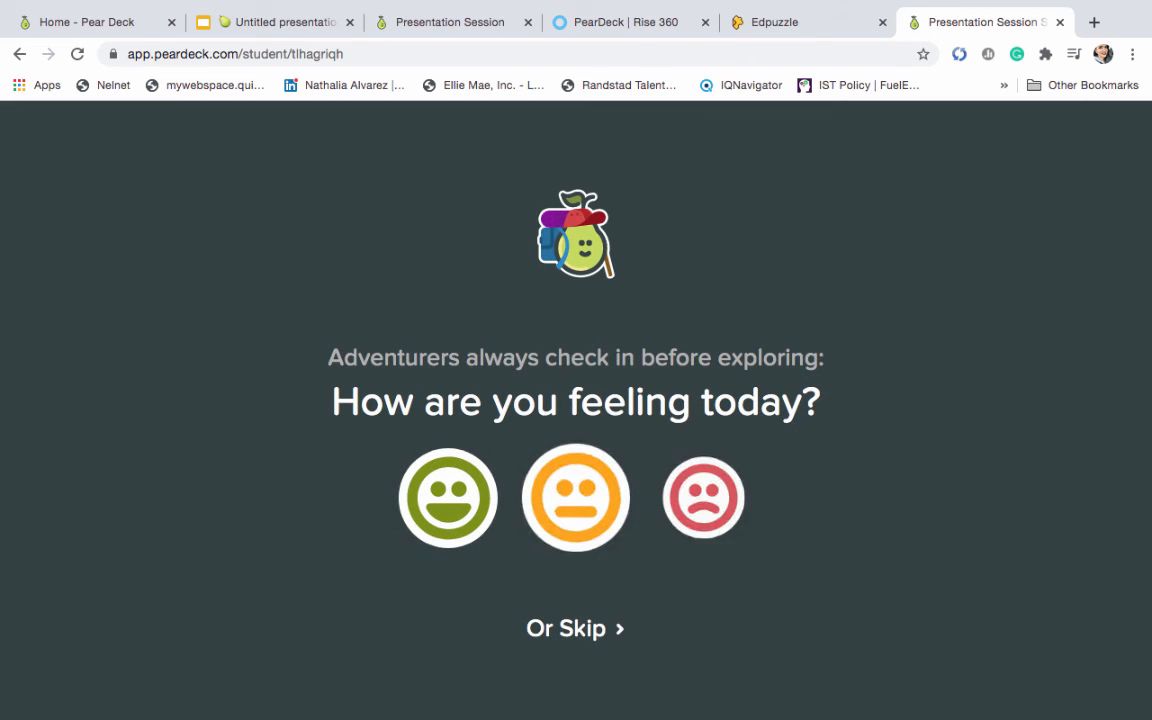
# Check in with the happy green face, advance to slide 2 and play the embedded Manu Chao video
pyautogui.click(466, 524)
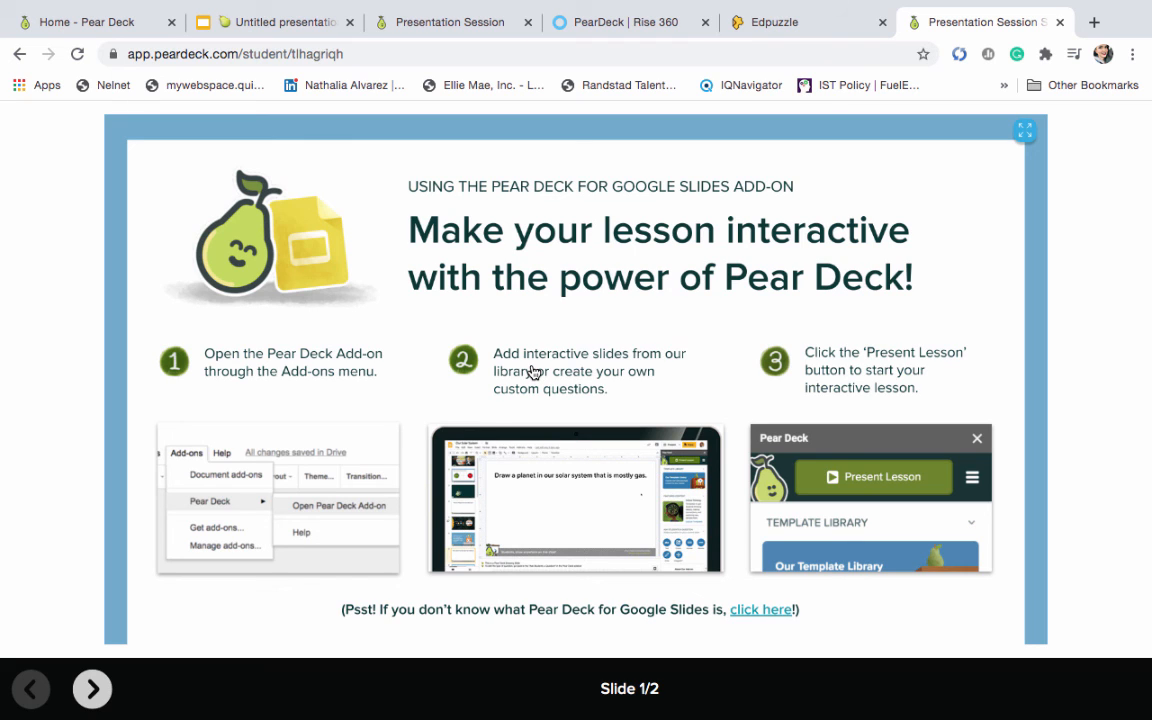
pyautogui.click(92, 689)
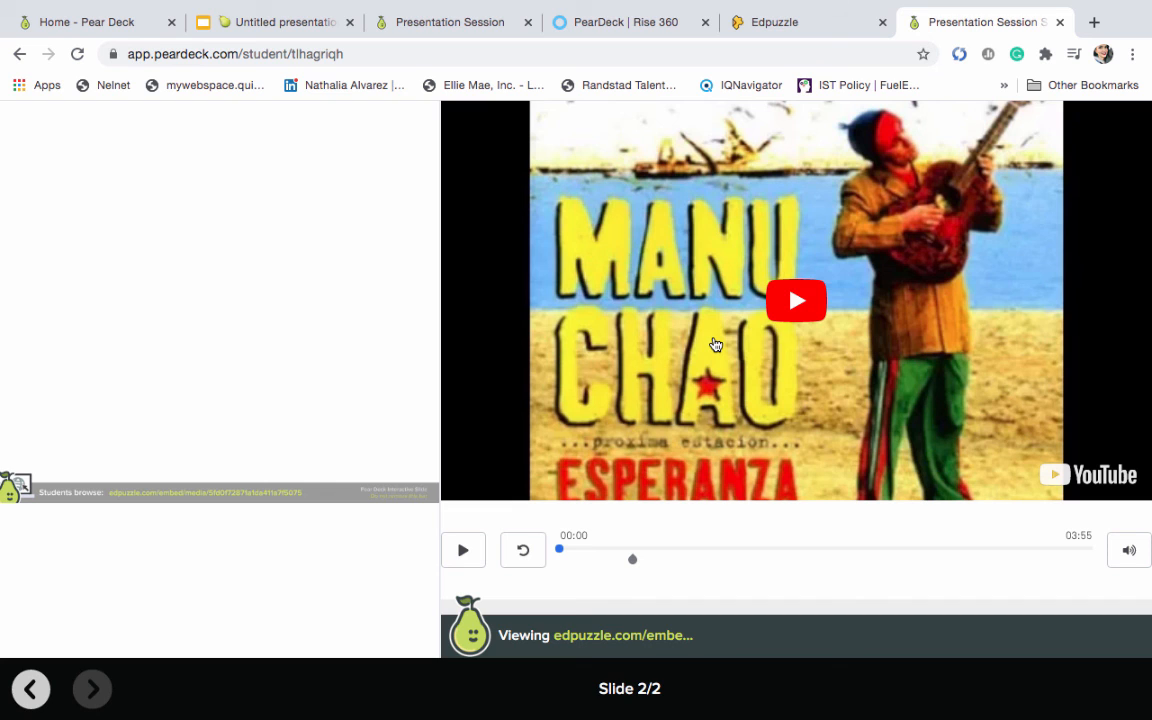
pyautogui.click(461, 558)
pyautogui.click(797, 300)
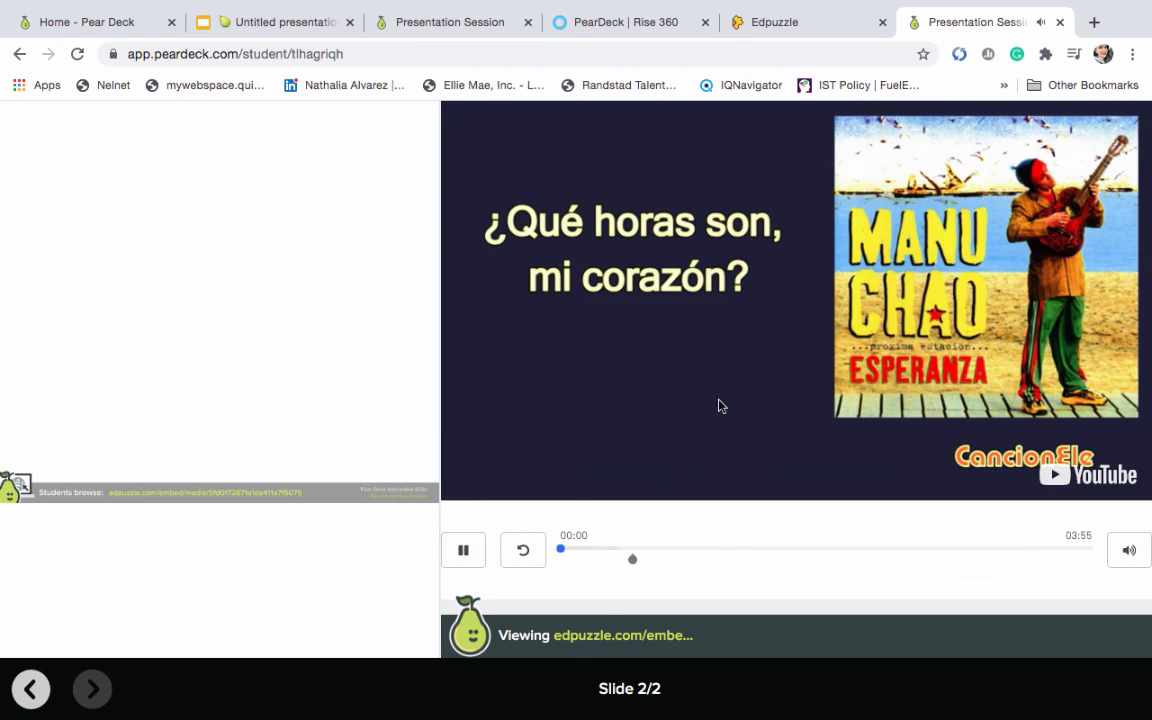